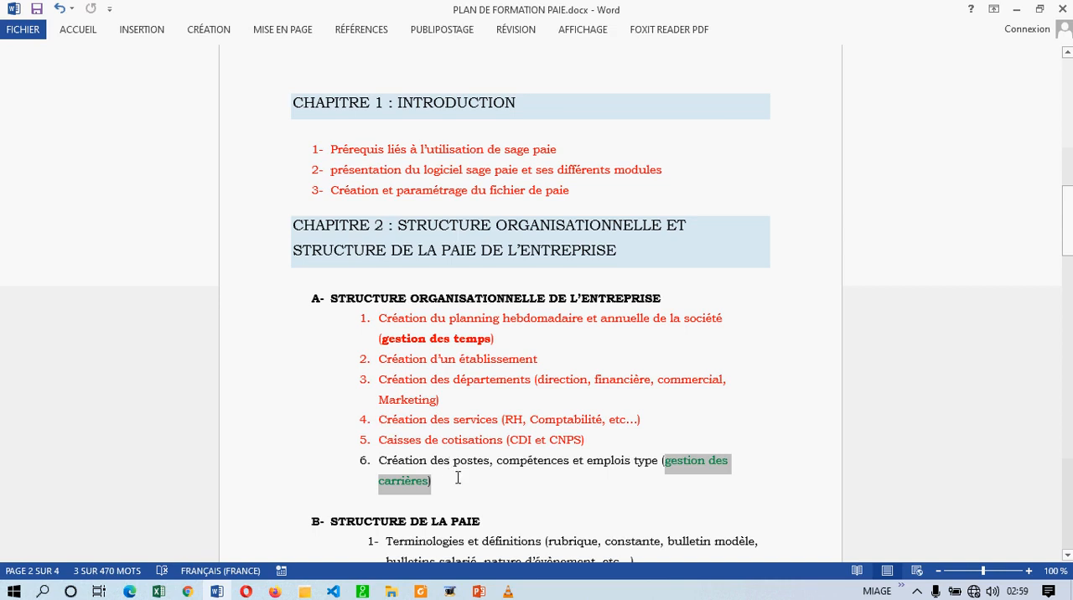
- Highlight item 6 on postes, compétences and emplois type in the plan, and close the contribution funds list in Sage Paie & RH
left_click_drag(440, 477, 385, 469)
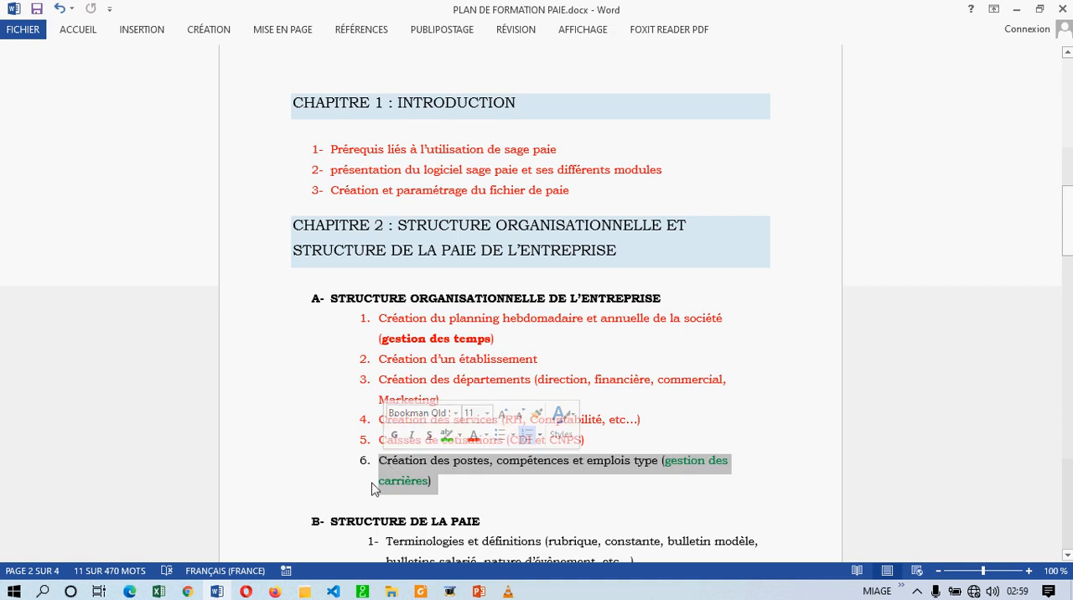
left_click(362, 592)
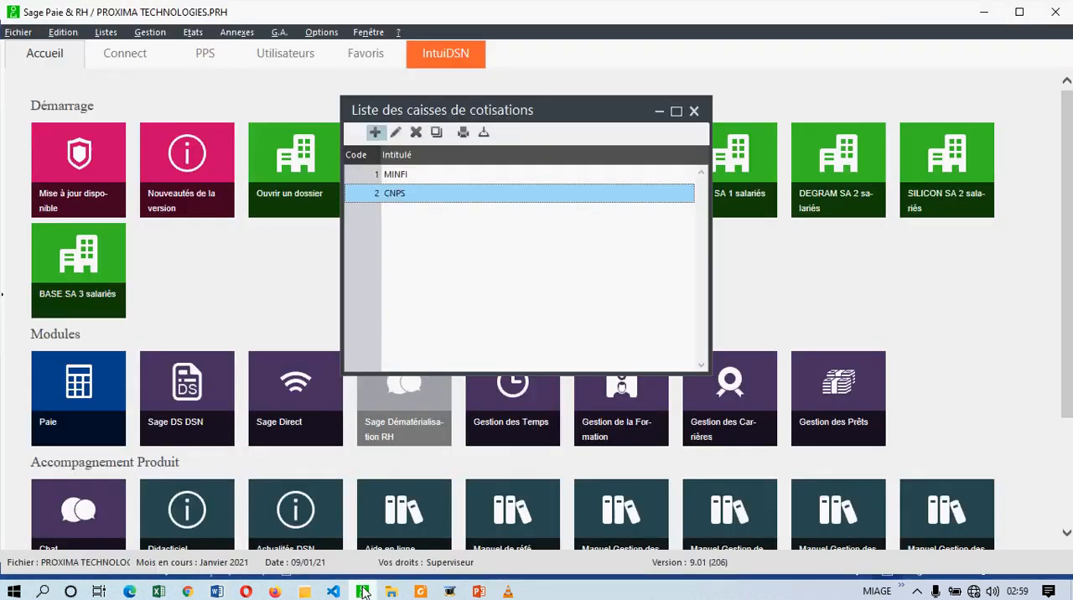
left_click(694, 111)
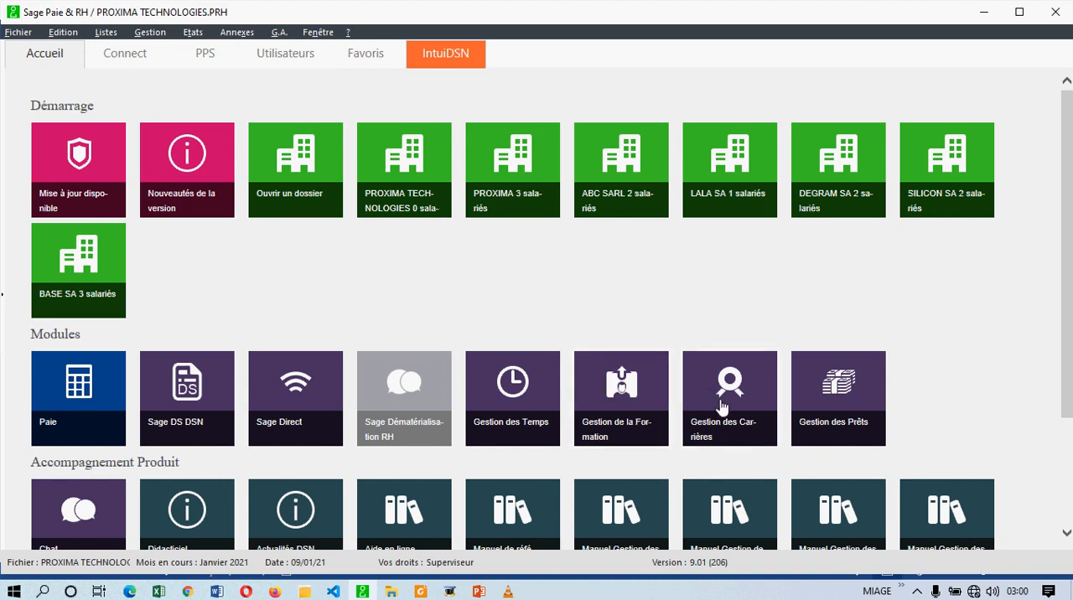
- Open the Gestion des Carrières module for the PROXIMA TECHNOLOGIES file
left_click(15, 32)
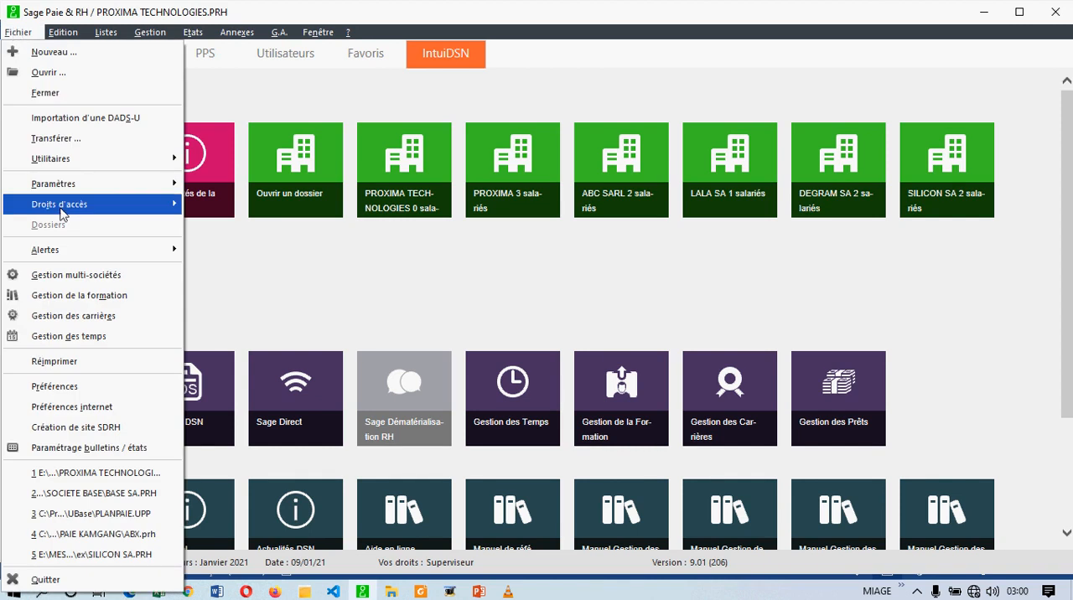
left_click(426, 259)
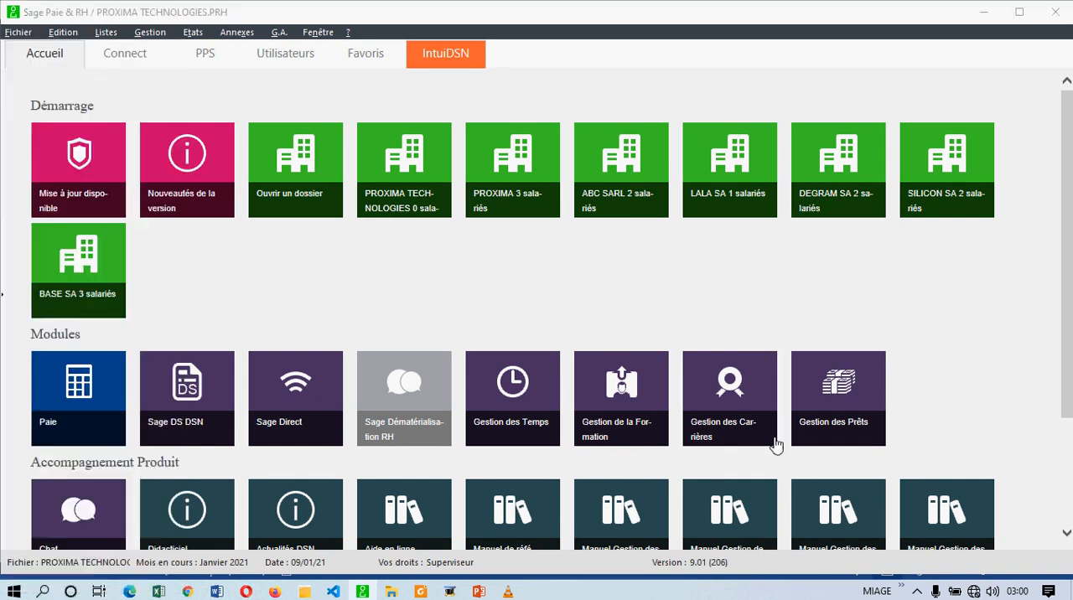
left_click(719, 420)
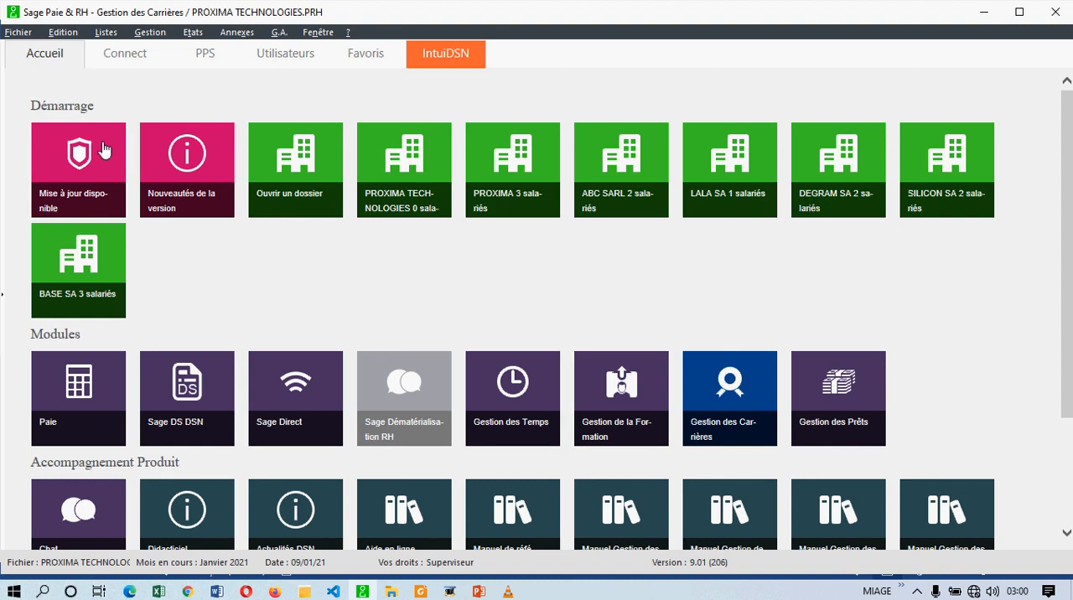
- Open the list of compétences and move its window toward the middle of the workspace
left_click(153, 33)
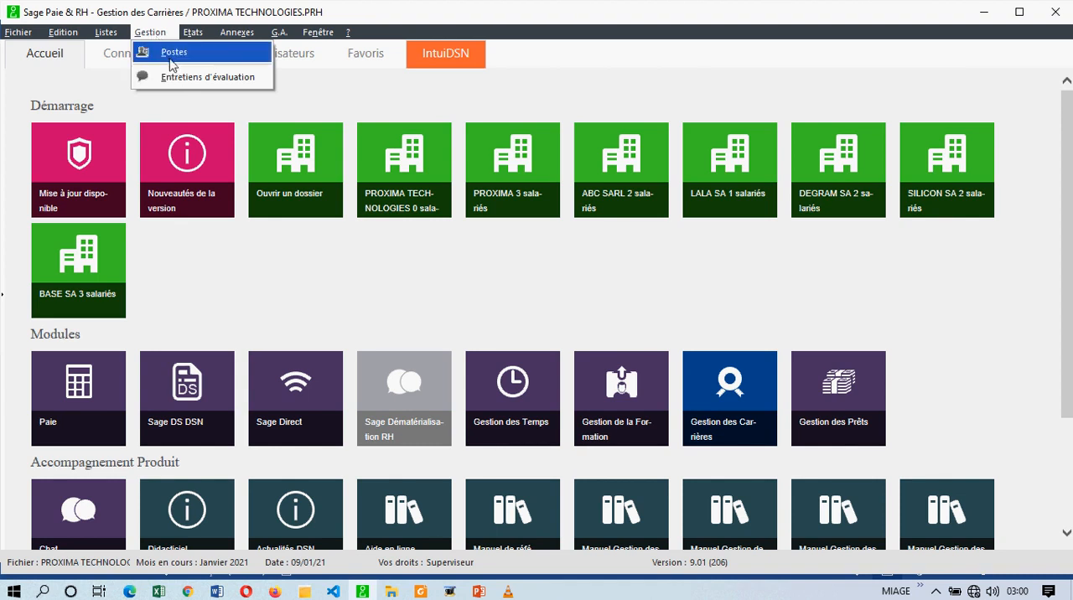
mouse_move(117, 38)
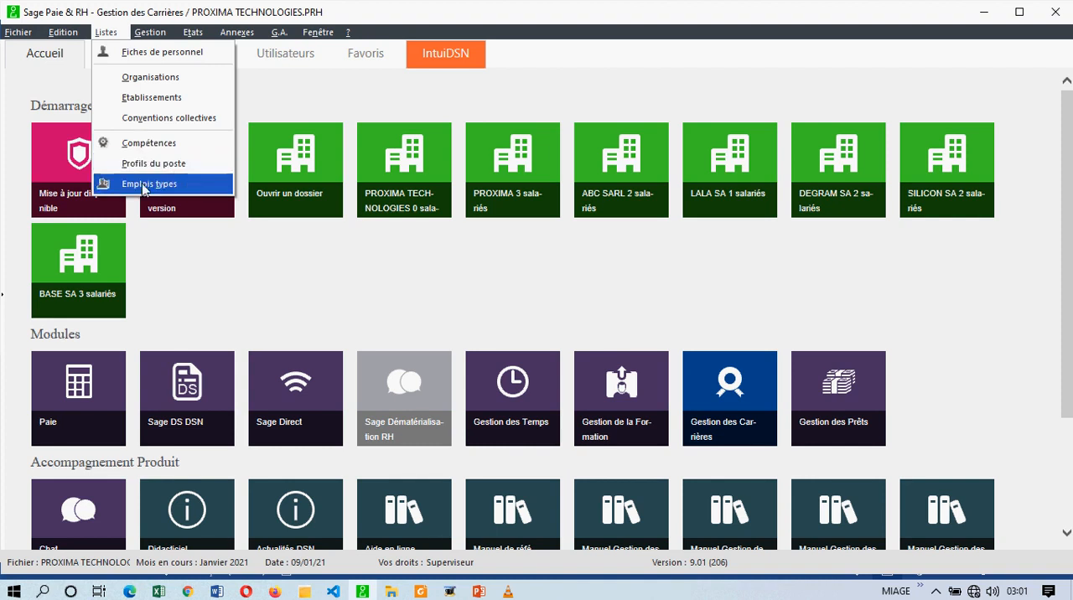
left_click(167, 145)
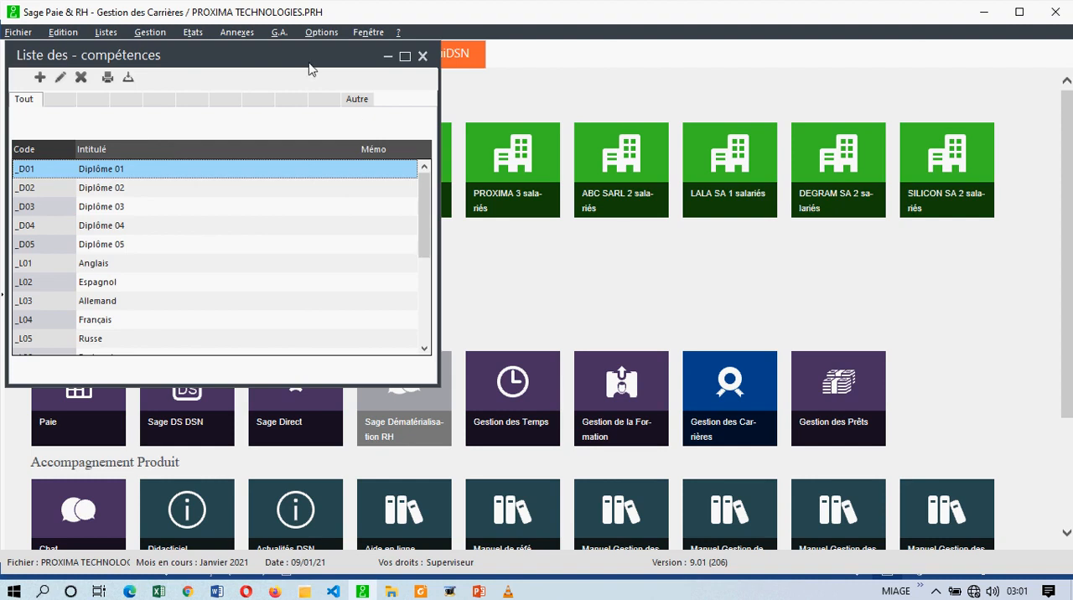
left_click_drag(310, 73, 626, 102)
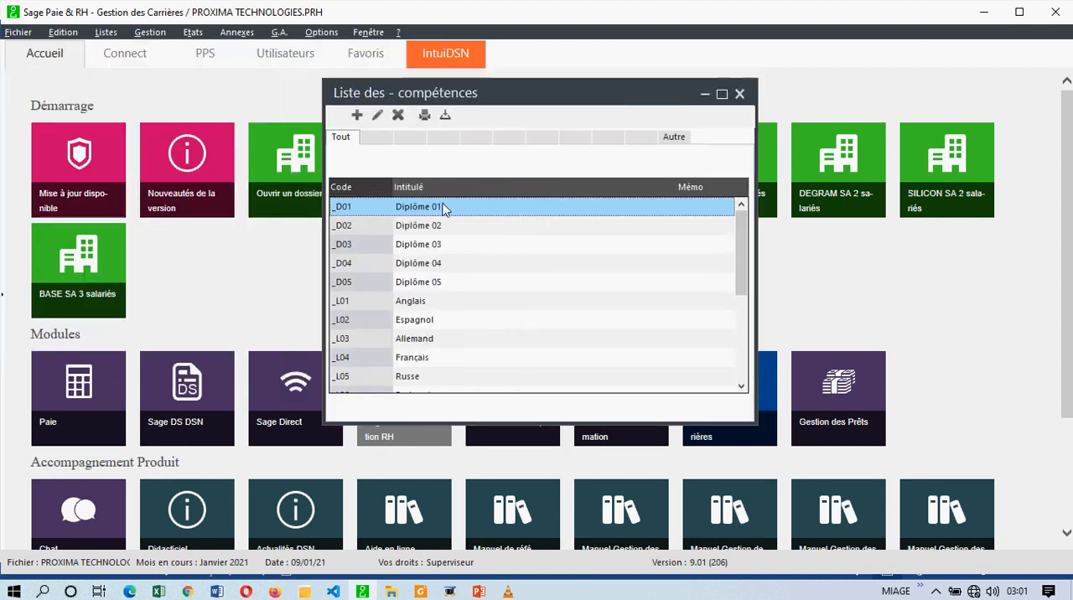
- Create a compétence with code 12 and type Autre, leaving its title and memo code empty
left_click(355, 116)
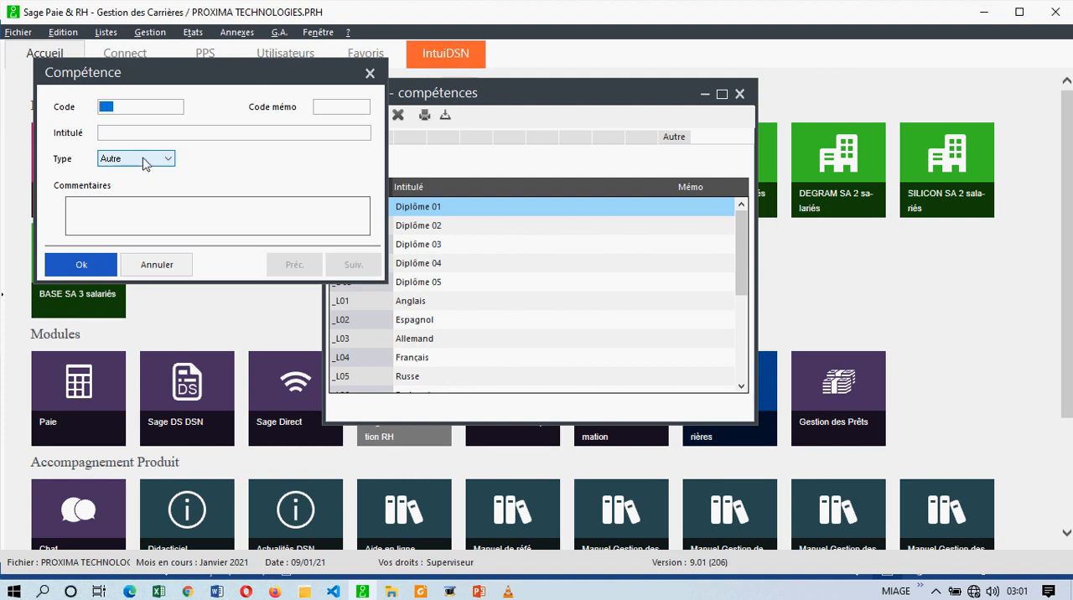
type("12")
key("Tab")
left_click(161, 160)
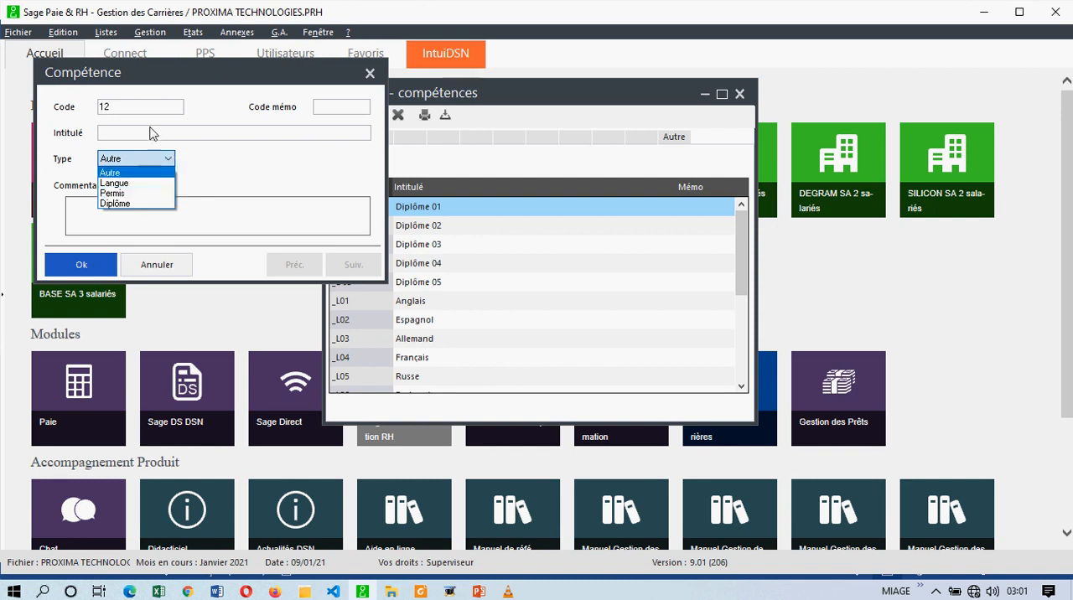
left_click(371, 76)
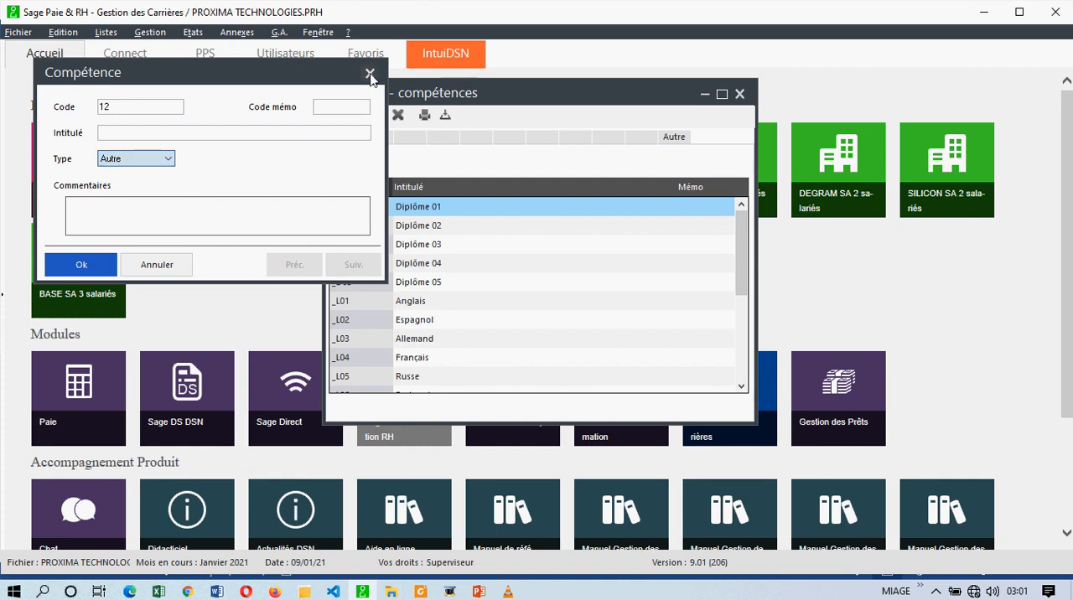
left_click(370, 76)
left_click(557, 367)
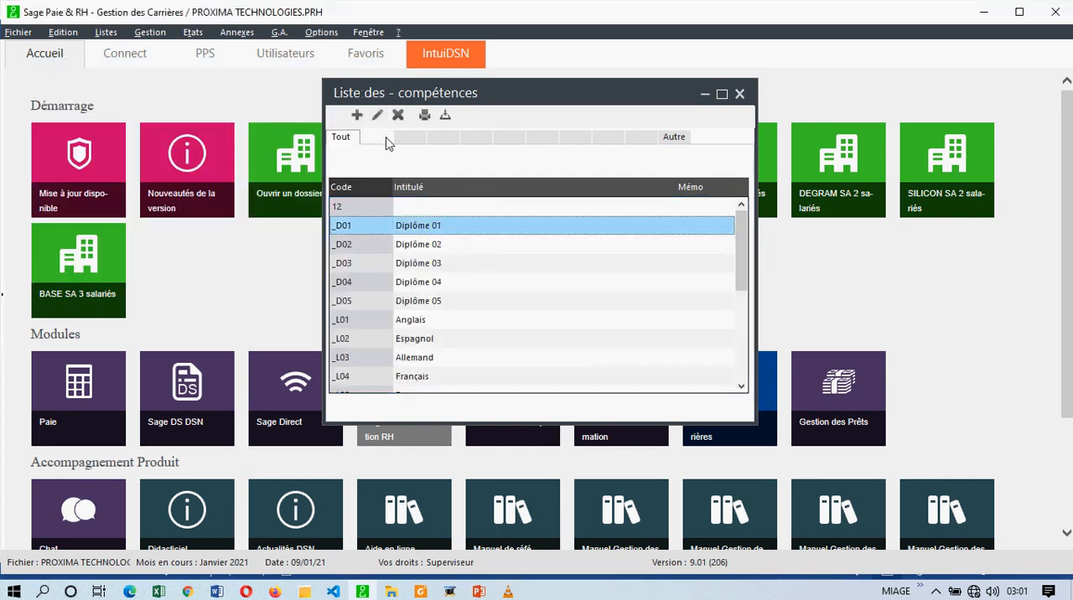
- Look through the unlabelled memo categories of the compétences list
left_click(445, 141)
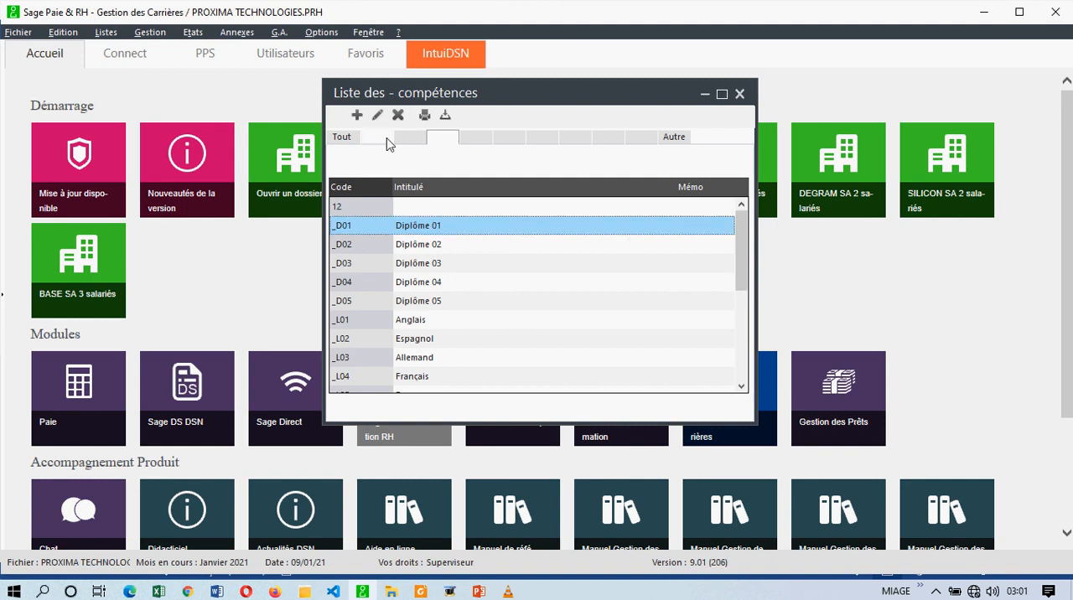
left_click(388, 141)
left_click(430, 139)
left_click(442, 140)
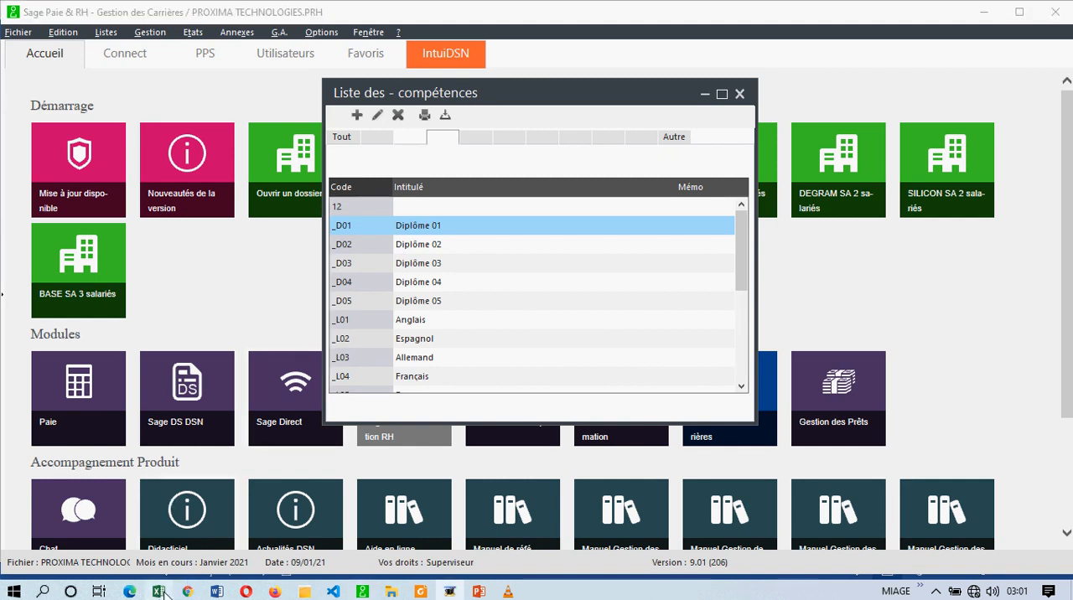
- Switch to Foxit Reader and examine the MEMO column in the salary elements table
left_click(420, 591)
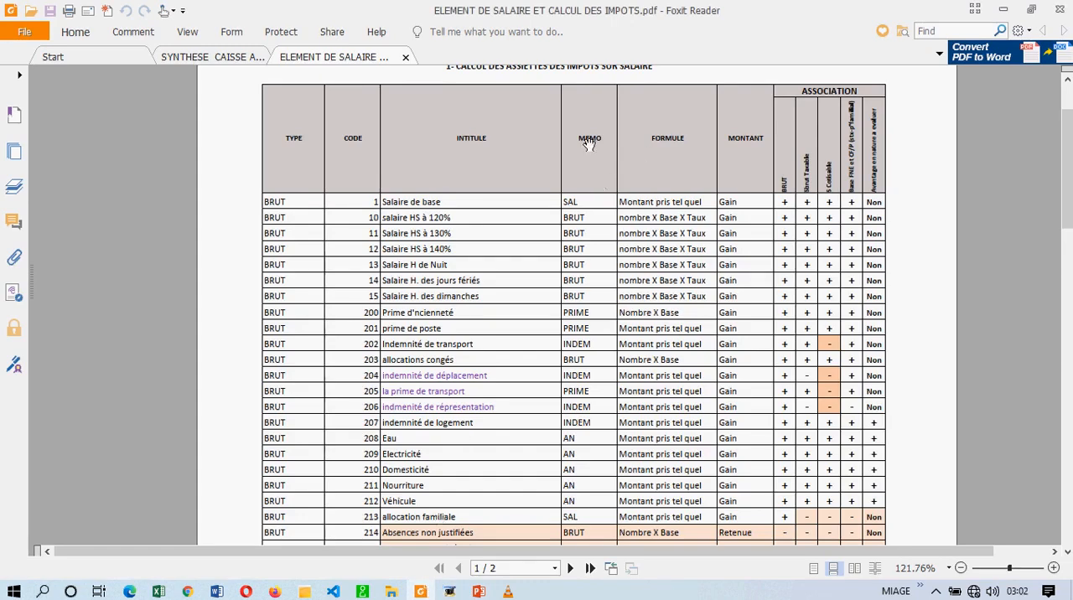
left_click(575, 217)
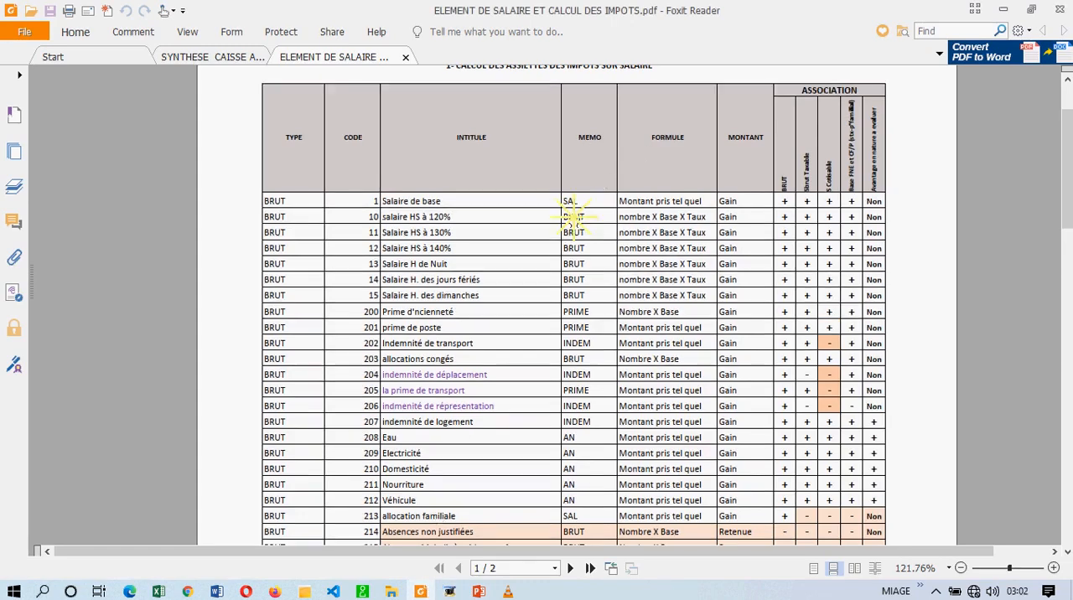
left_click(573, 229)
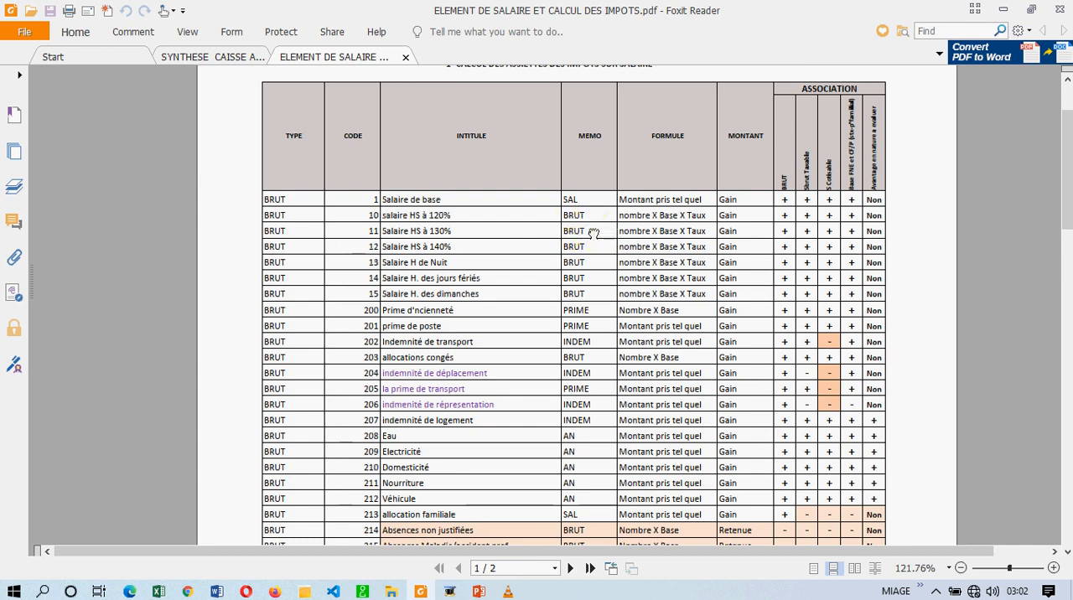
left_click_drag(591, 231, 590, 245)
left_click(579, 242)
- Return to Sage Paie & RH, show all compétences, and open the entry of the career module's general parameters
left_click(362, 591)
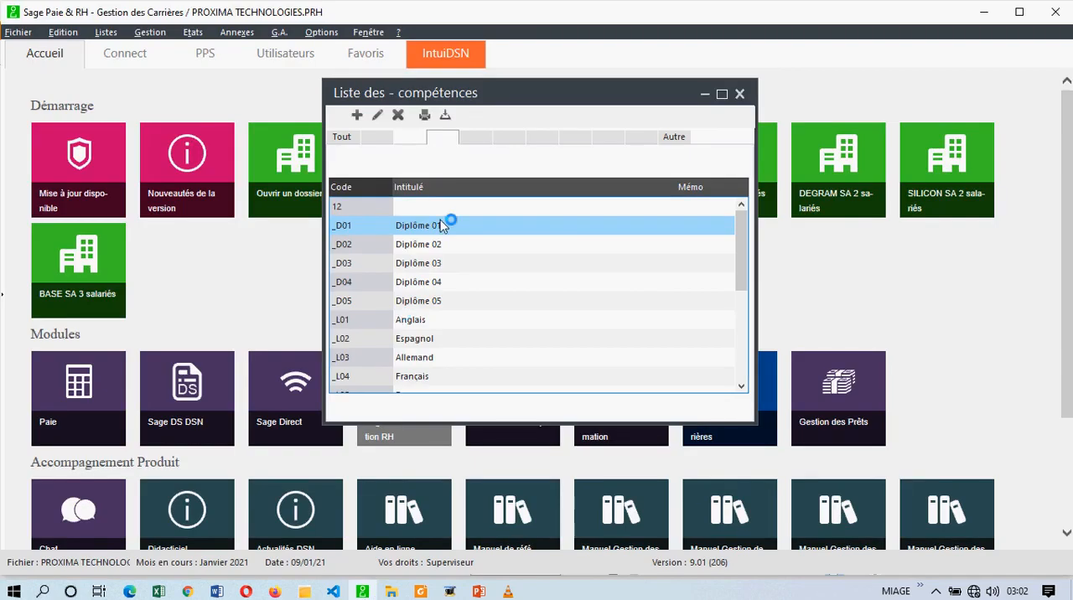
left_click(344, 137)
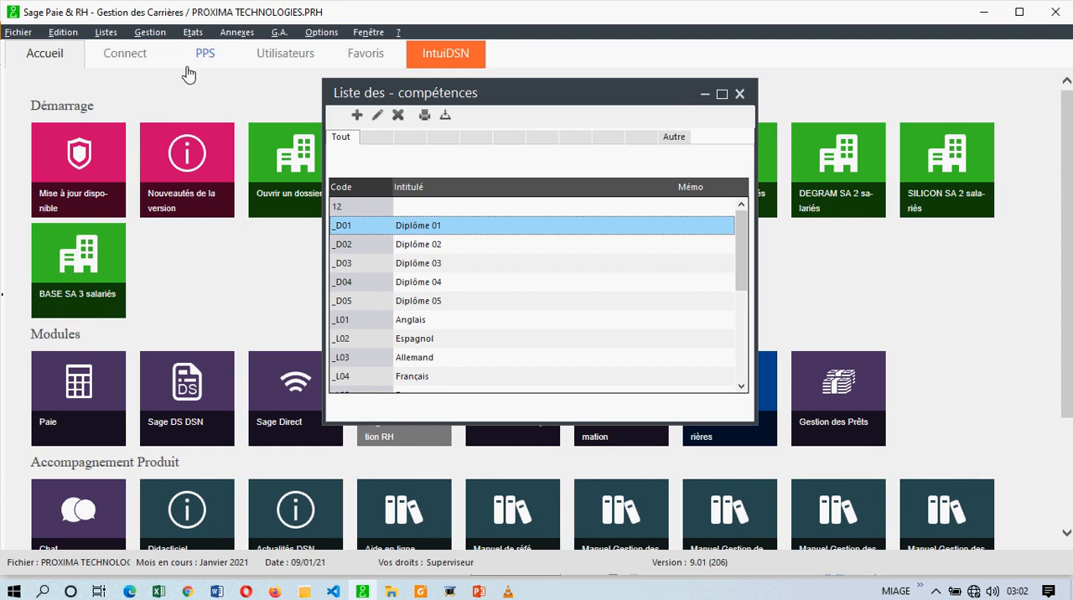
left_click(17, 32)
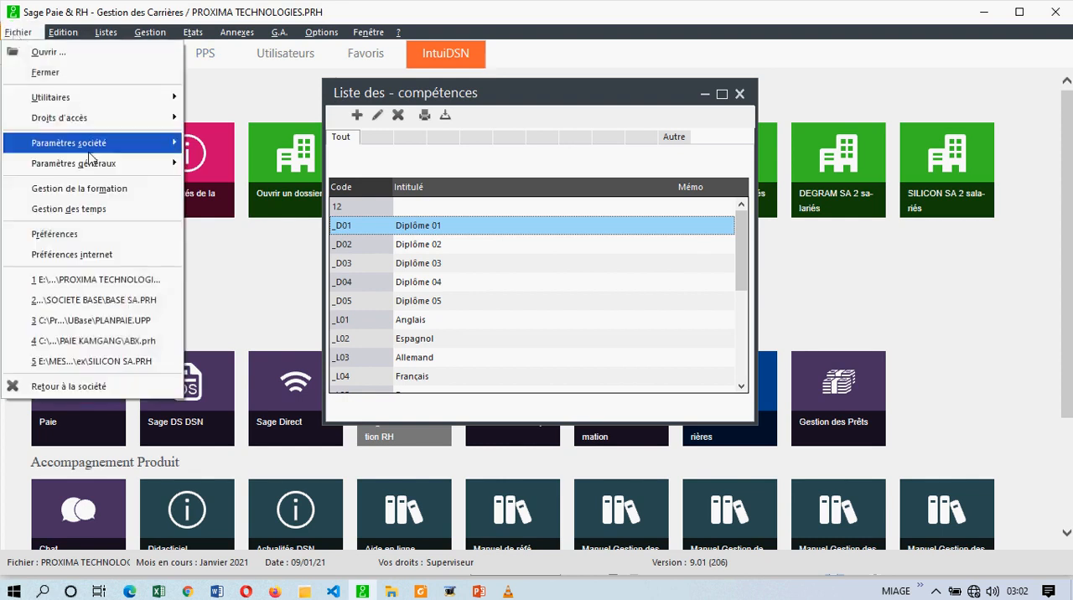
mouse_move(89, 151)
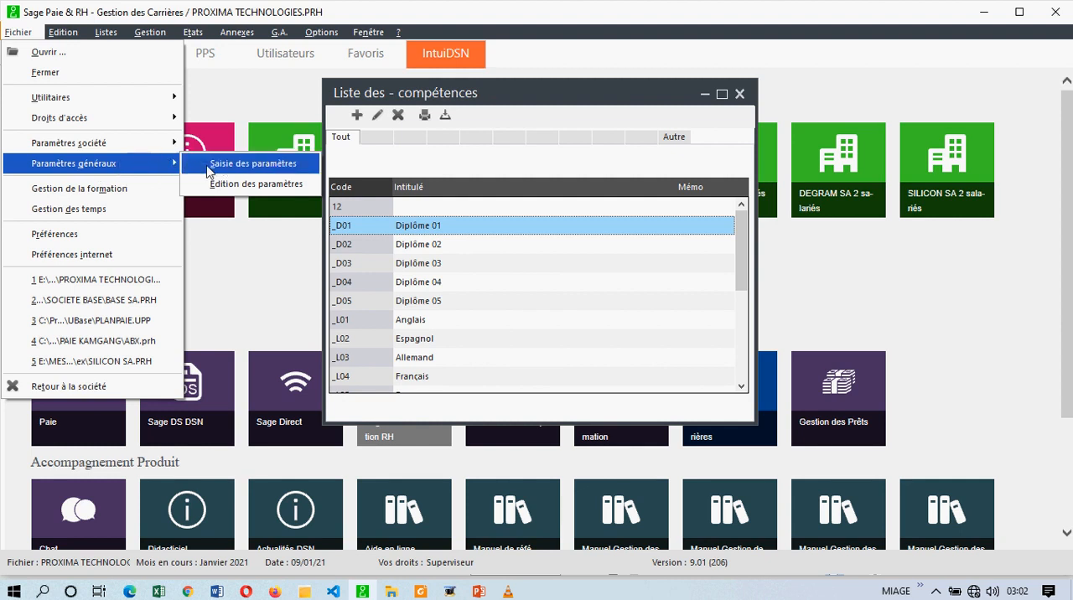
left_click(209, 168)
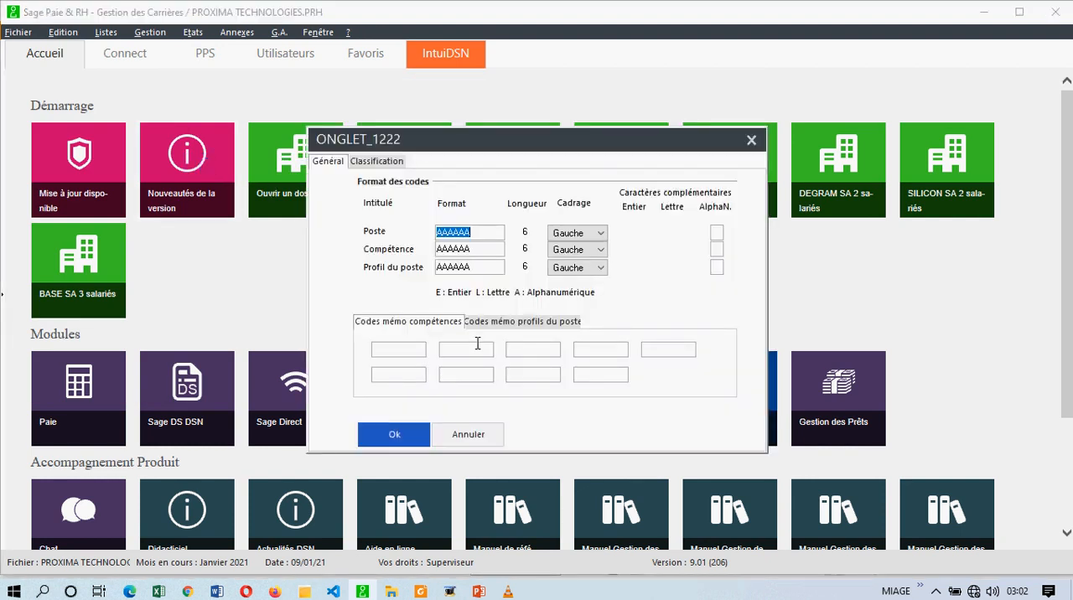
- Examine the Classification and Général parameters, including the format of the Poste code
left_click(338, 163)
left_click(354, 160)
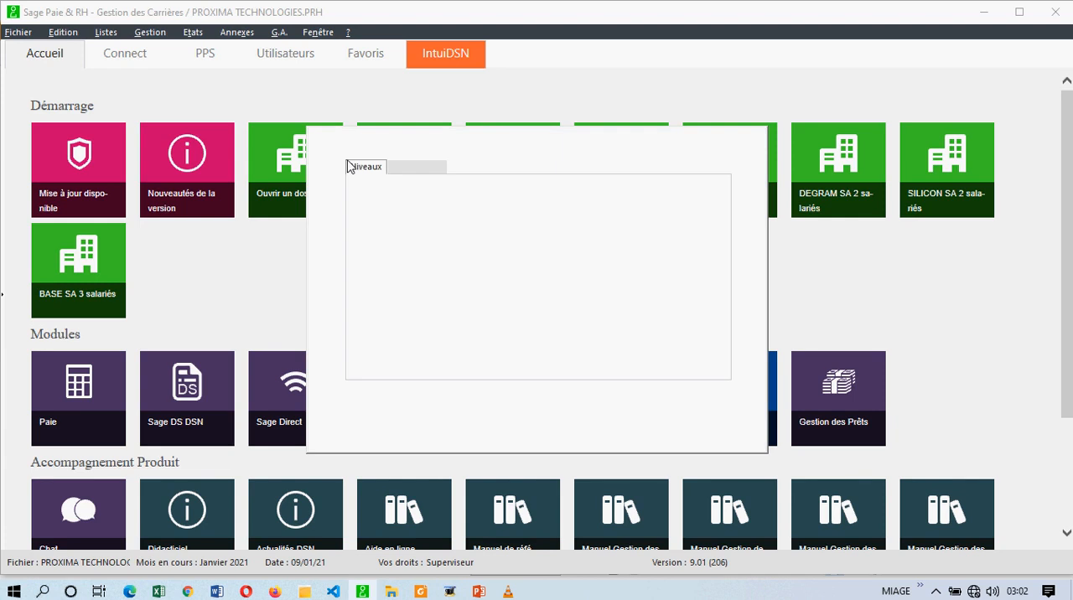
left_click(326, 160)
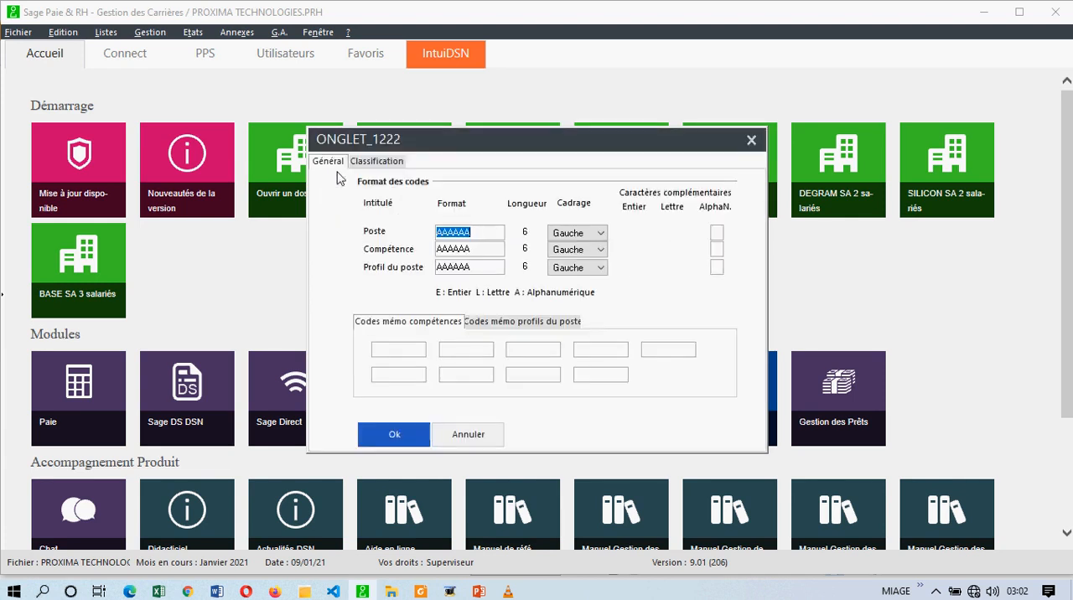
left_click(460, 233)
left_click_drag(485, 232, 437, 232)
- Define the compétence memo codes DIP and LANG in the first two slots and PERM in the sixth, and save the parameters
left_click(399, 349)
type("DS")
key("BackSpace")
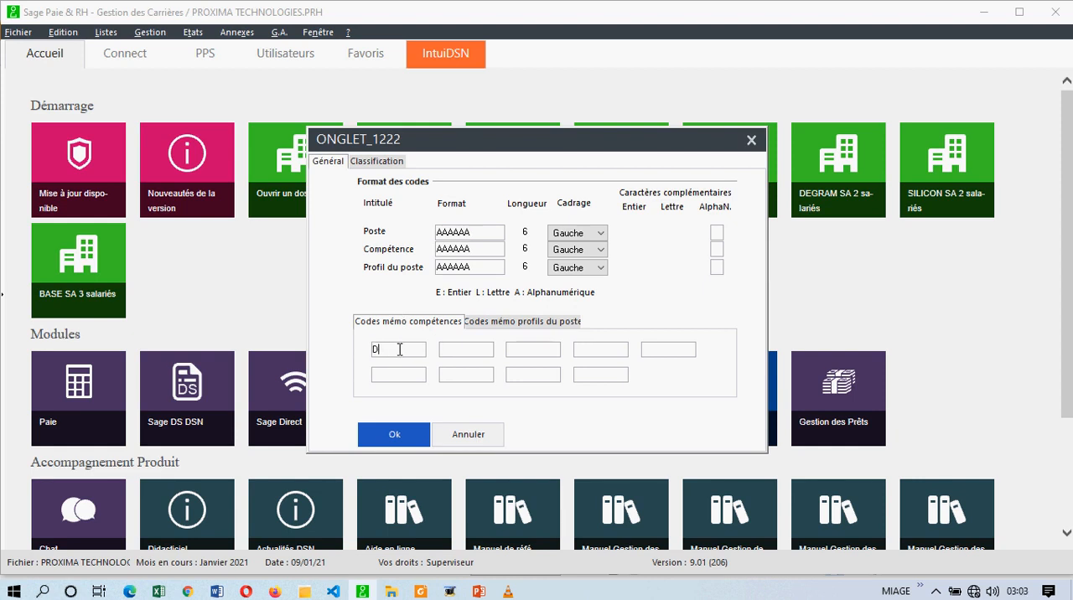
type("IPLO")
key("BackSpace")
key("BackSpace")
left_click(460, 354)
type("LANG")
left_click(404, 373)
type("PERM")
left_click(381, 433)
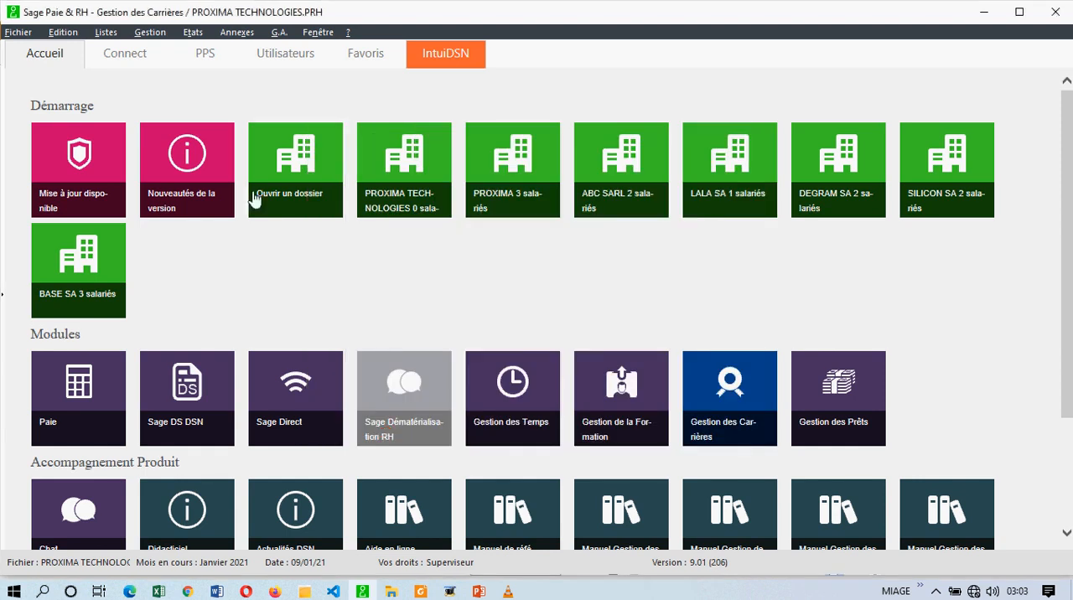
- Reopen the list of compétences, check its DIP, LANG and PERM categories, and show all entries again
left_click(106, 33)
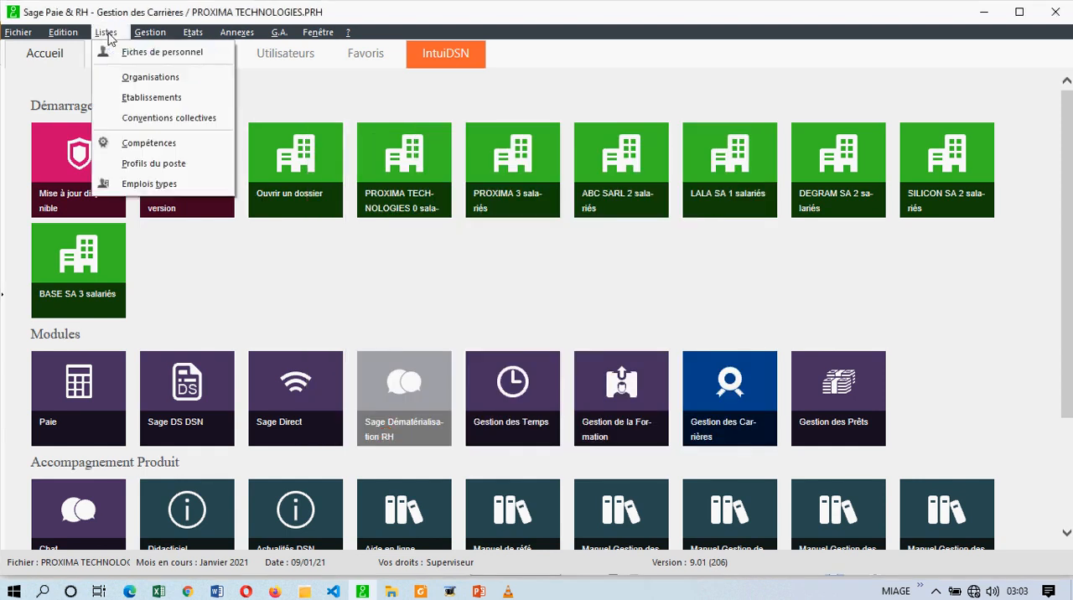
left_click(147, 144)
left_click(388, 143)
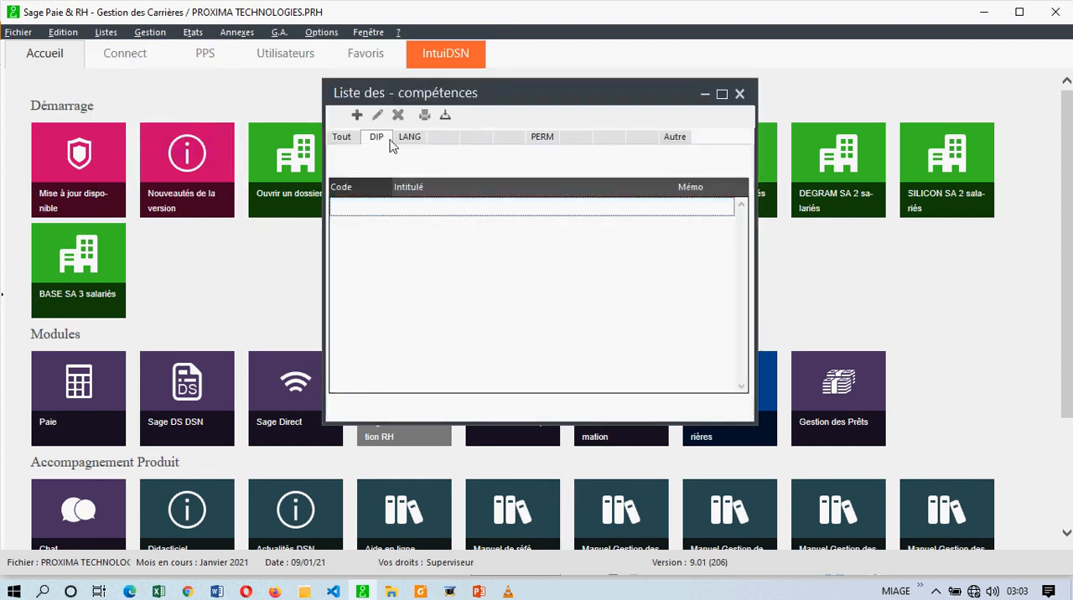
left_click(409, 139)
left_click(543, 139)
left_click(376, 139)
left_click(414, 136)
left_click(541, 138)
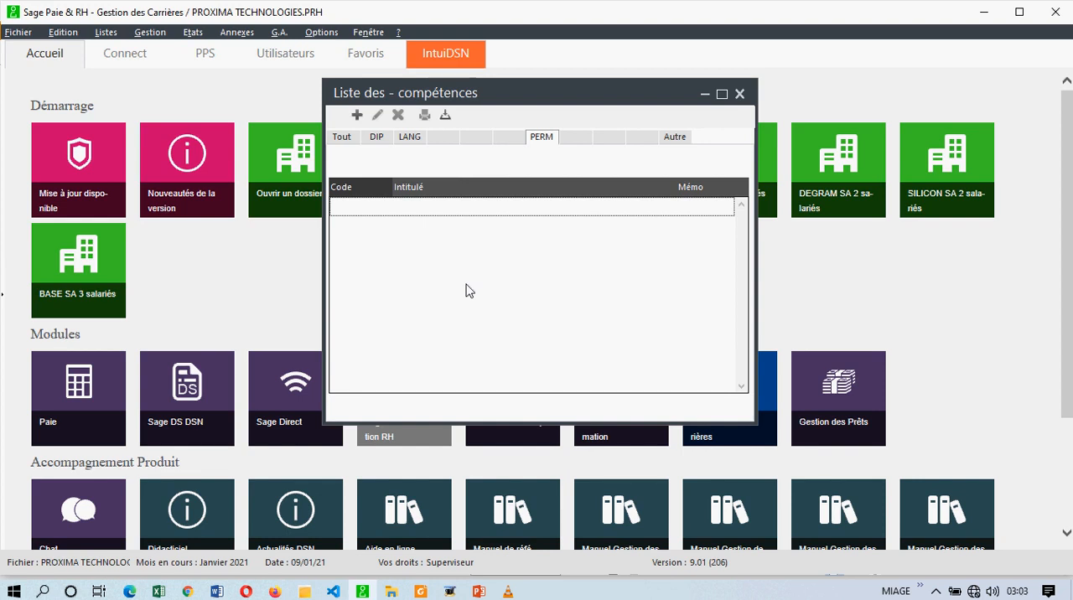
left_click(337, 138)
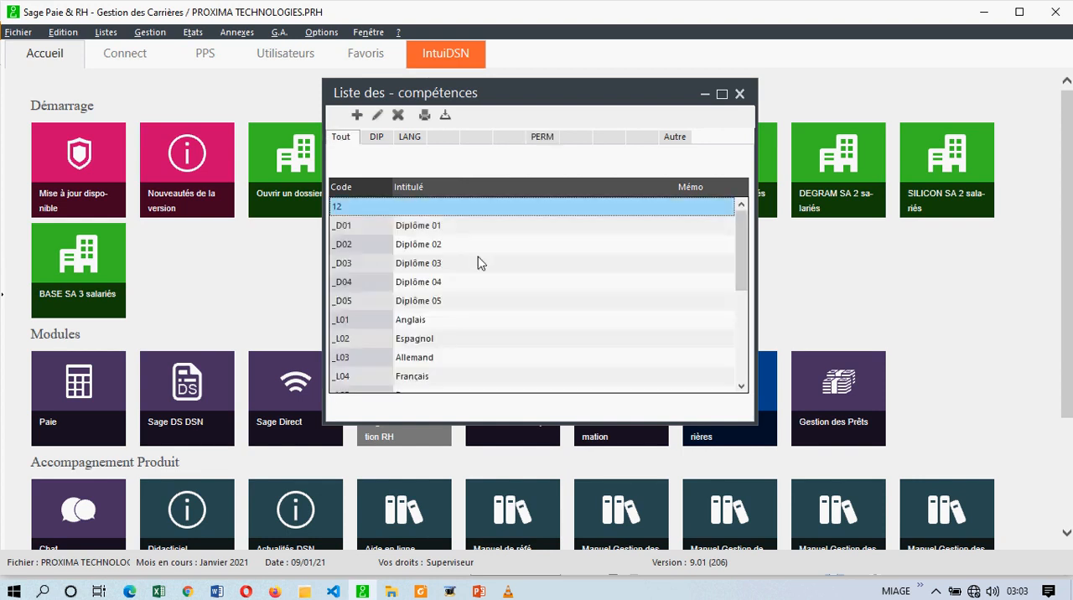
- Assign the memo code LANG to the compétence Anglais, check the LANG category, and show all compétences again
mouse_move(738, 277)
left_mouse_down()
mouse_move(737, 355)
mouse_move(739, 275)
left_mouse_up()
left_click(408, 288)
scroll(409, 288, "down", 1)
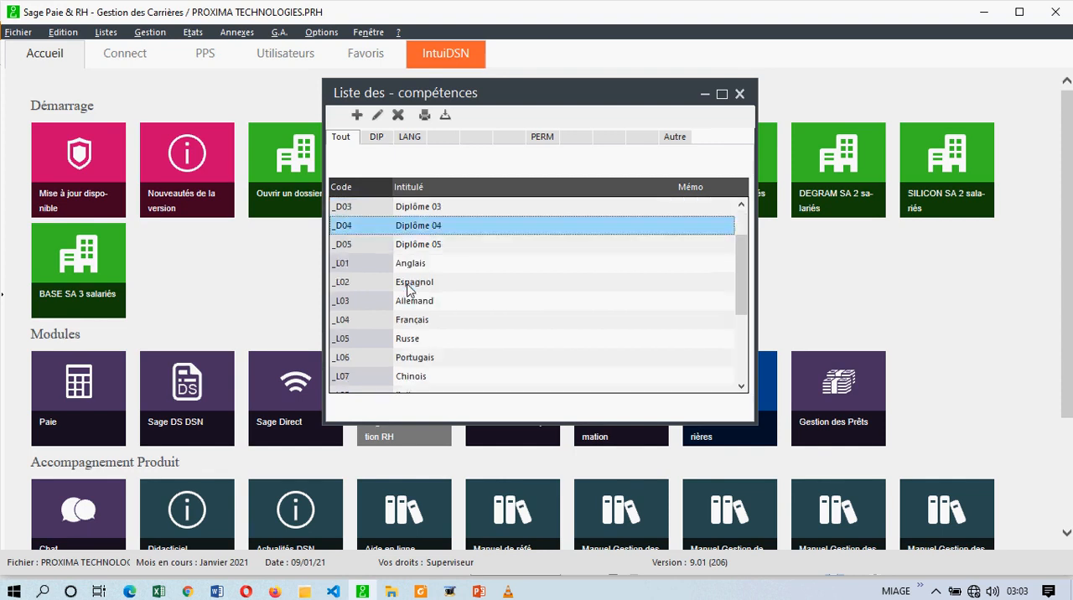
left_click(417, 265)
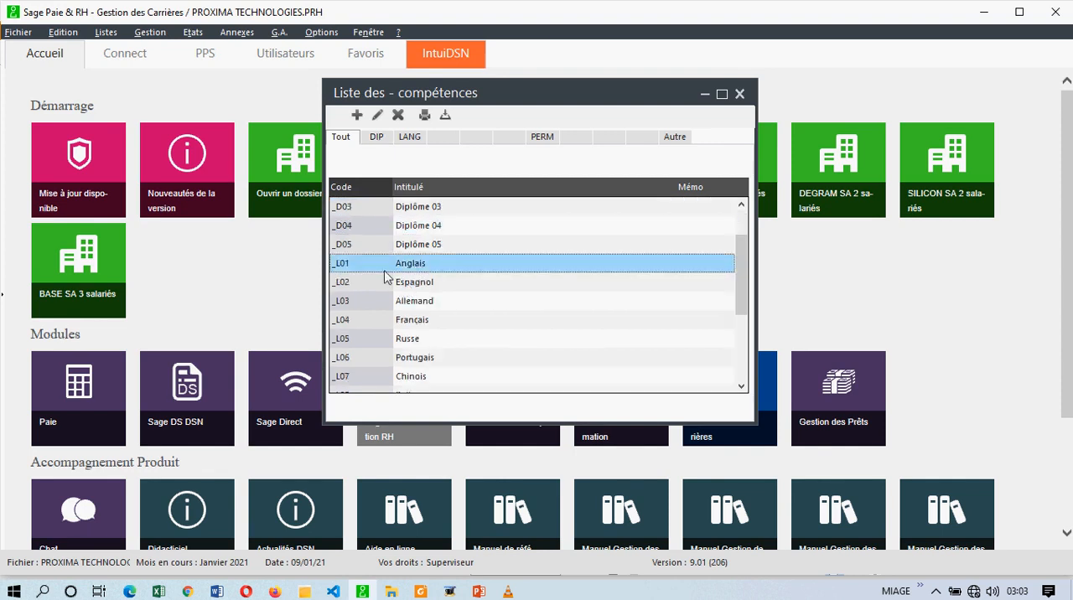
left_click(378, 114)
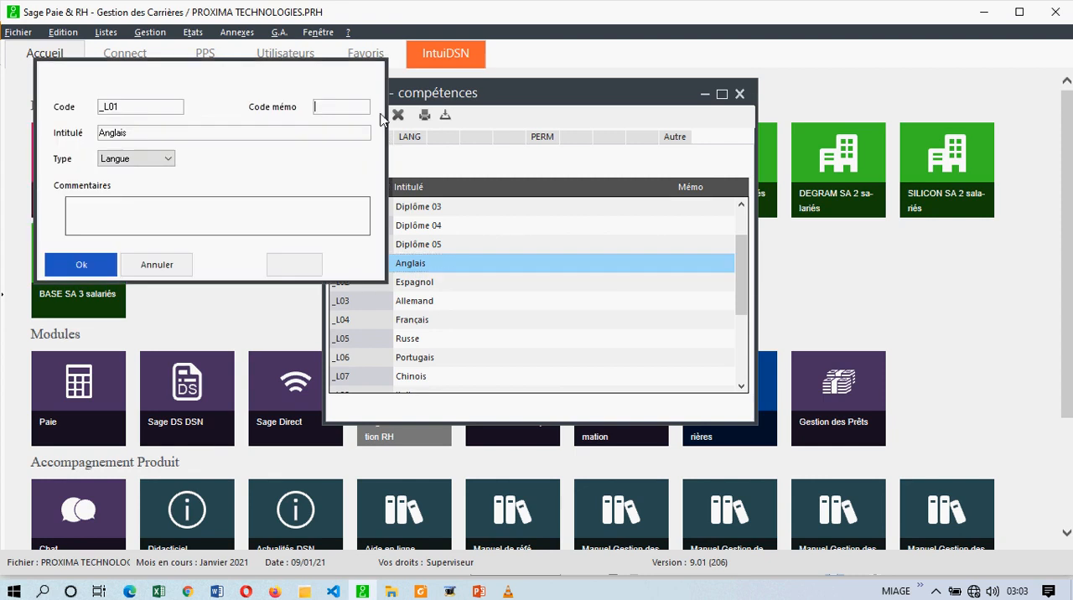
left_click_drag(376, 162, 488, 249)
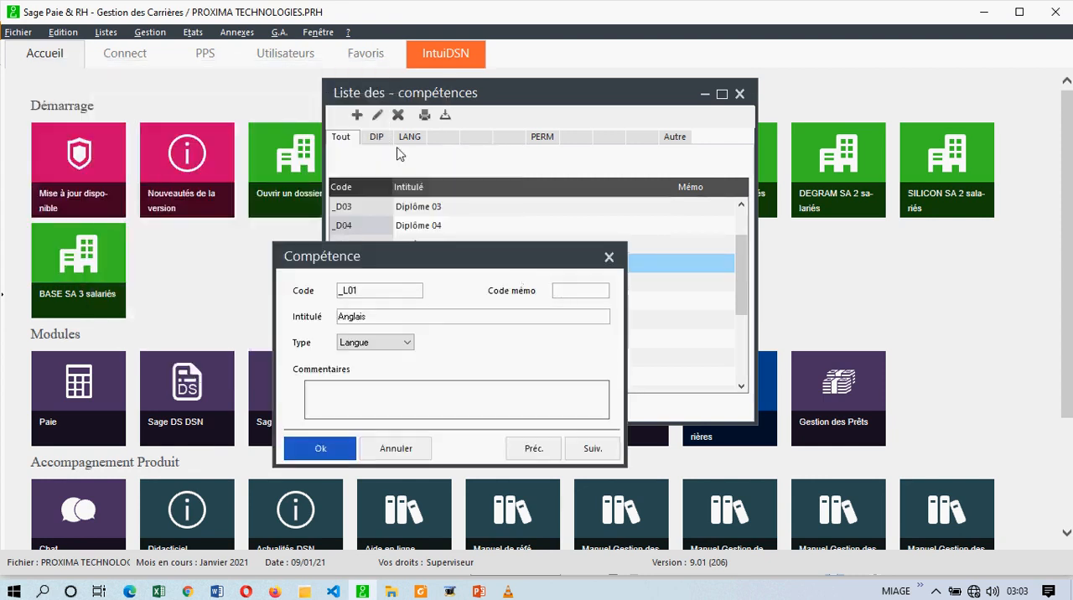
type("LANG")
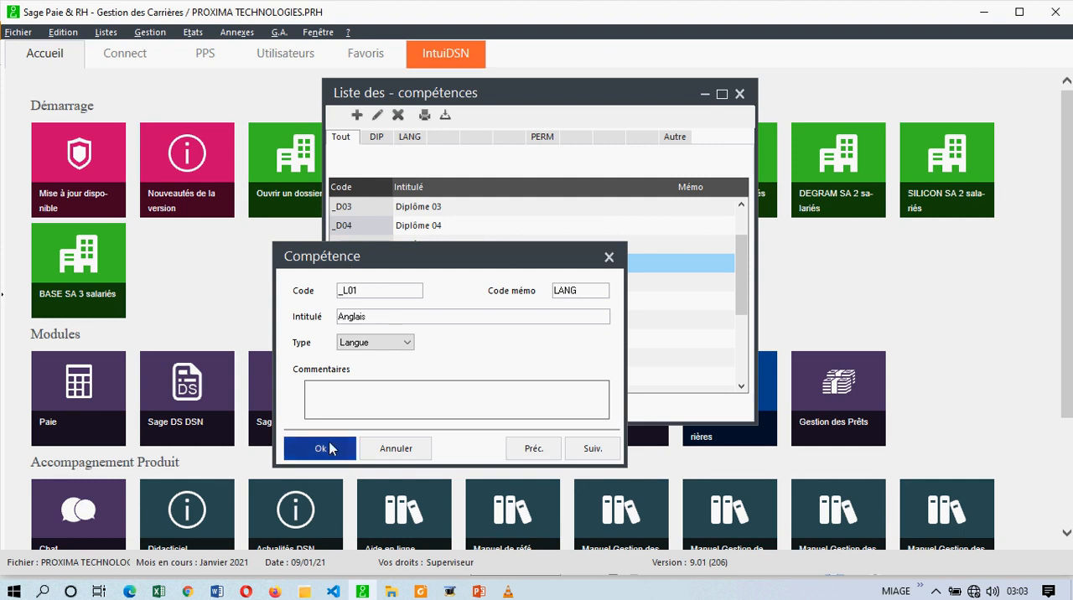
left_click(329, 448)
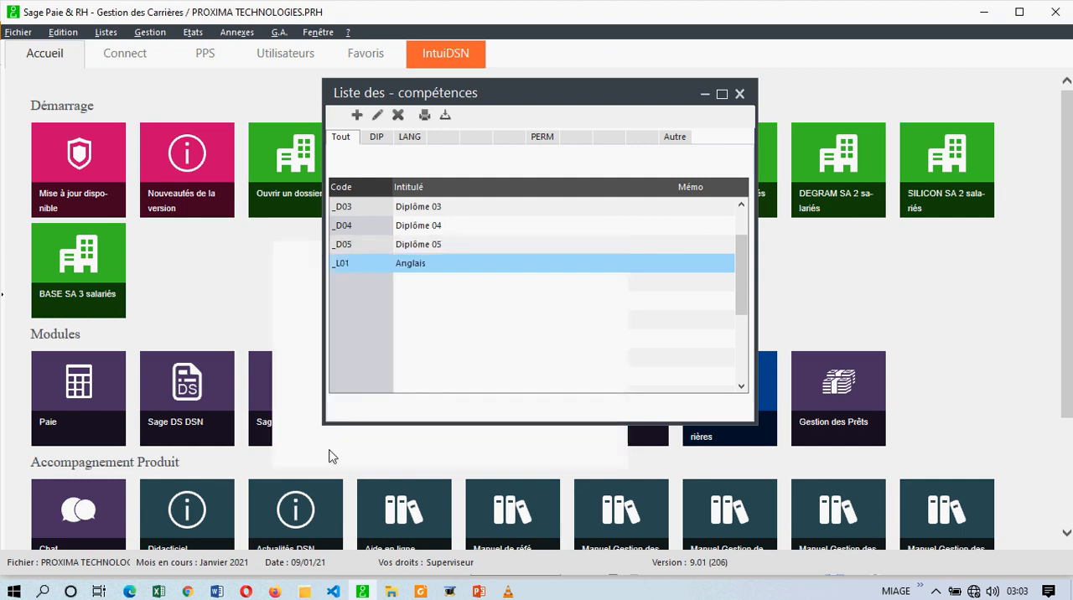
left_click(408, 141)
left_click(342, 141)
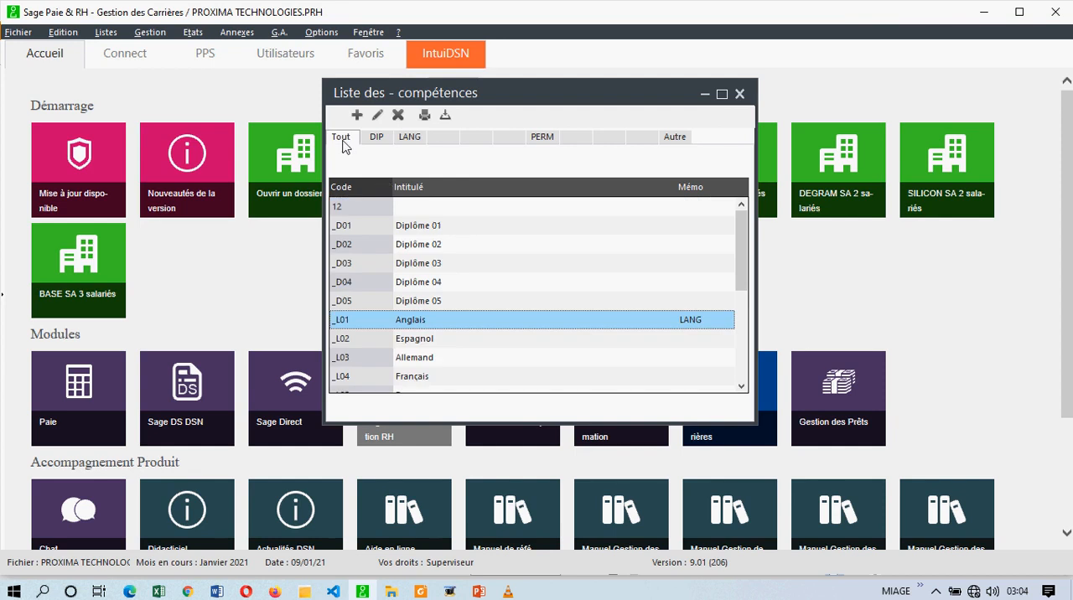
- Assign the memo code LANG to the compétence Espagnol and check the entries of the LANG category
left_click(419, 342)
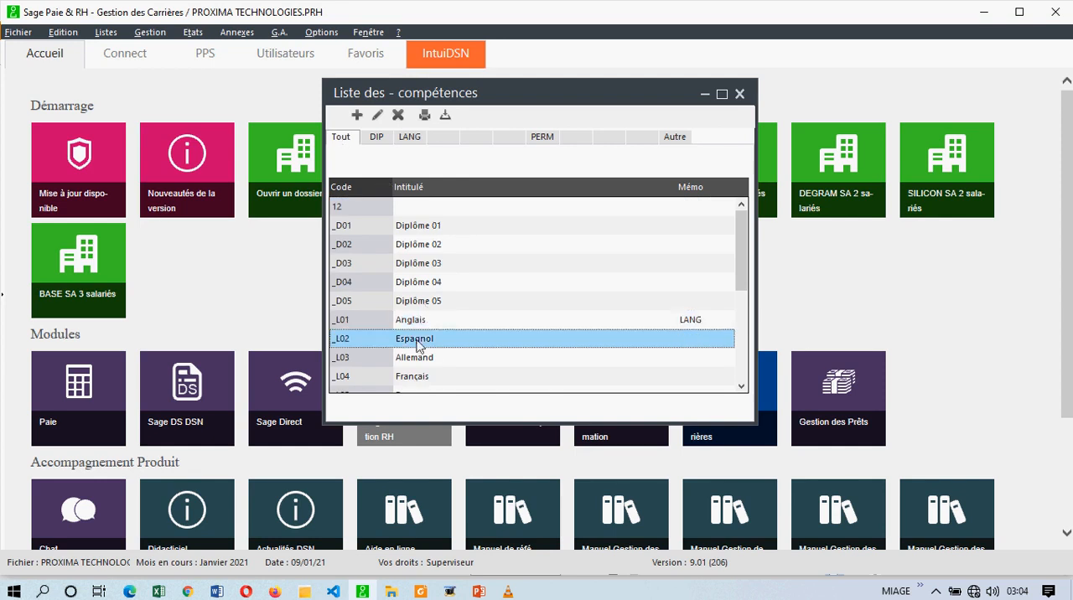
left_click(377, 117)
type("LANG")
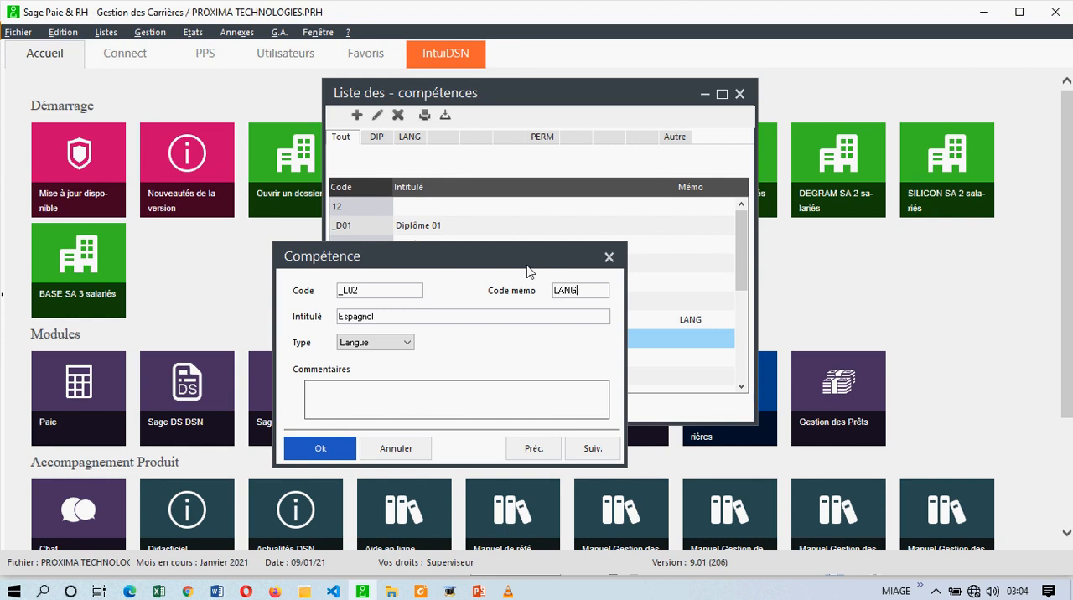
left_click(315, 448)
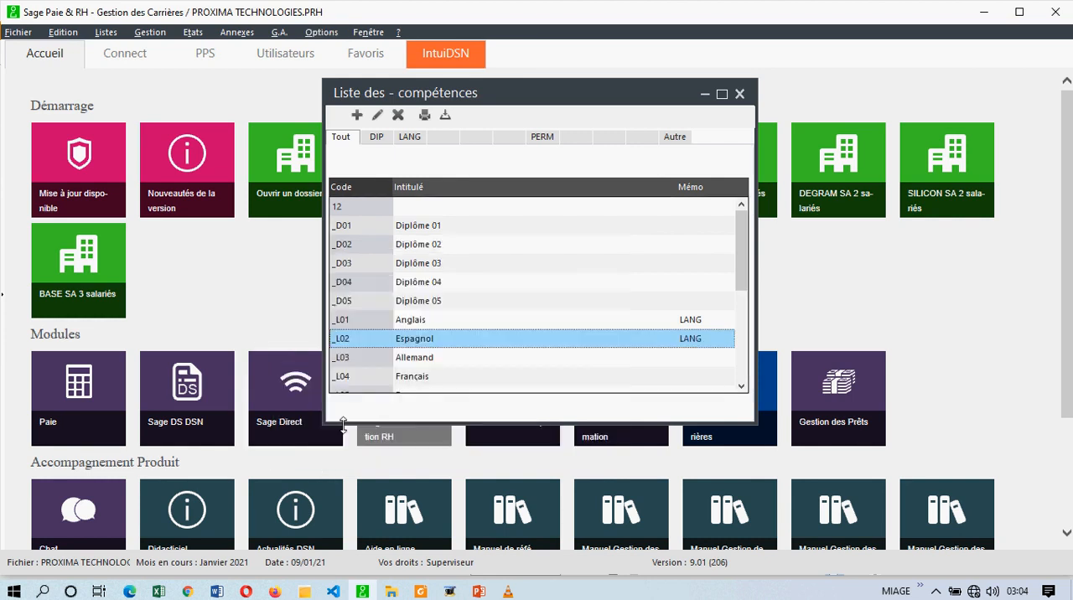
left_click(409, 137)
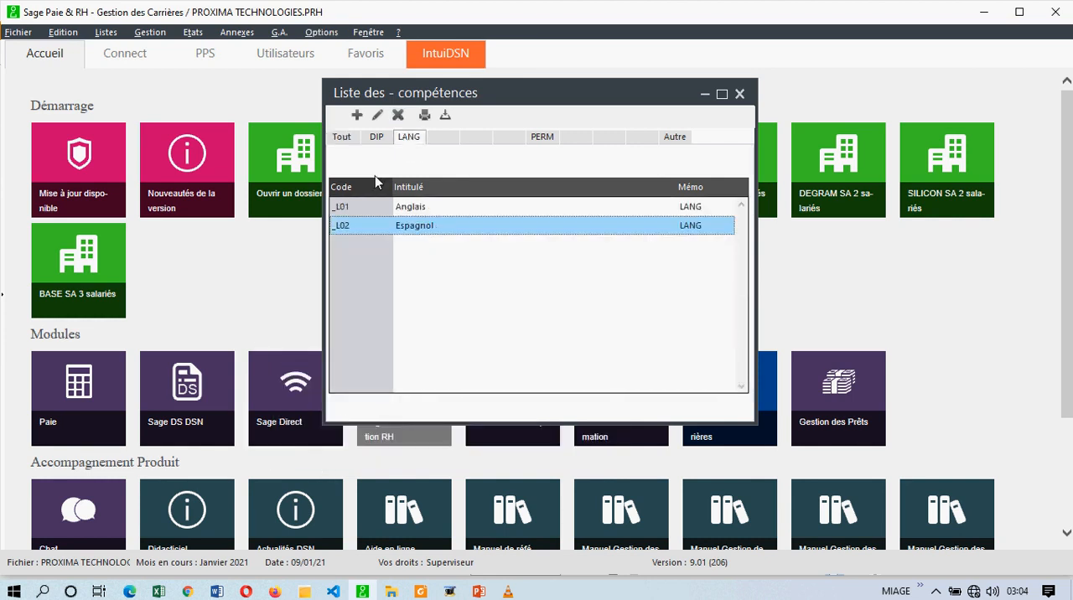
left_click(341, 137)
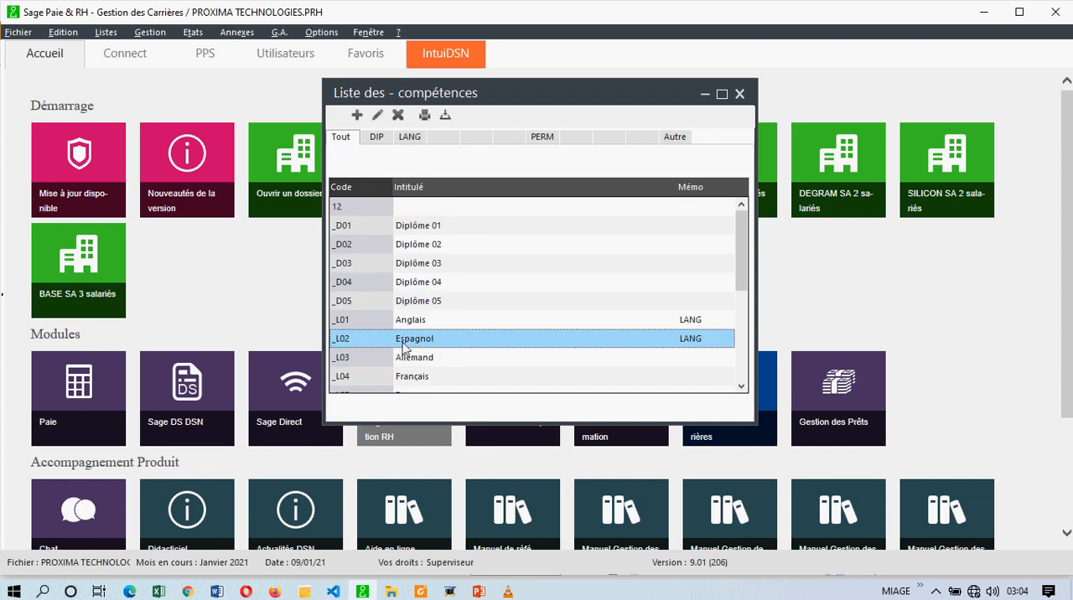
left_click(409, 138)
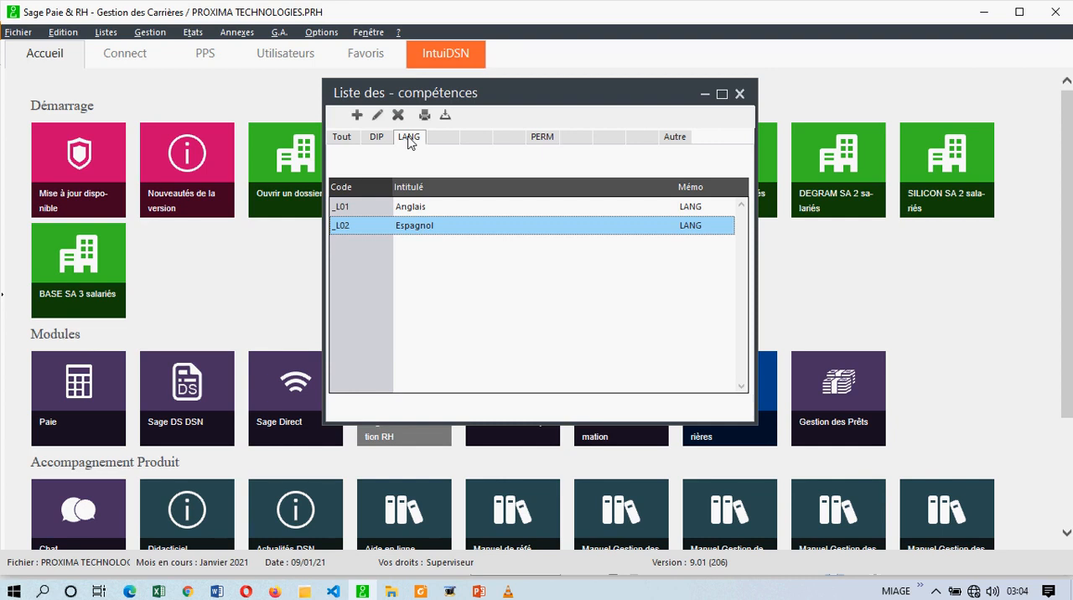
- Start a new compétence from the DIP category and give it the code 01
left_click(377, 137)
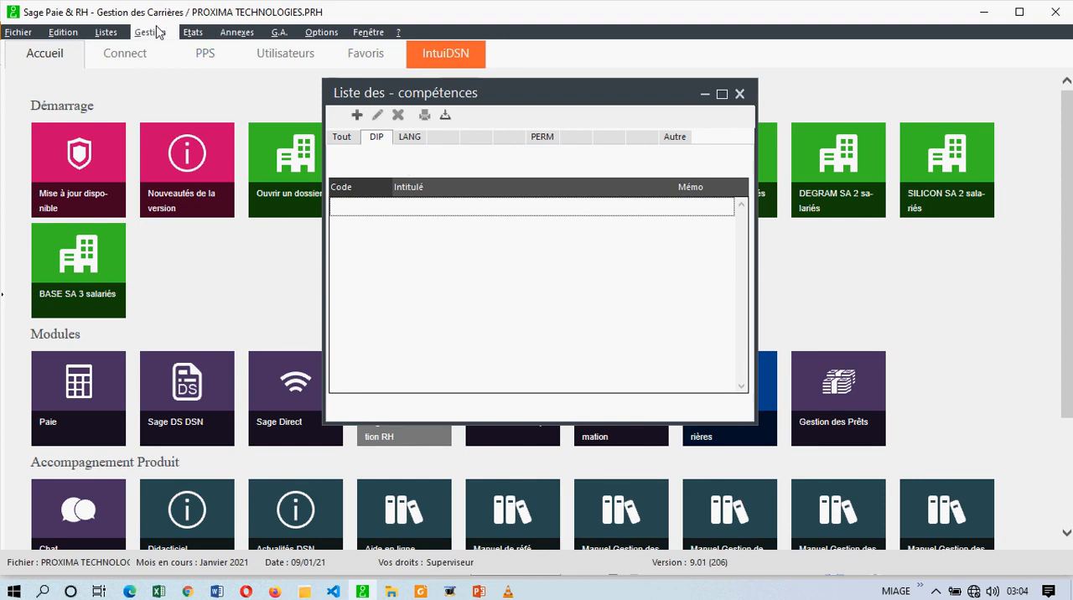
left_click(358, 117)
type("01")
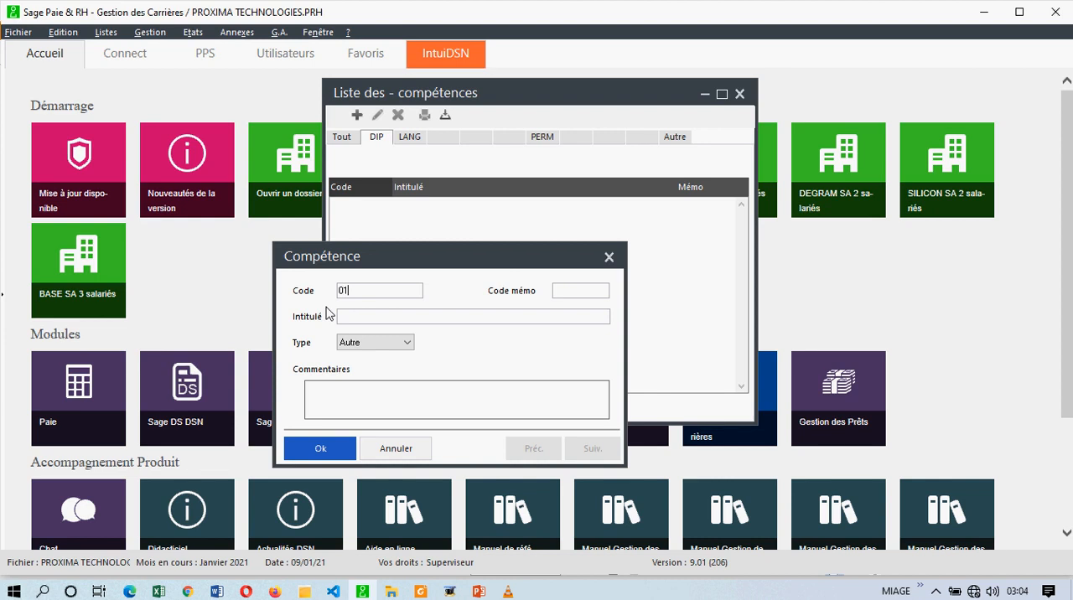
key("Tab")
type("DIP")
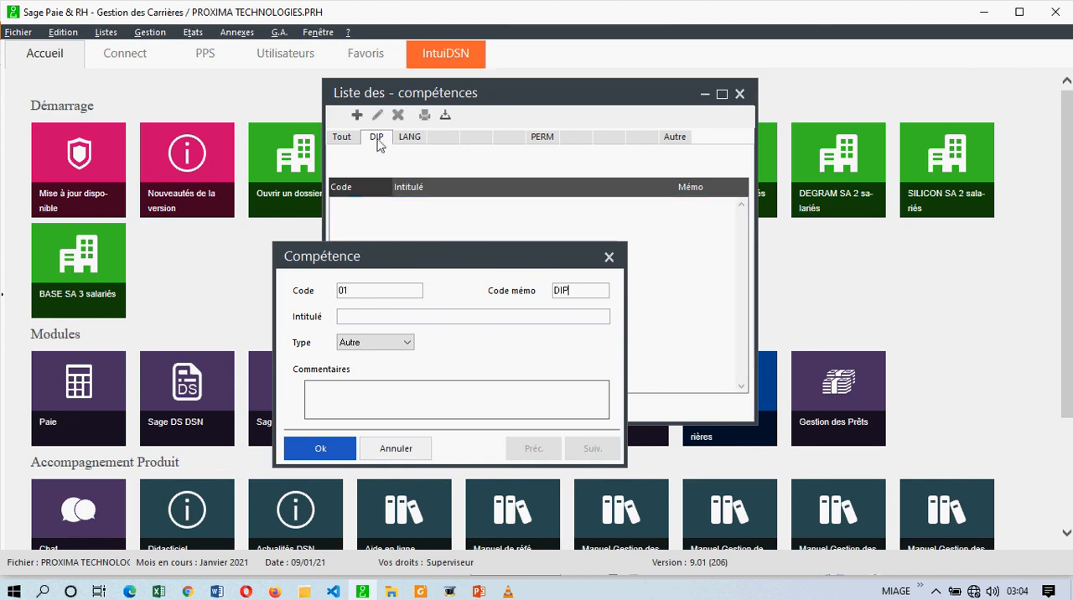
left_click(377, 145)
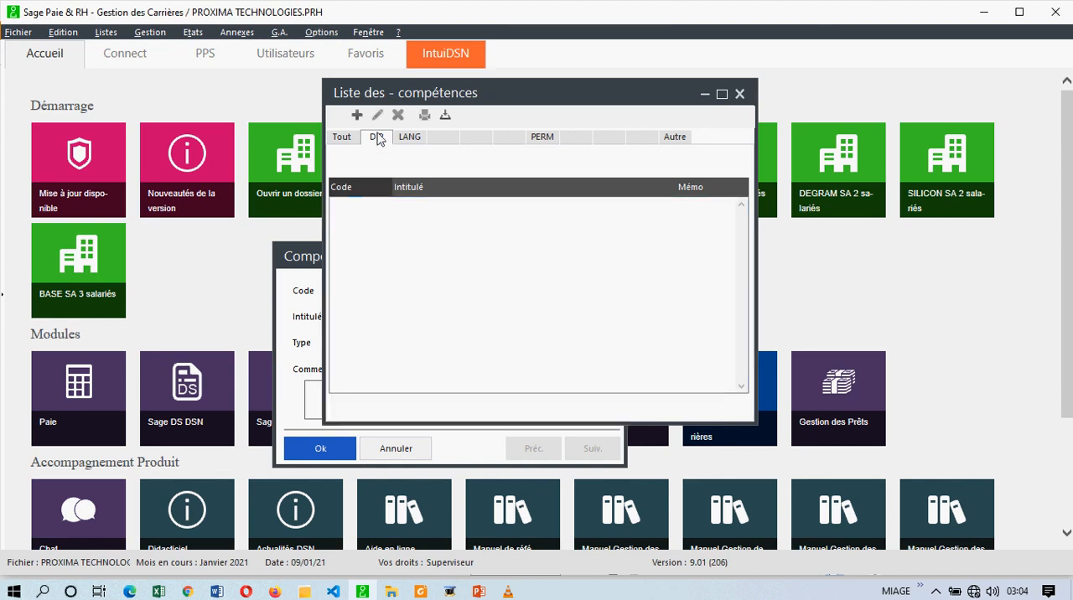
left_click(304, 275)
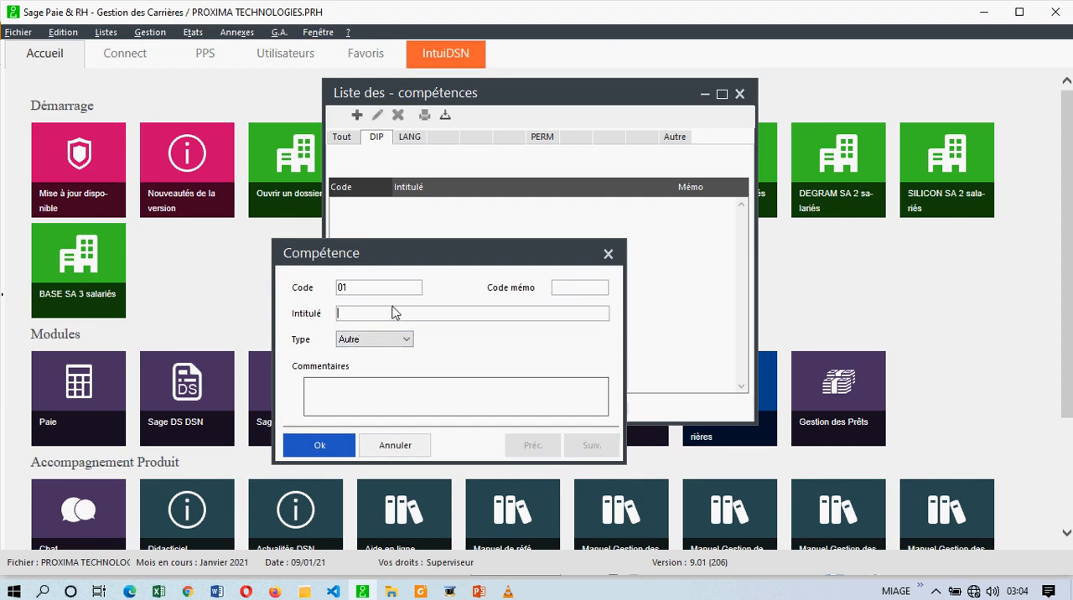
- Title the new compétence MAITRISE EN INFORMATIQUE APPLIQUEE, set its type to Diplôme, and save it
type("M")
key("BackSpace")
type("MAITRISE EN INFORMATIQUE AP")
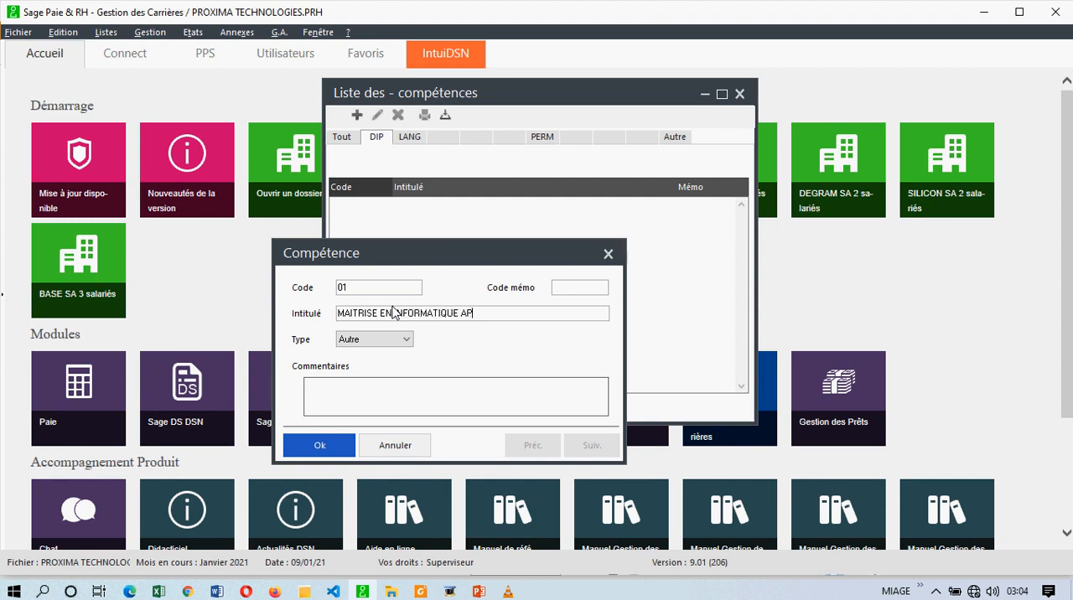
type("PLIQUEE")
left_click(375, 339)
left_click(359, 385)
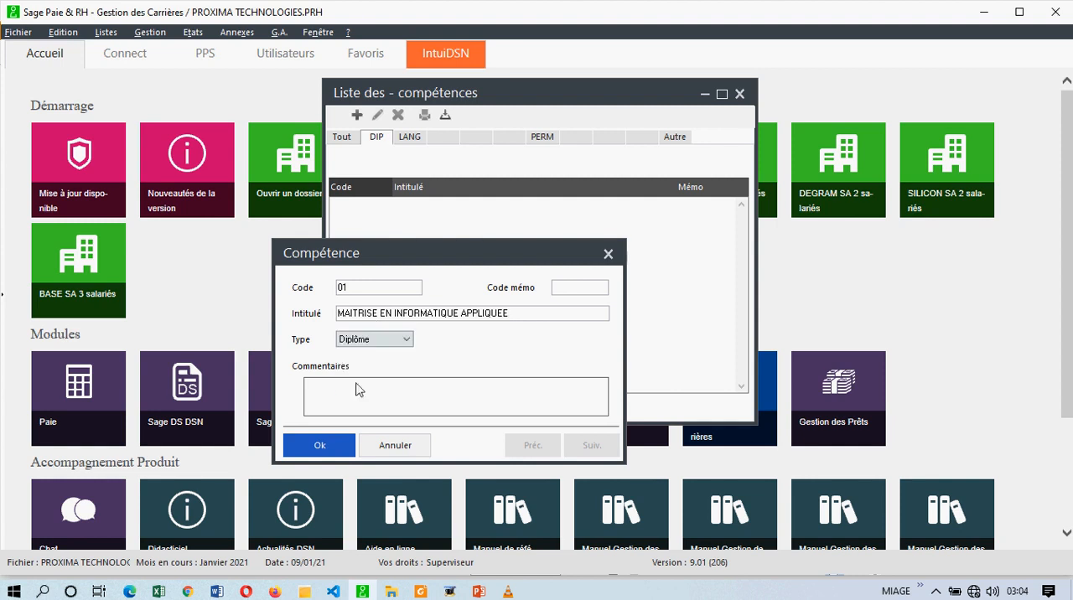
left_click(330, 444)
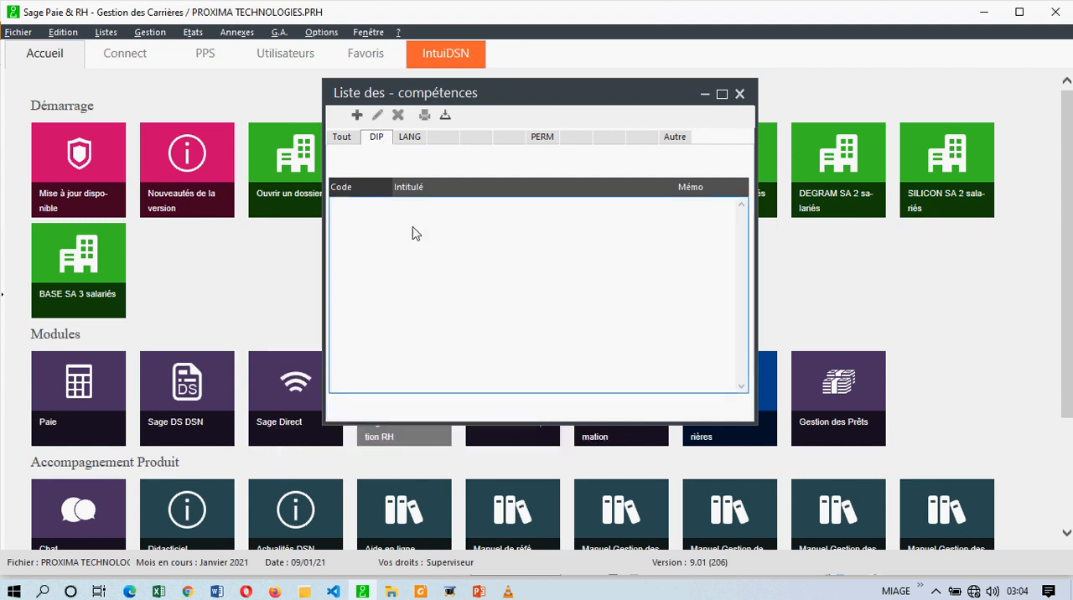
- Reopen compétence 01 from the full list, assign it the memo code DIP, and display the DIP category
left_click(353, 142)
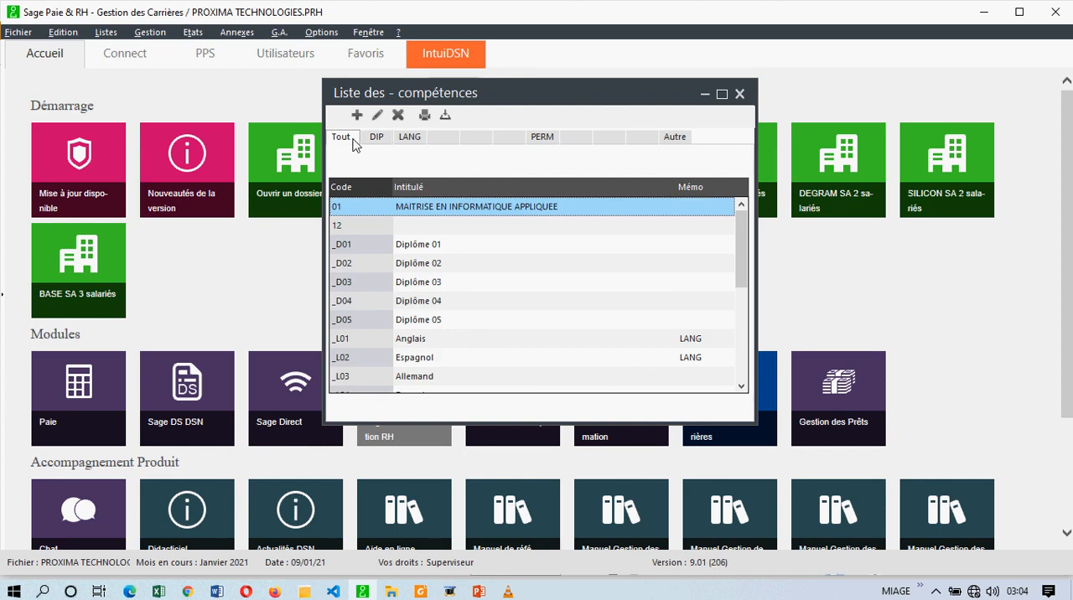
left_click(376, 140)
left_click(346, 139)
left_click(376, 115)
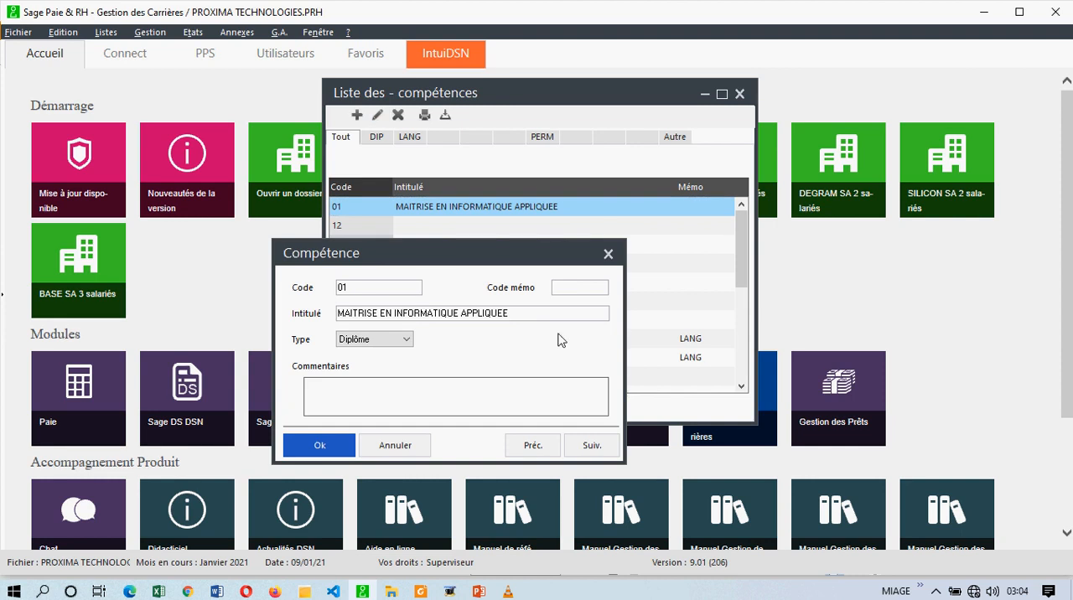
left_click(562, 287)
type("DIP")
left_click(317, 444)
left_click(381, 137)
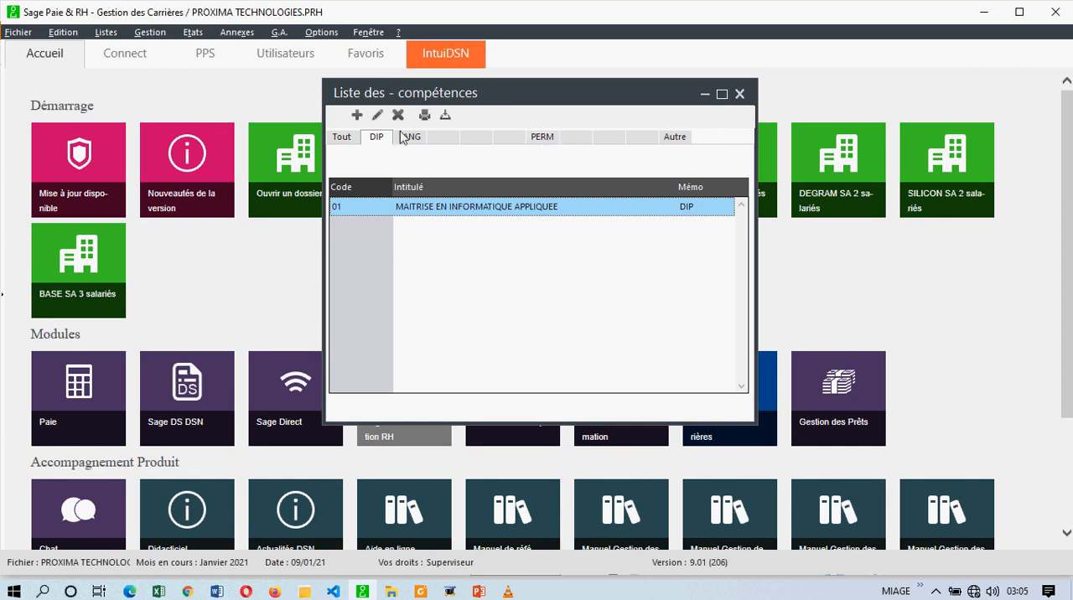
- Create compétence 02 with memo code PERM and title PERMIS DE CATEGORIE B, save it, and close the compétences list
left_click(357, 115)
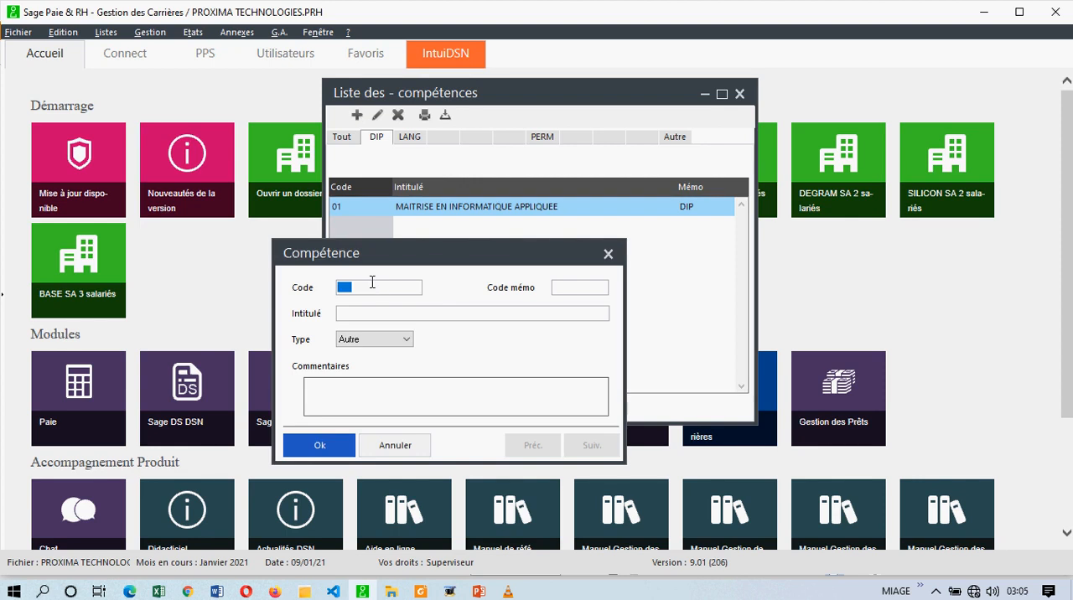
key("Tab")
type("PERM")
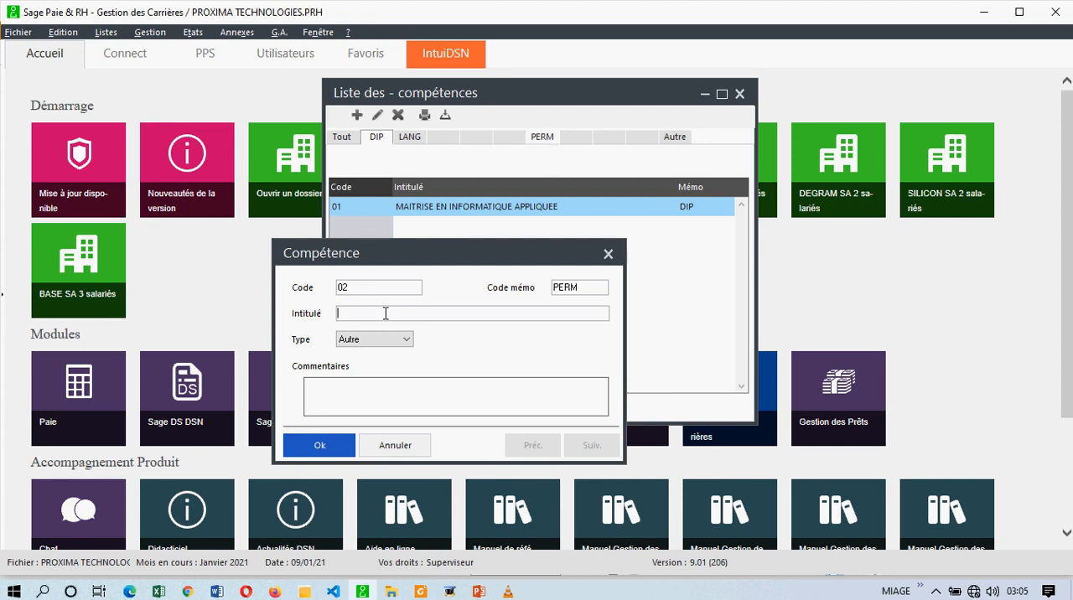
type("PERMIS DE CATEGORIE B")
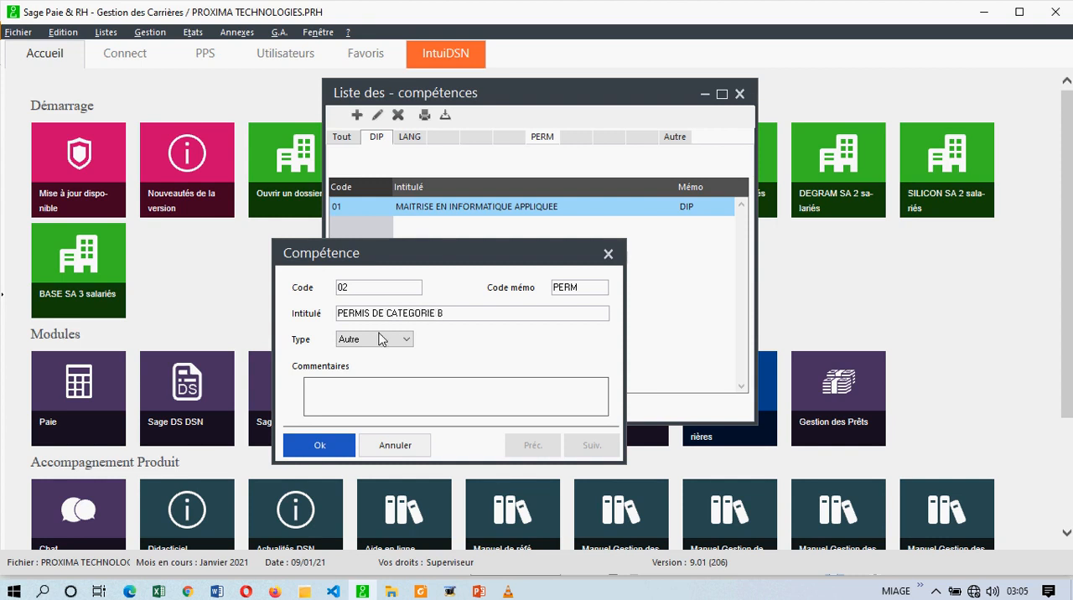
left_click(381, 339)
left_click(352, 374)
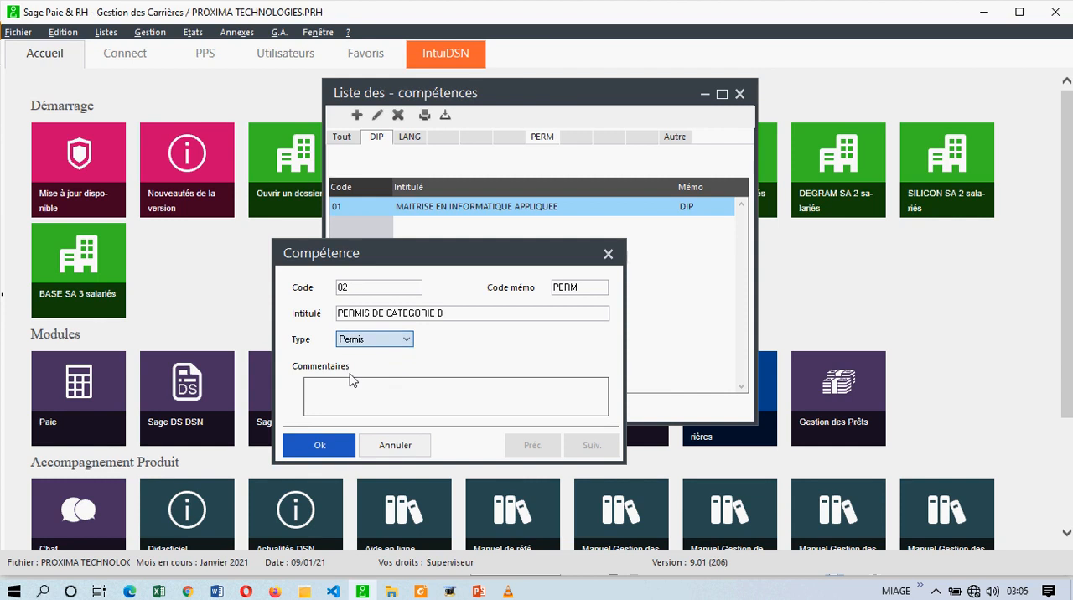
left_click(323, 445)
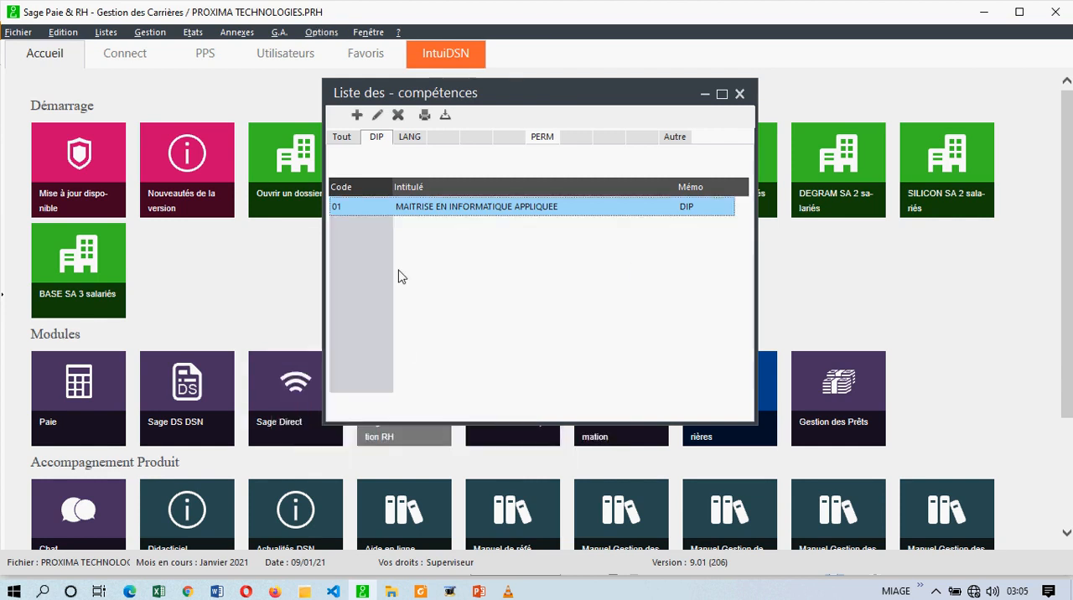
left_click(740, 93)
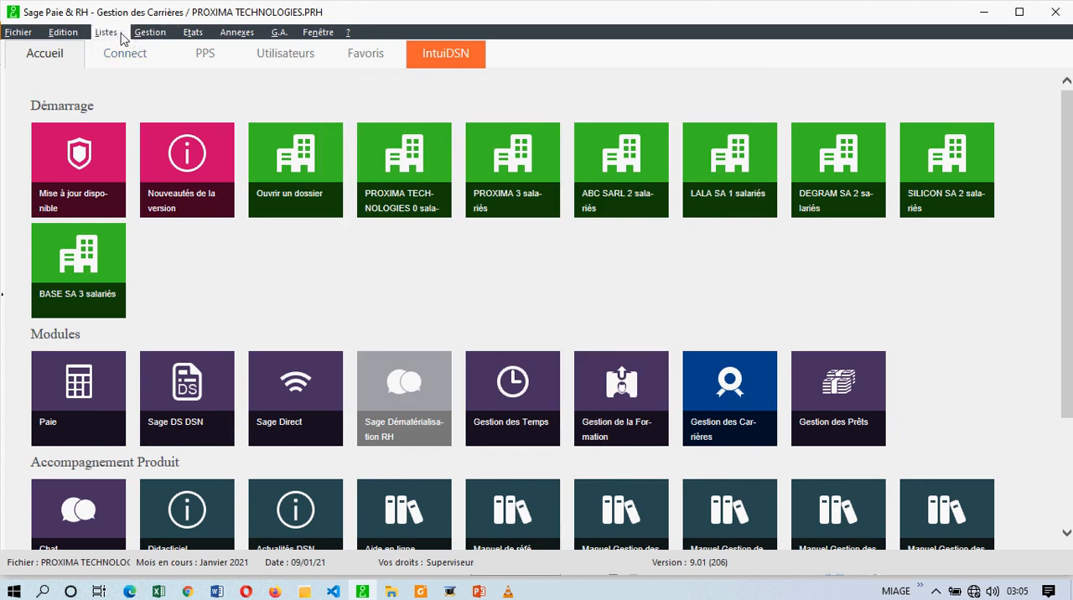
- Open the list of profils de poste, look at its categories, and close it
left_click(108, 32)
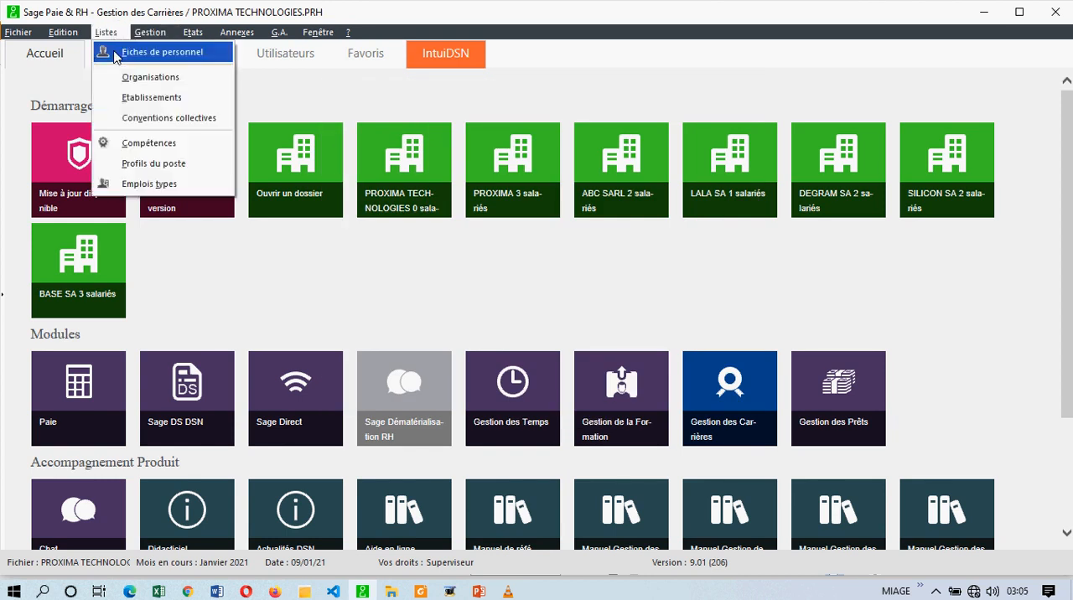
left_click(156, 164)
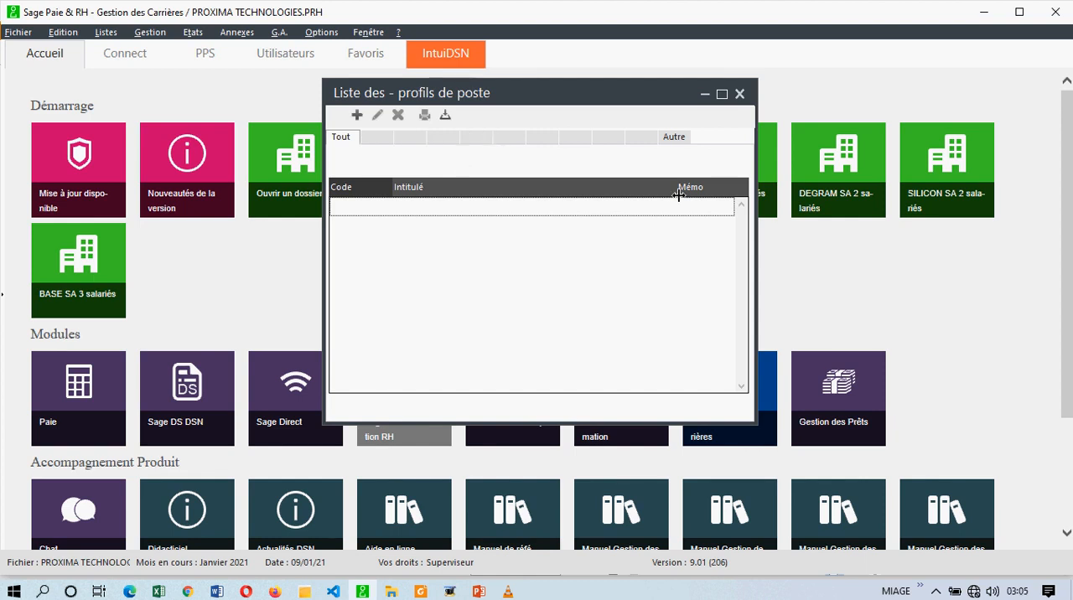
left_click(739, 94)
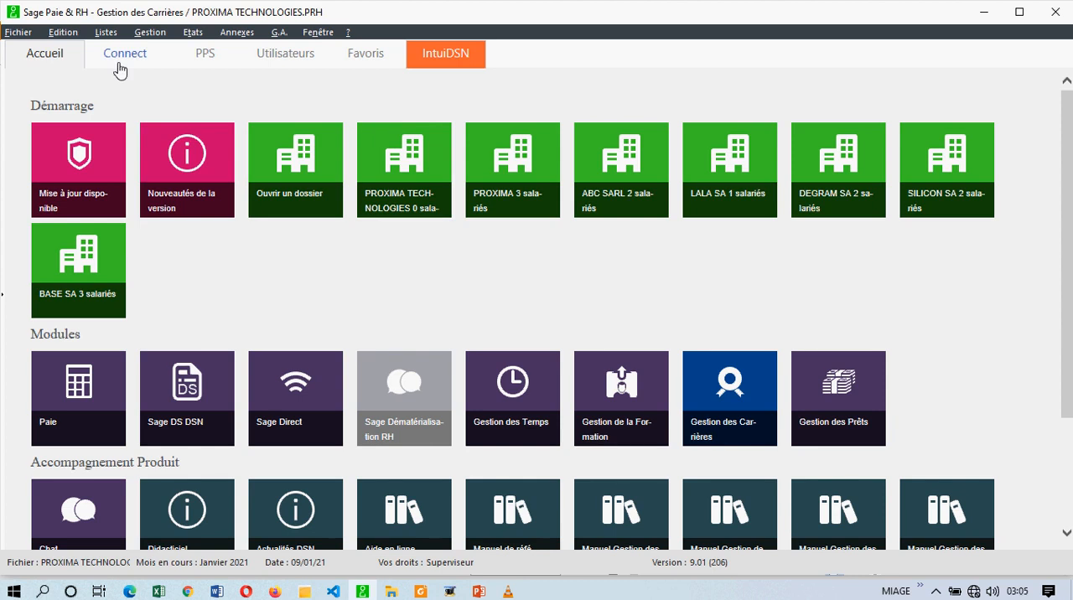
left_click(114, 33)
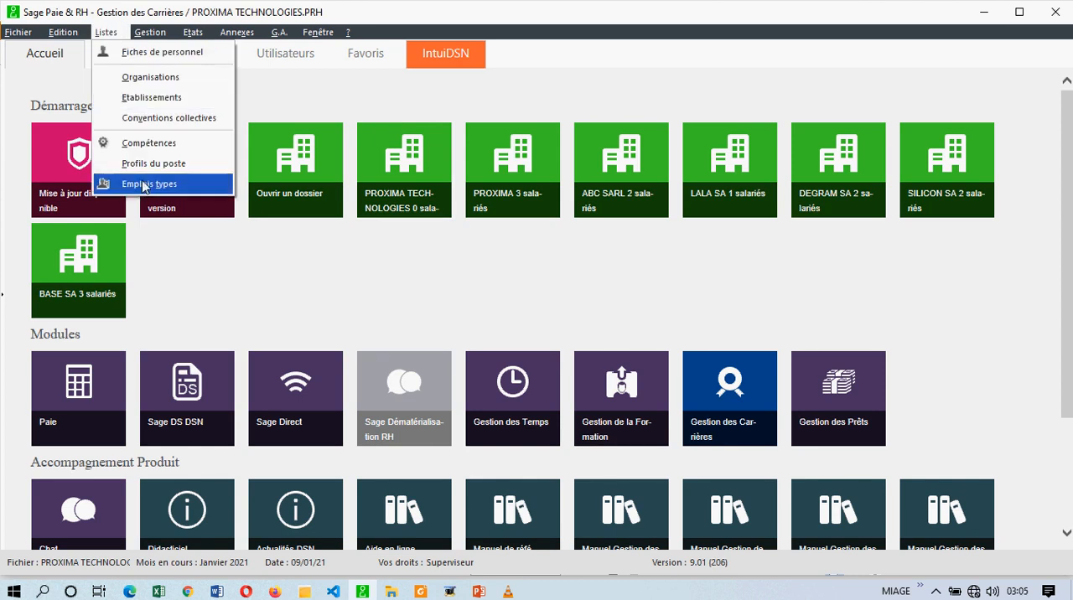
left_click(289, 106)
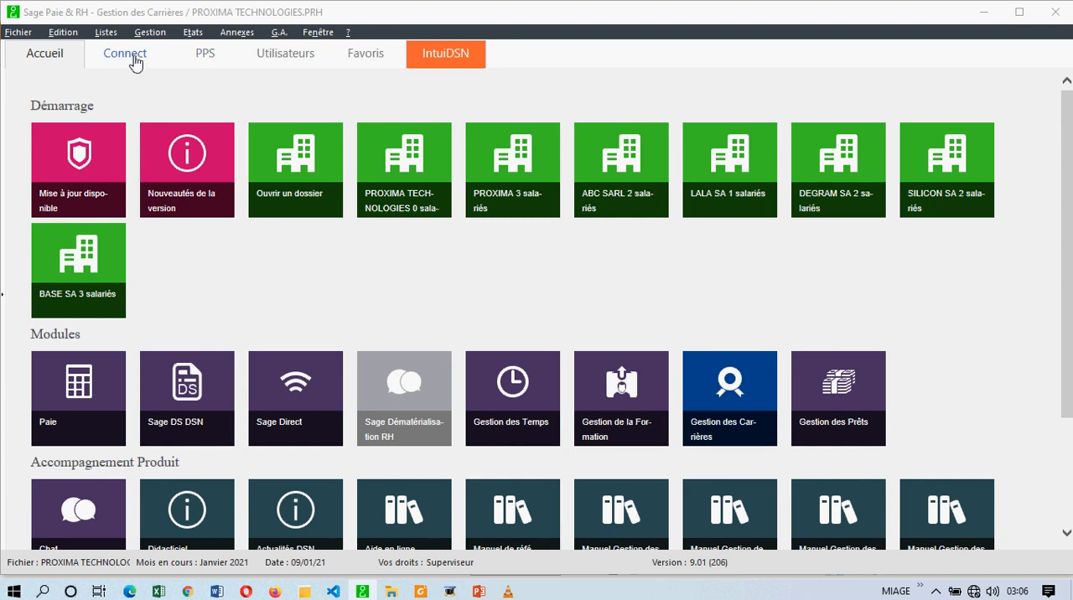
- Open the parameters holding the memo codes for profils du poste and enter ING as the first code
left_click(19, 32)
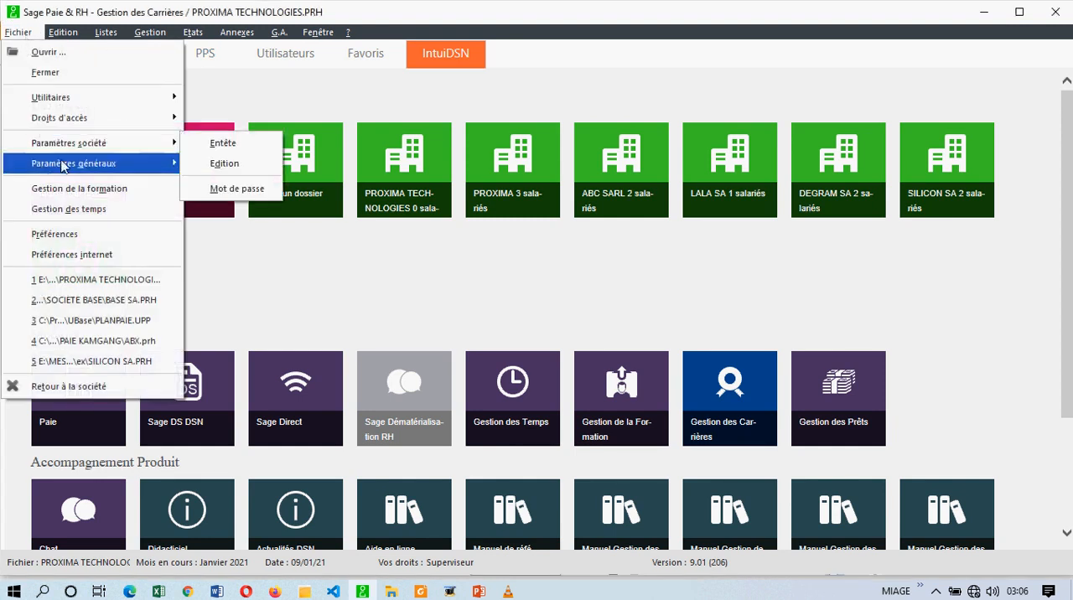
mouse_move(65, 164)
left_click(250, 167)
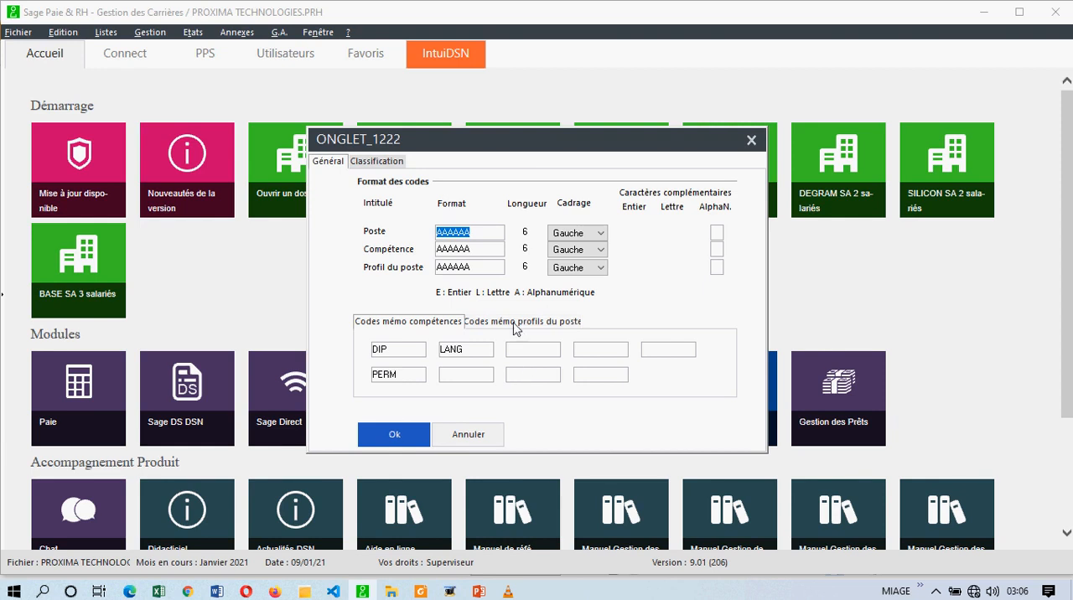
left_click(518, 326)
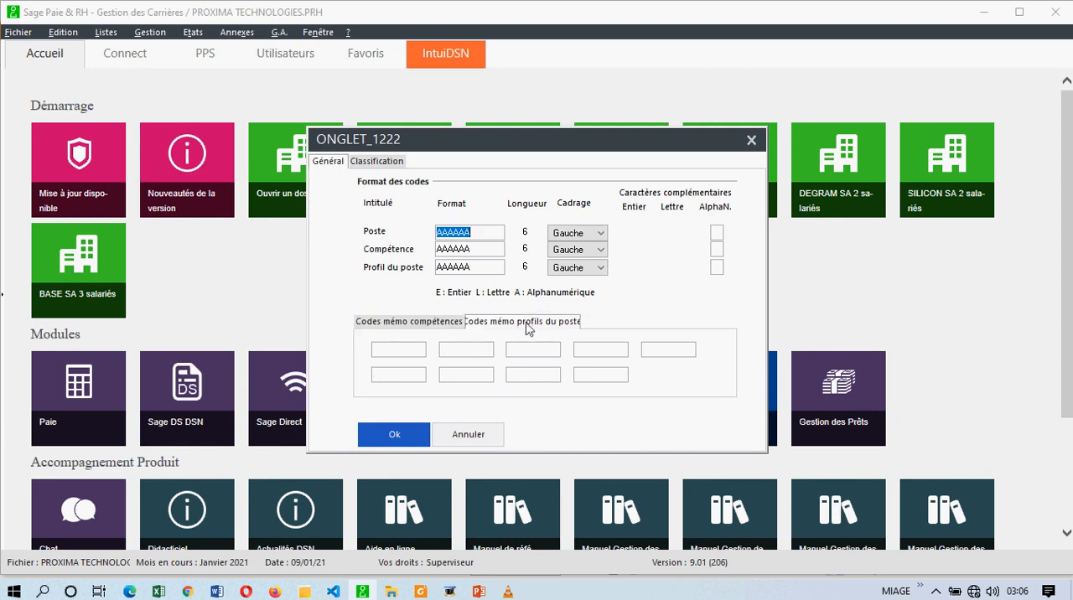
left_click(410, 355)
type("ING")
left_click(466, 350)
type("DR")
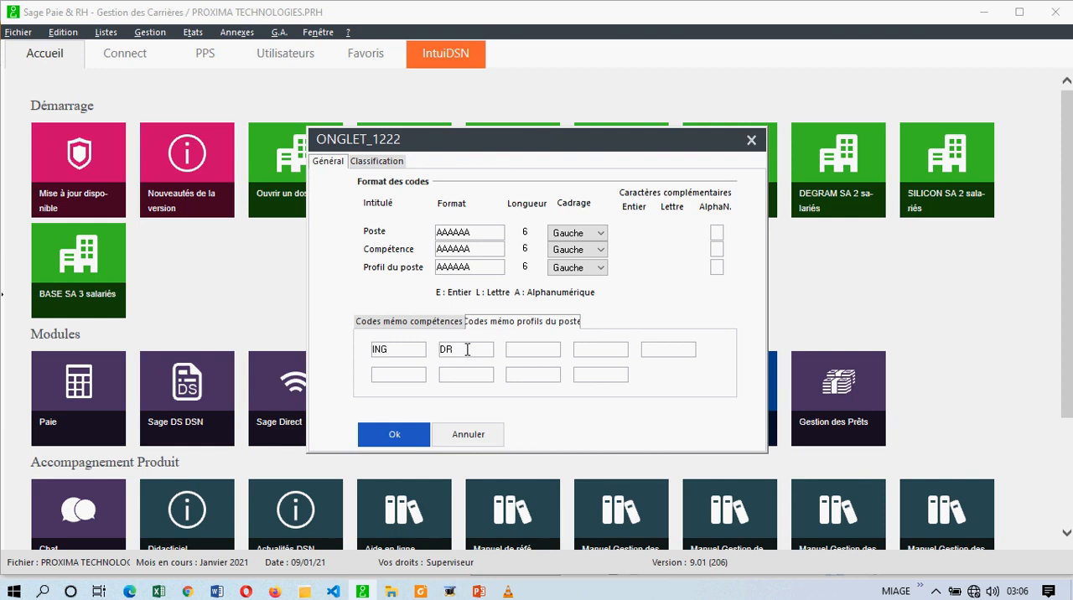
key("BackSpace")
key("BackSpace")
left_click_drag(391, 352, 370, 353)
- Enter AGM as the second memo code for profils du poste and save the parameters
left_click(472, 353)
type("AGM")
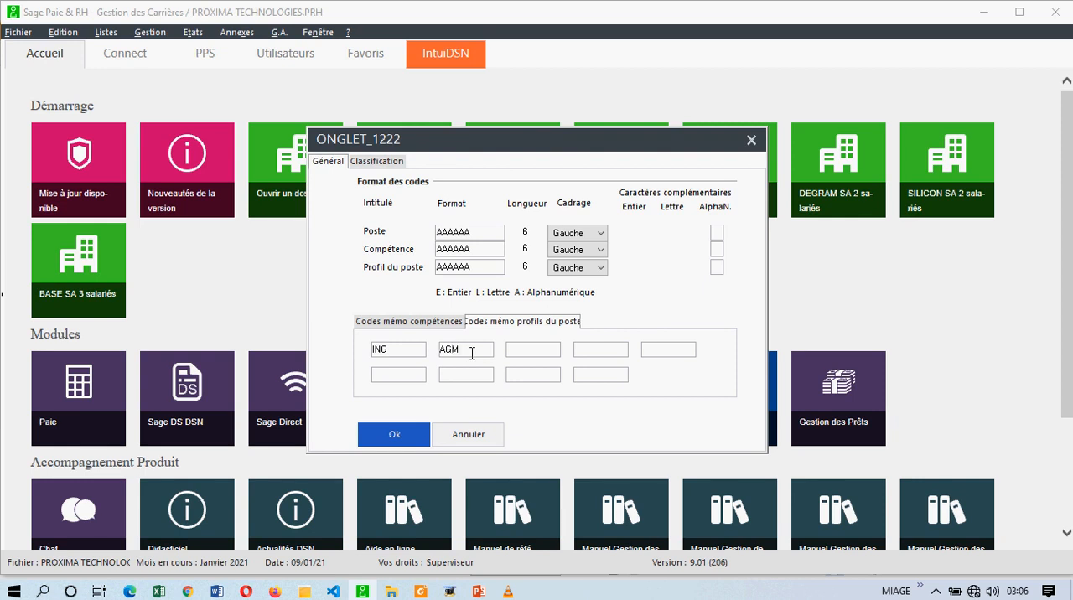
left_click(394, 436)
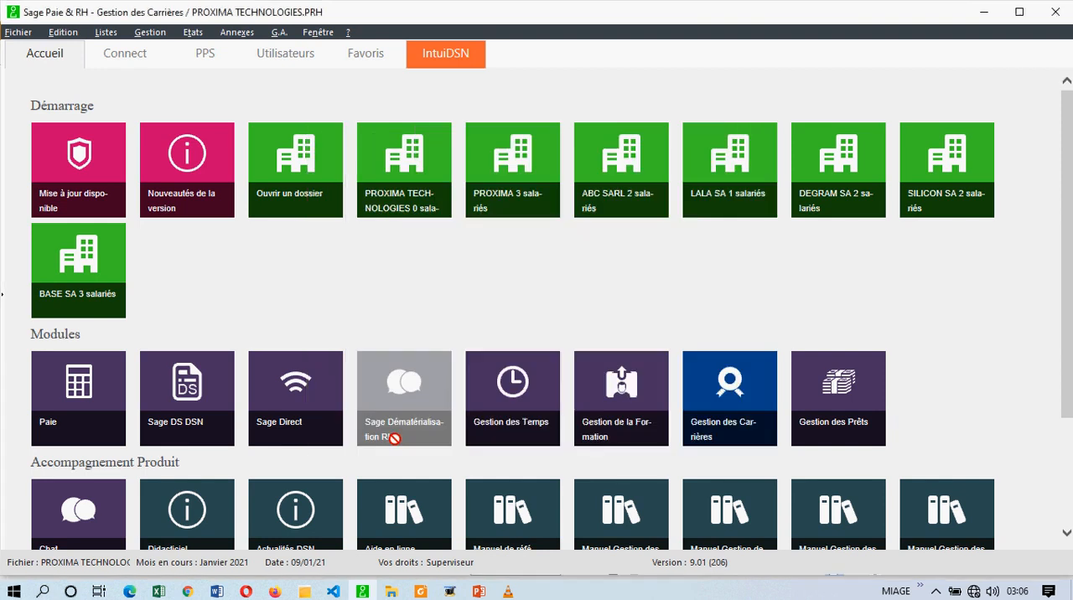
- Open the list of profils de poste, check the AGM category, and display the ING category
left_click(106, 33)
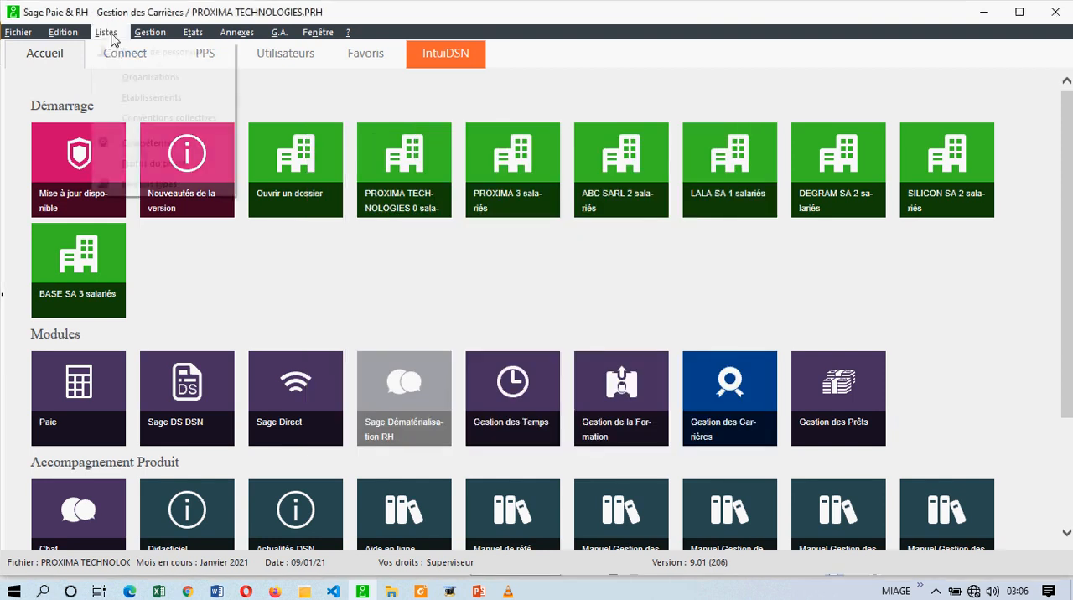
left_click(146, 164)
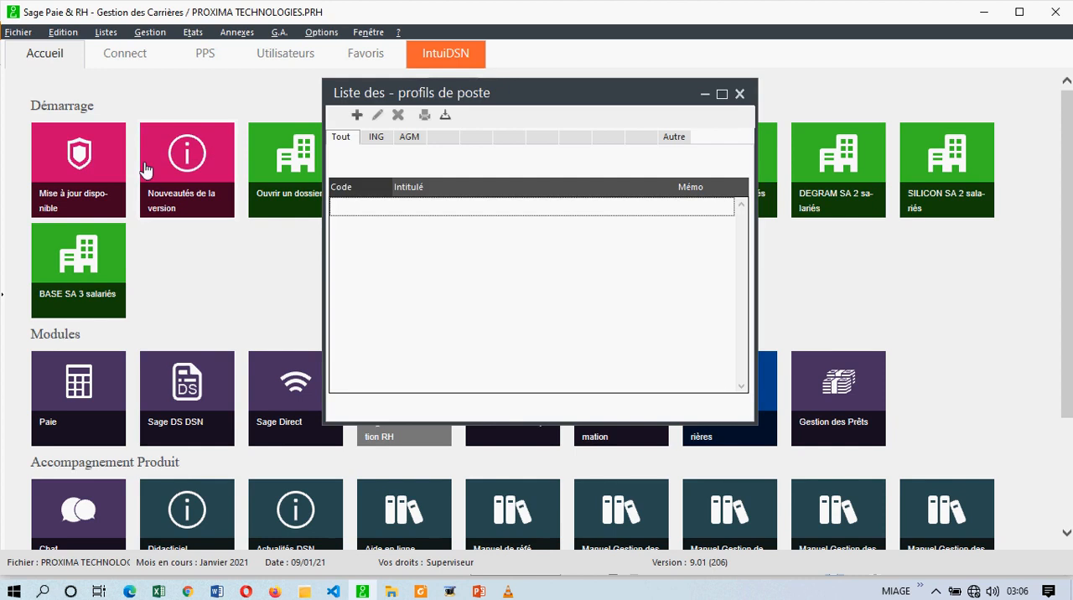
left_click(377, 139)
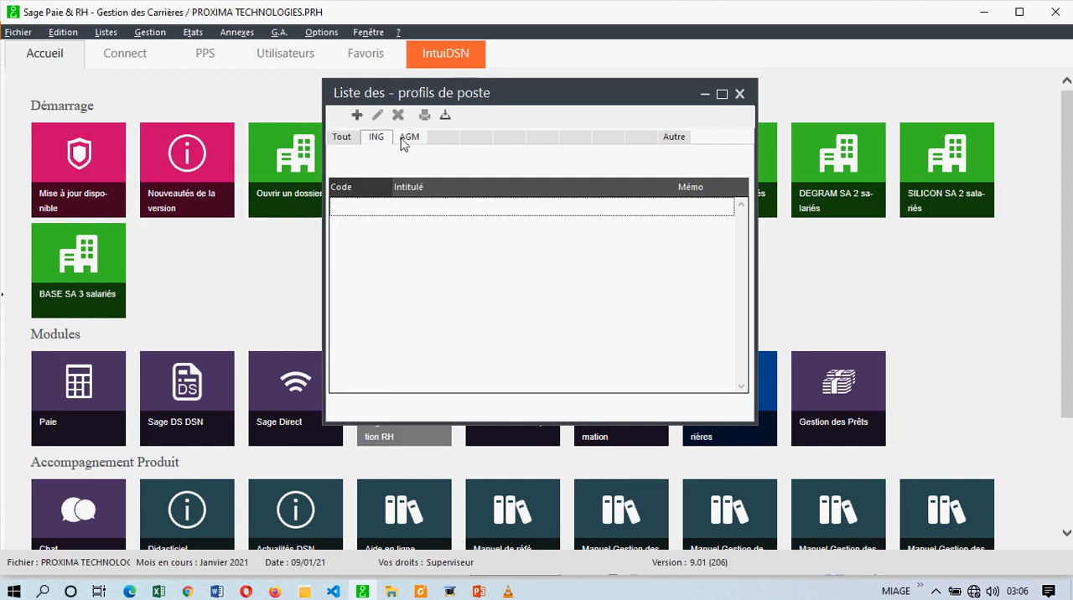
left_click(408, 140)
left_click(382, 141)
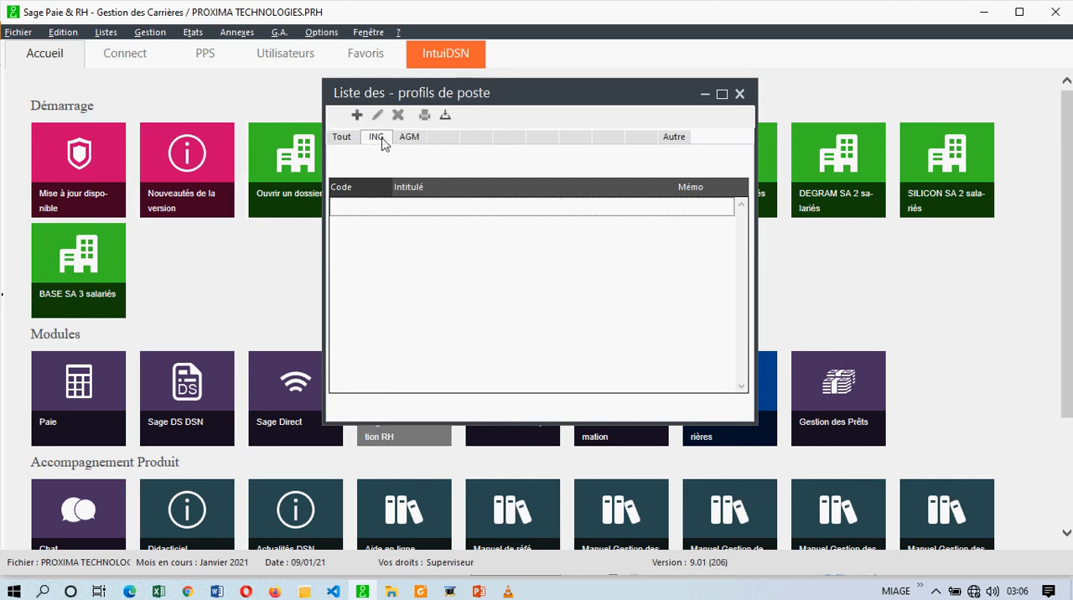
left_click(357, 116)
left_click(486, 209)
- Create profil de poste 01 with memo code ING and title INGENIEUR EN GENIE LOGICIEL, and save it
left_click(358, 116)
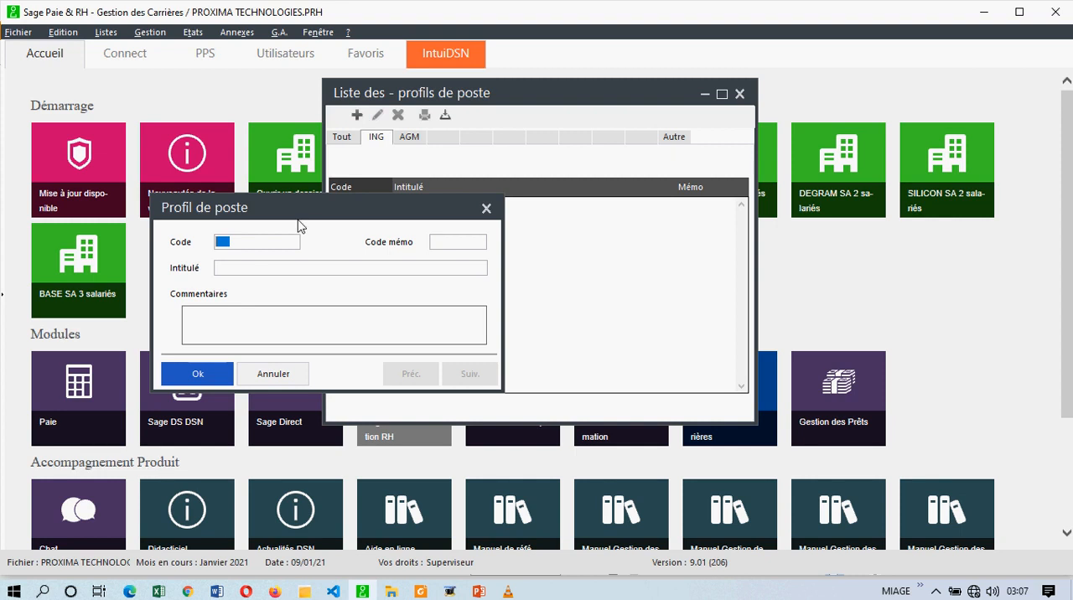
type("01")
type("ING")
left_click(305, 268)
type("INGENIEUR EN ")
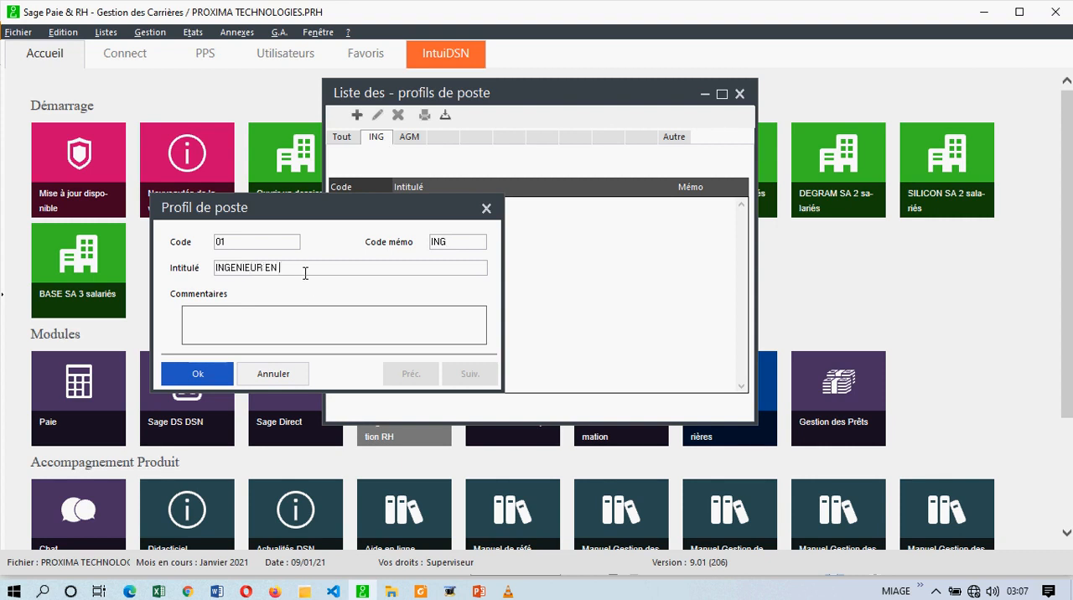
type("GENIE LOGICIEL")
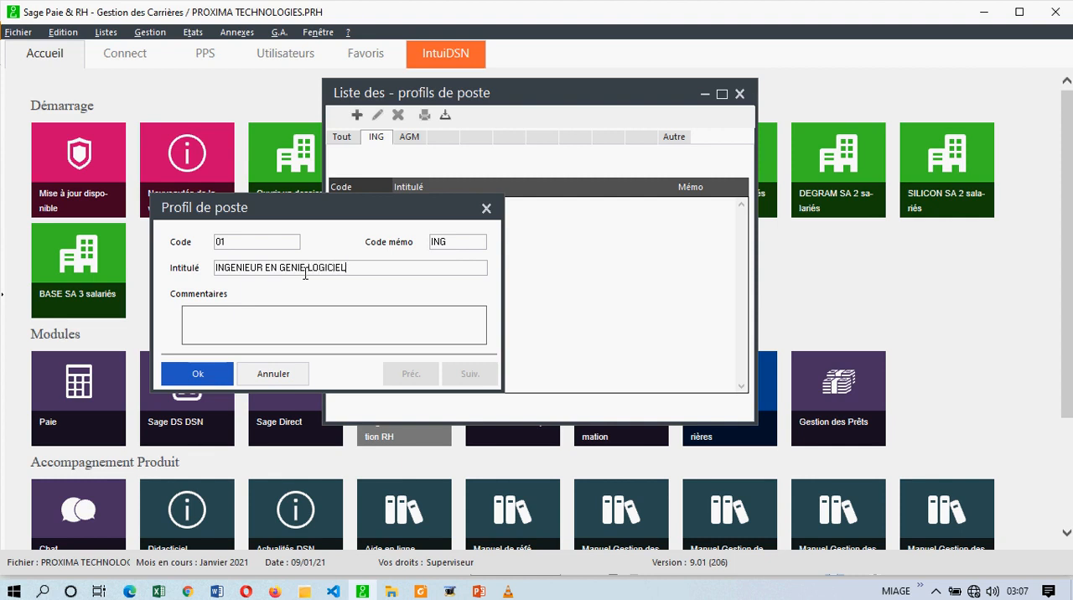
left_click(207, 369)
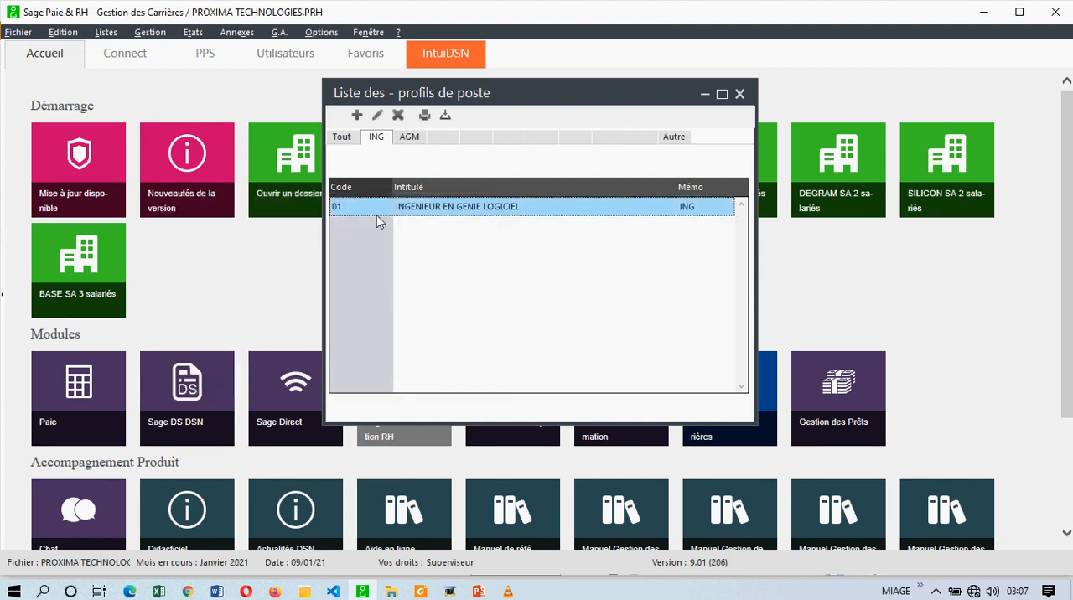
- Create profil de poste 02 with memo code AGM and title COMPTABLE, check it in the AGM category, and close the list
left_click(356, 116)
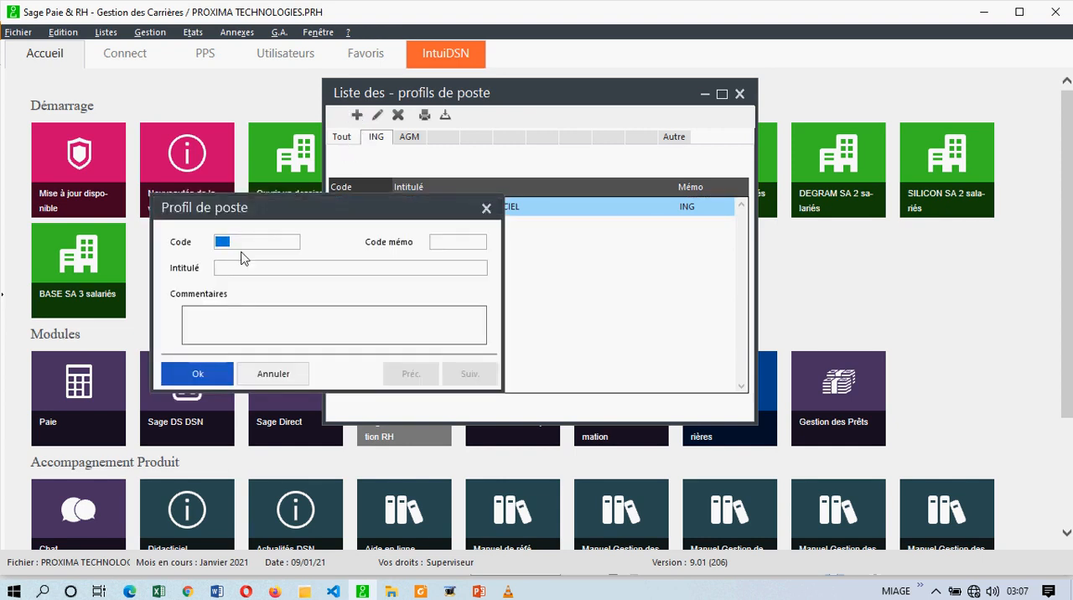
left_click_drag(266, 215, 339, 311)
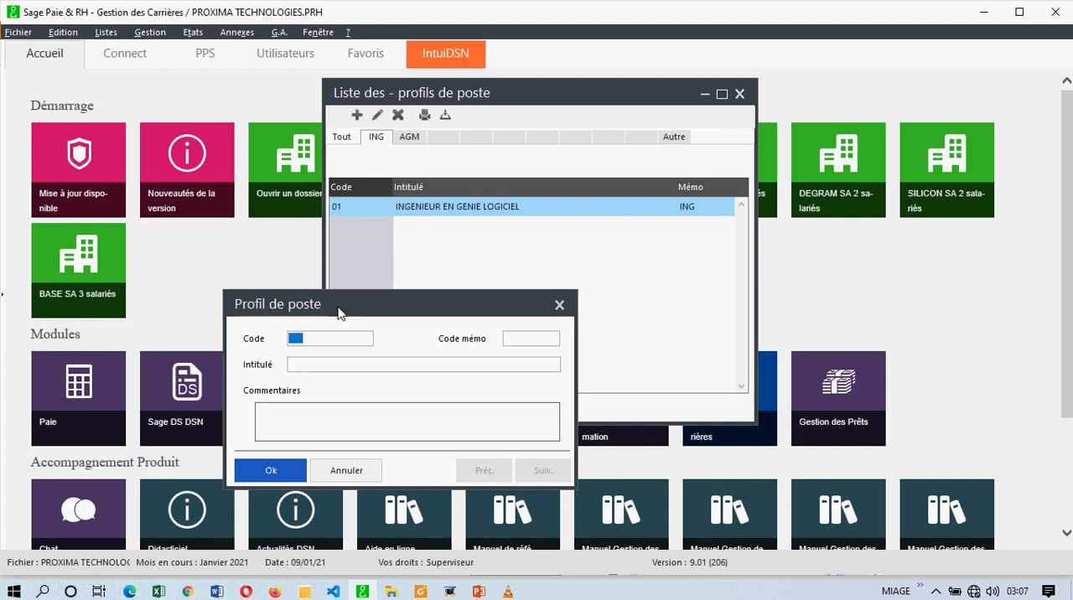
type("02")
key("Tab")
type("AGM")
type("COMPTABLE")
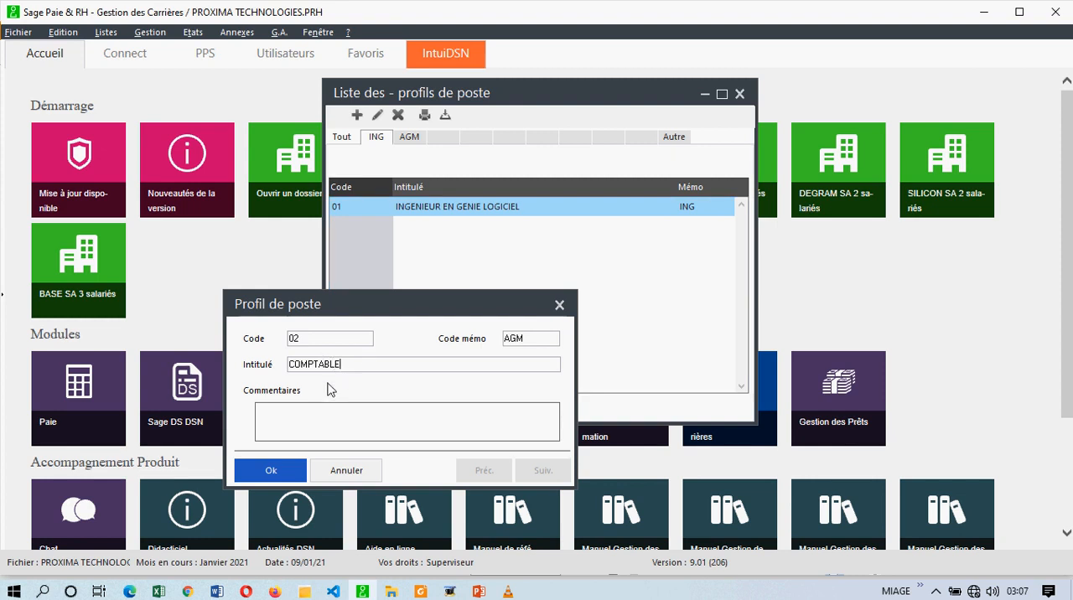
left_click(275, 469)
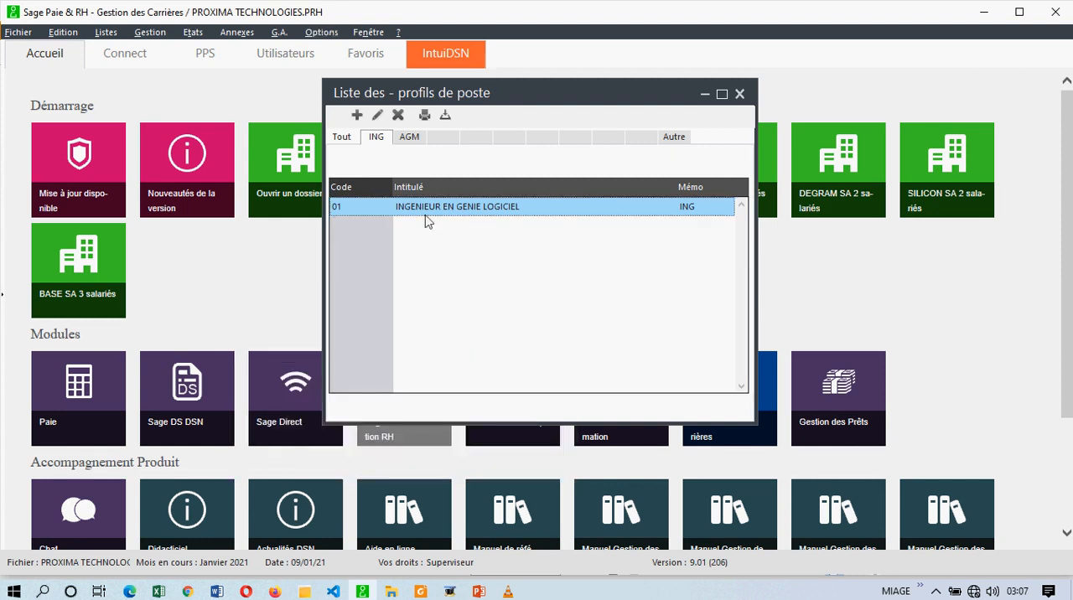
left_click(410, 142)
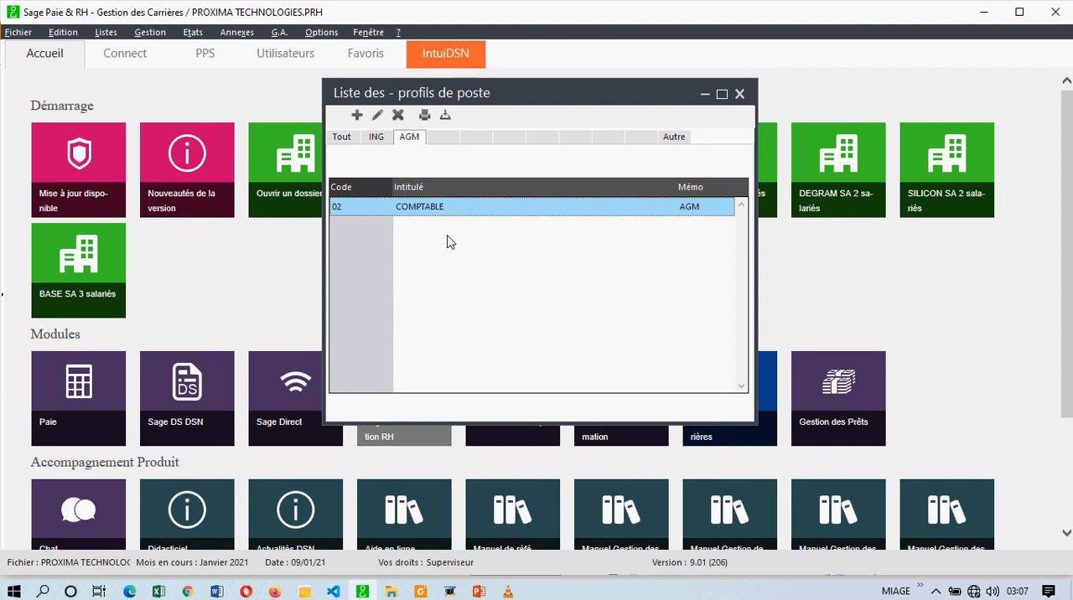
left_click(740, 96)
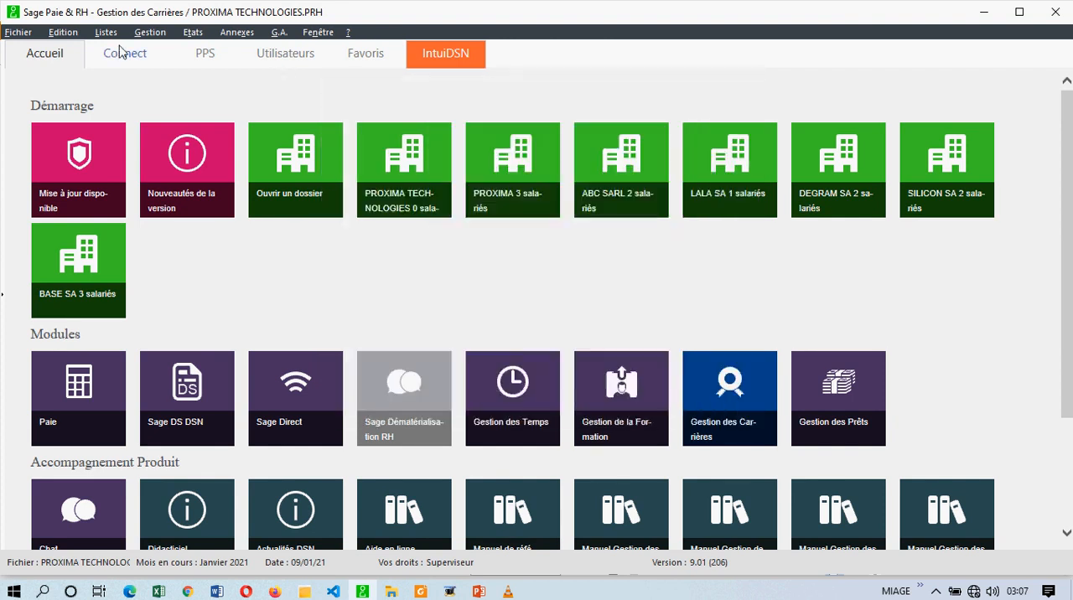
- Start a new emploi type from the list of emplois type, with code 01 and title DEVELOPPEUR LOGICIEL
left_click(105, 33)
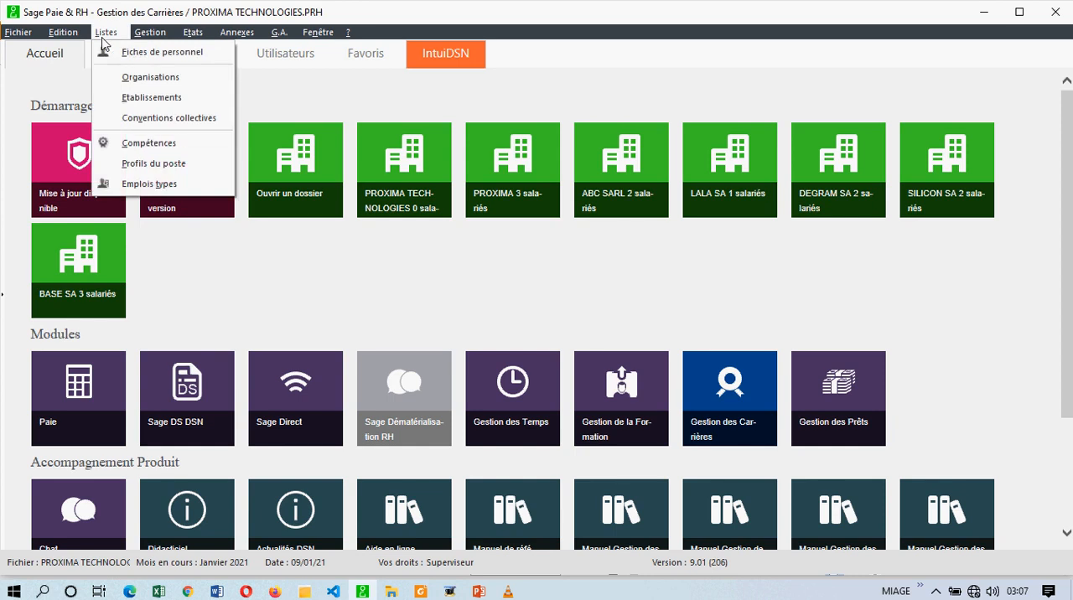
left_click(149, 184)
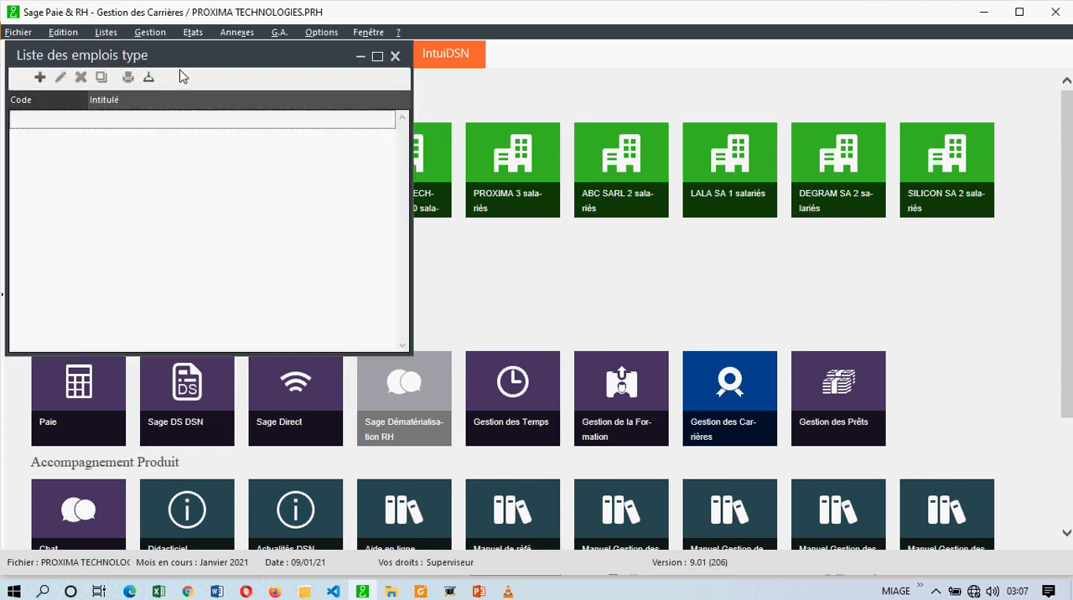
left_click_drag(207, 59, 394, 145)
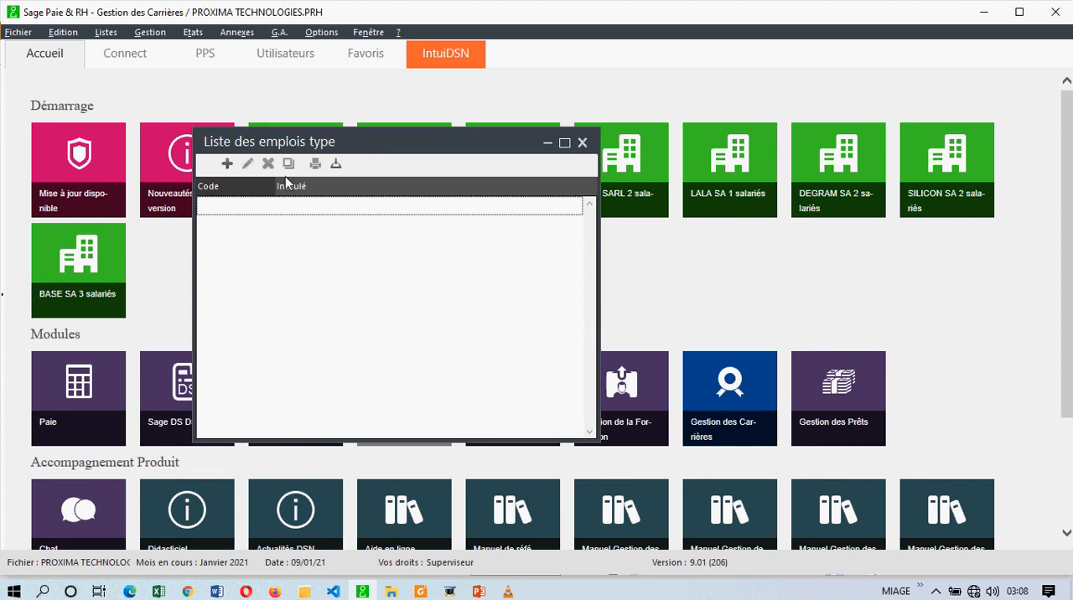
left_click(227, 165)
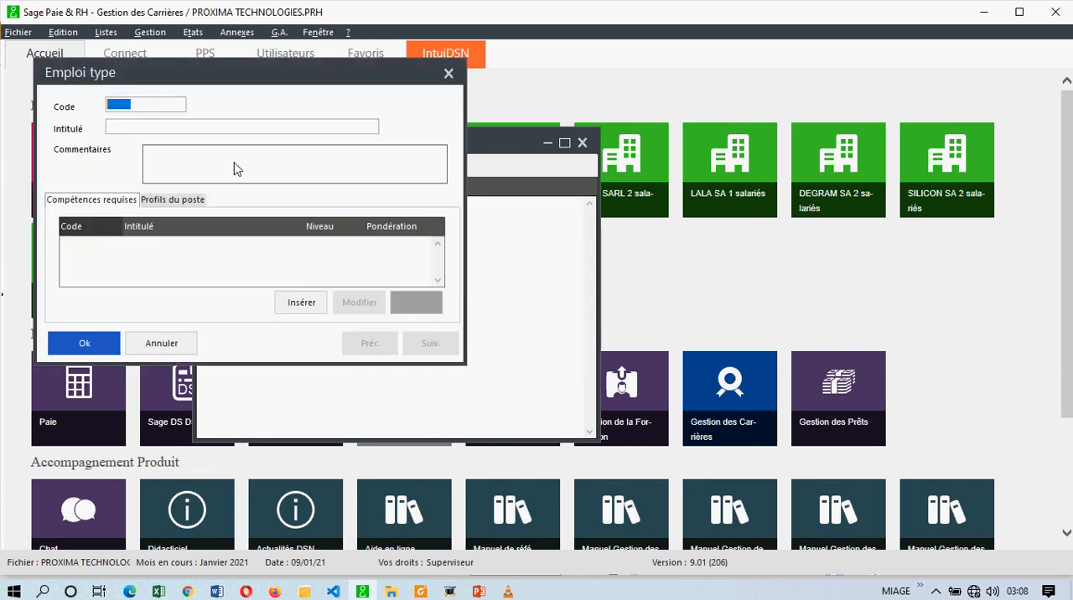
left_click_drag(239, 83, 460, 208)
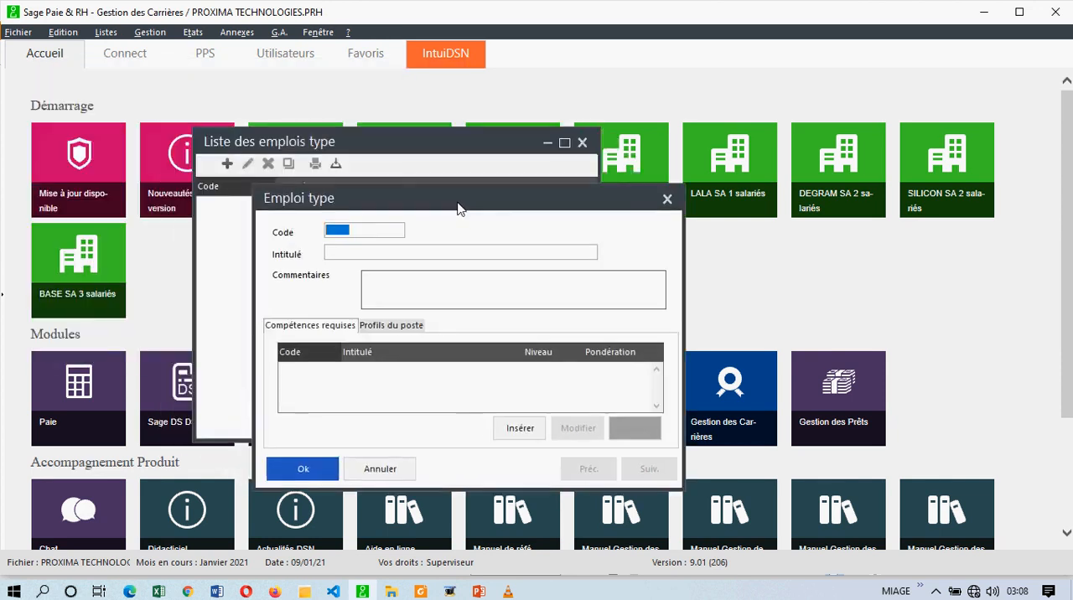
type("01")
key("Tab")
type("DEVELOPPEUR")
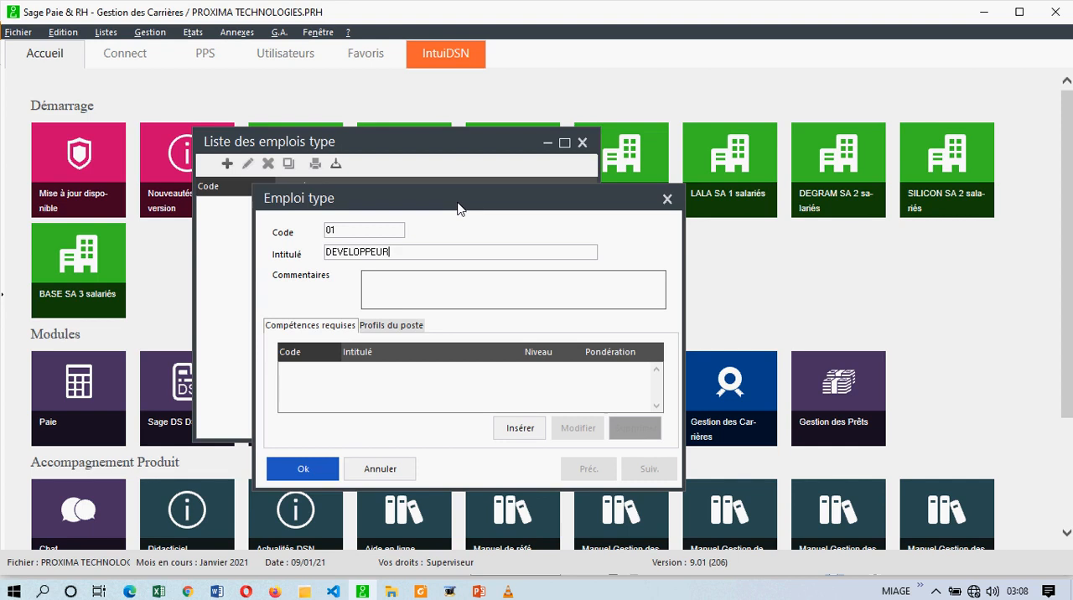
type(" LOGICIEL")
- Insert the DIP compétence MAITRISE EN INFORMATIQUE APPLIQUEE as a required compétence of the emploi type
left_click(520, 428)
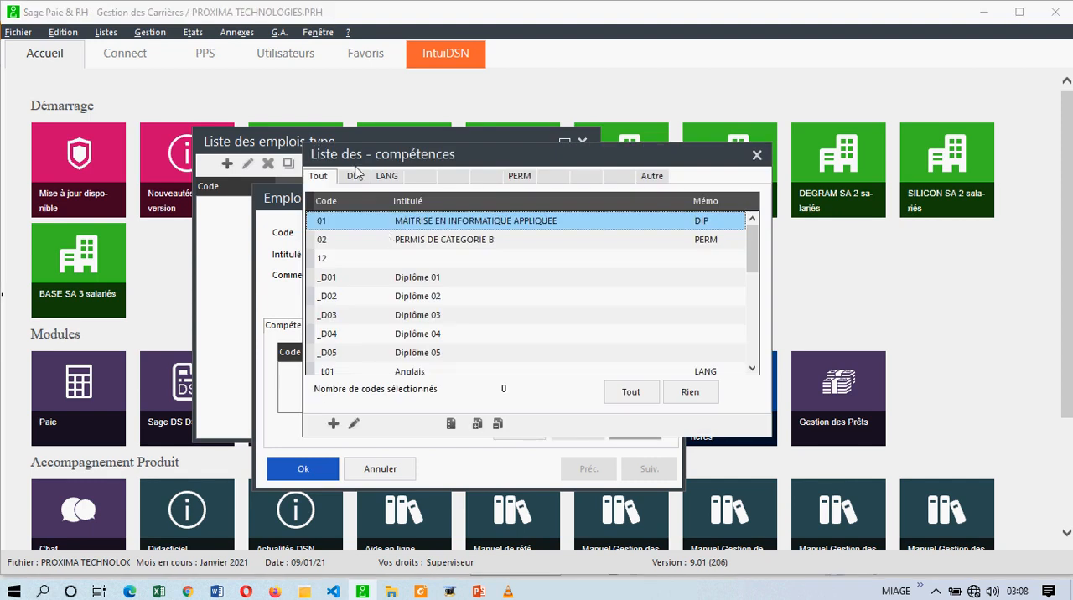
left_click(354, 174)
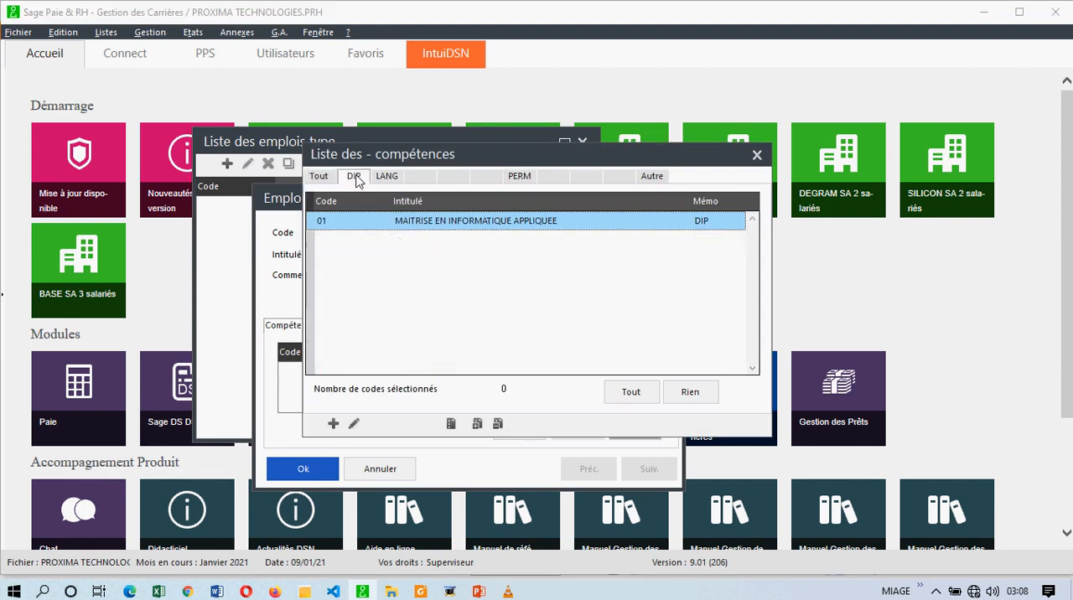
double_click(468, 225)
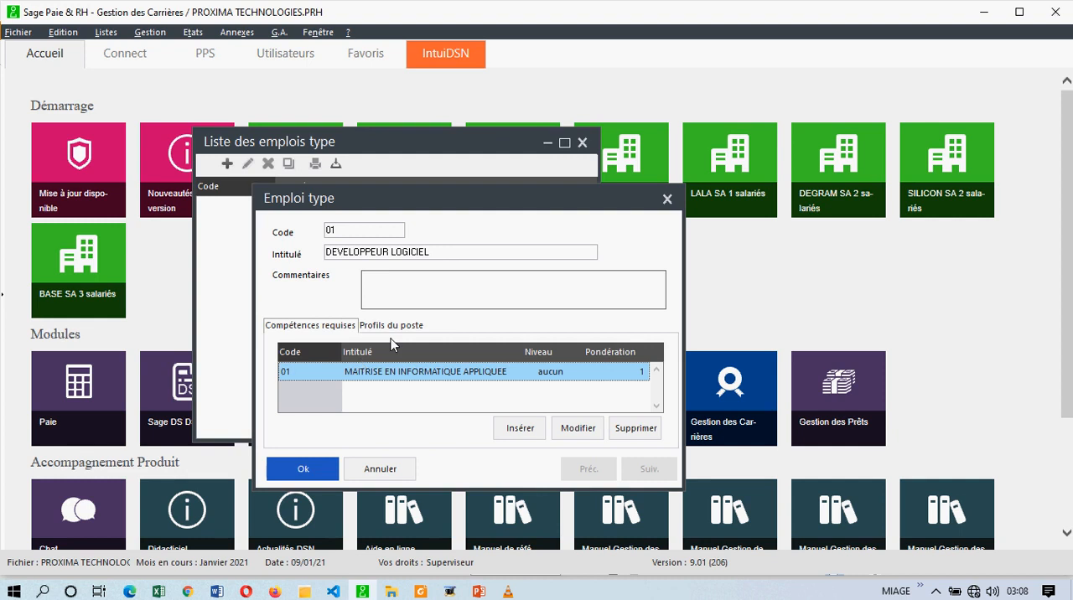
- Insert the LANG compétence Anglais as a second required compétence of the emploi type
left_click(503, 429)
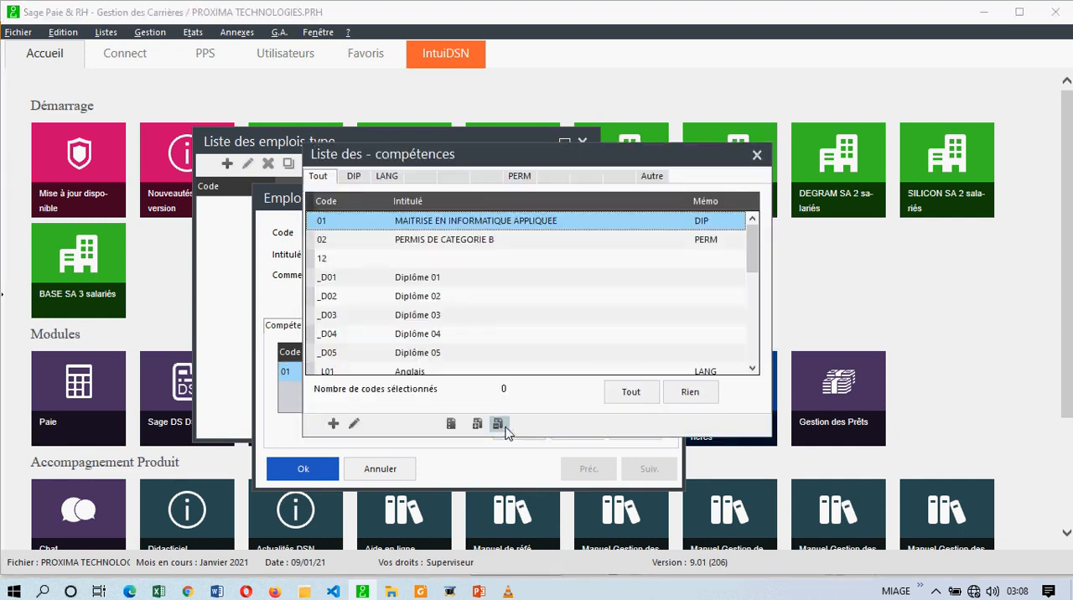
left_click(386, 178)
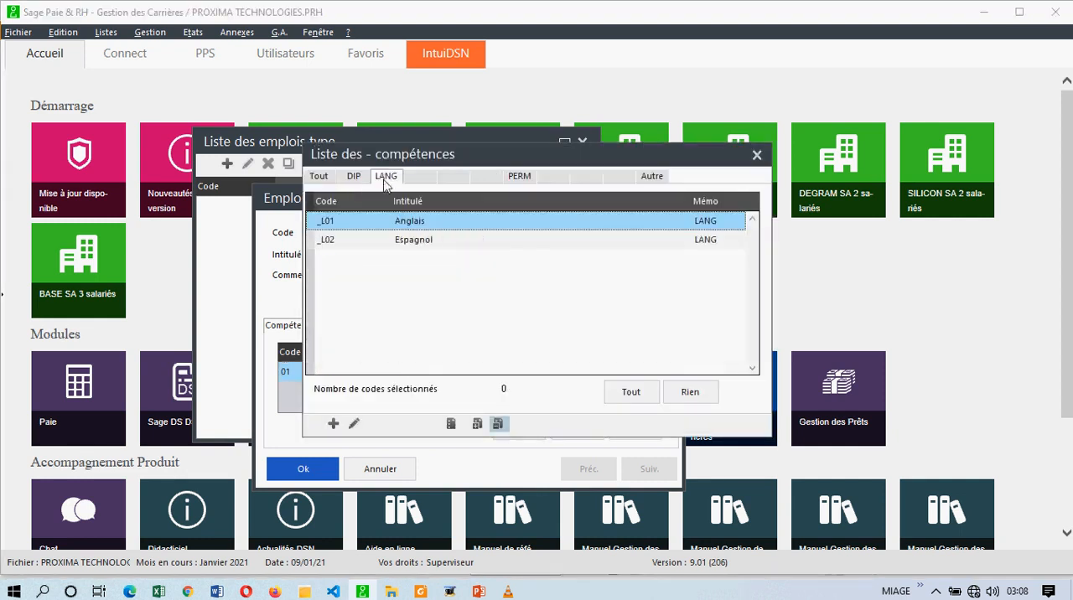
double_click(397, 222)
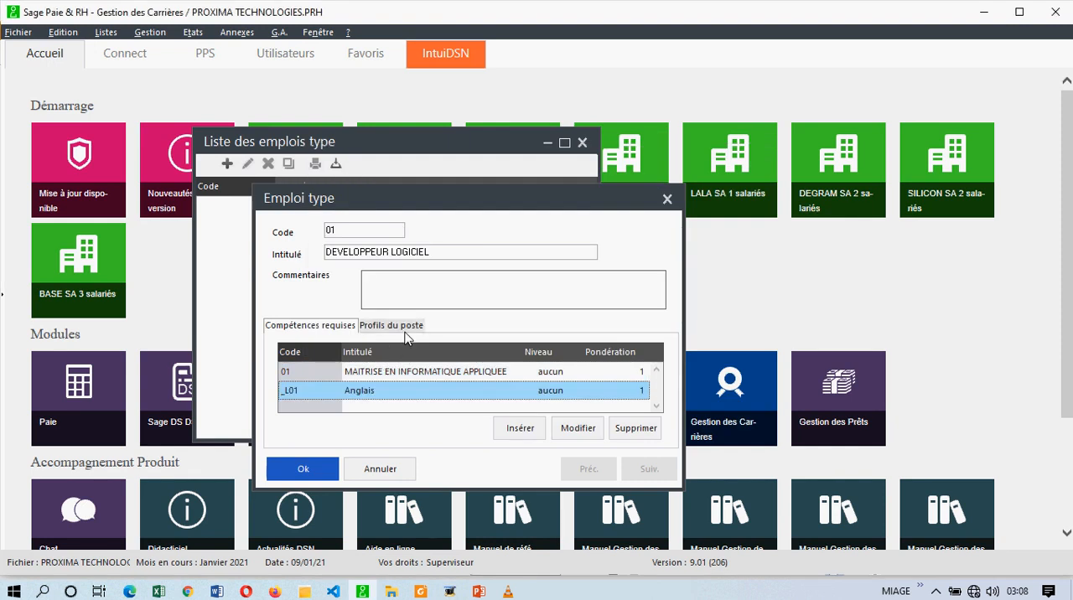
- Add the profil de poste INGENIEUR EN GENIE LOGICIEL to the emploi type and save it
double_click(444, 253)
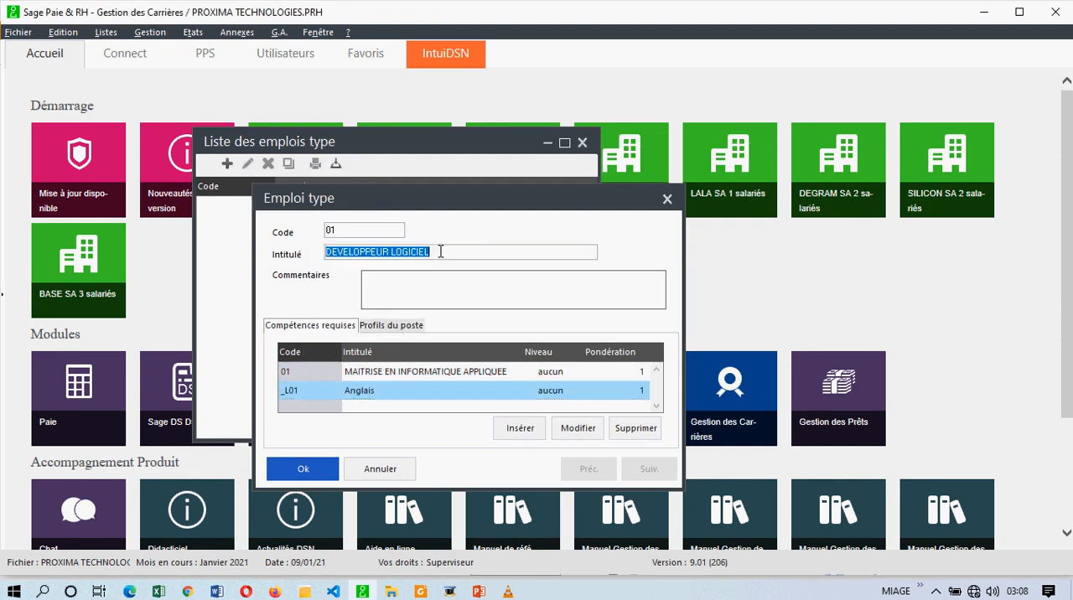
left_click(406, 331)
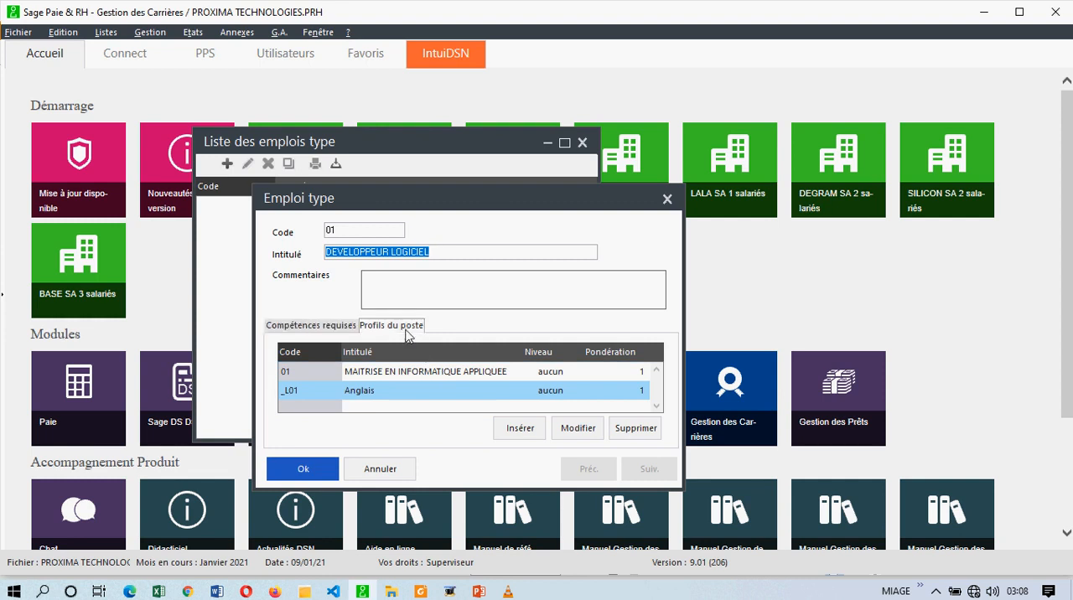
left_click(519, 429)
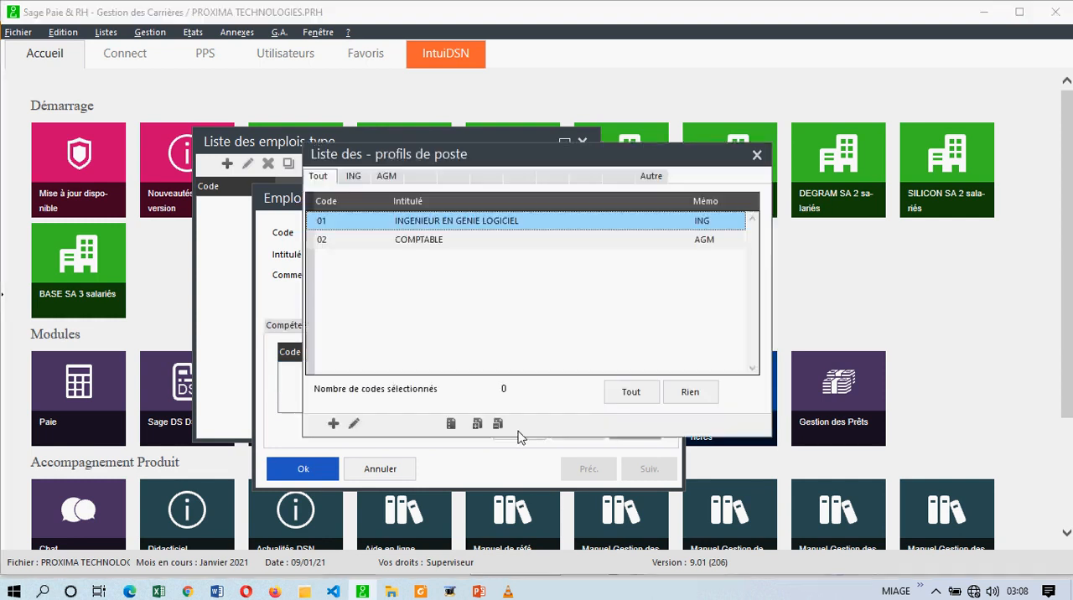
double_click(435, 229)
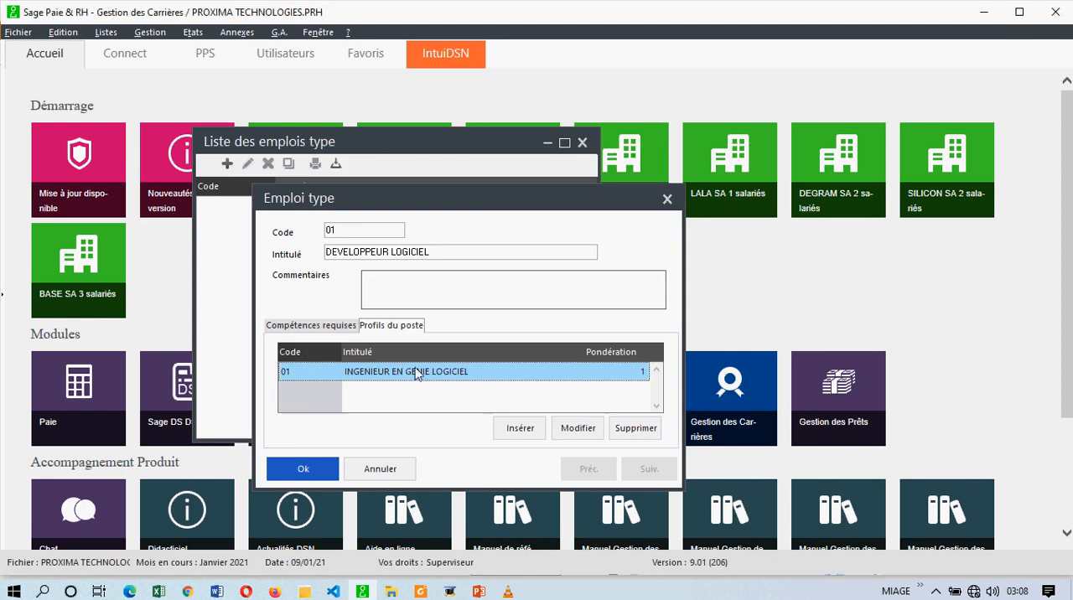
left_click(300, 469)
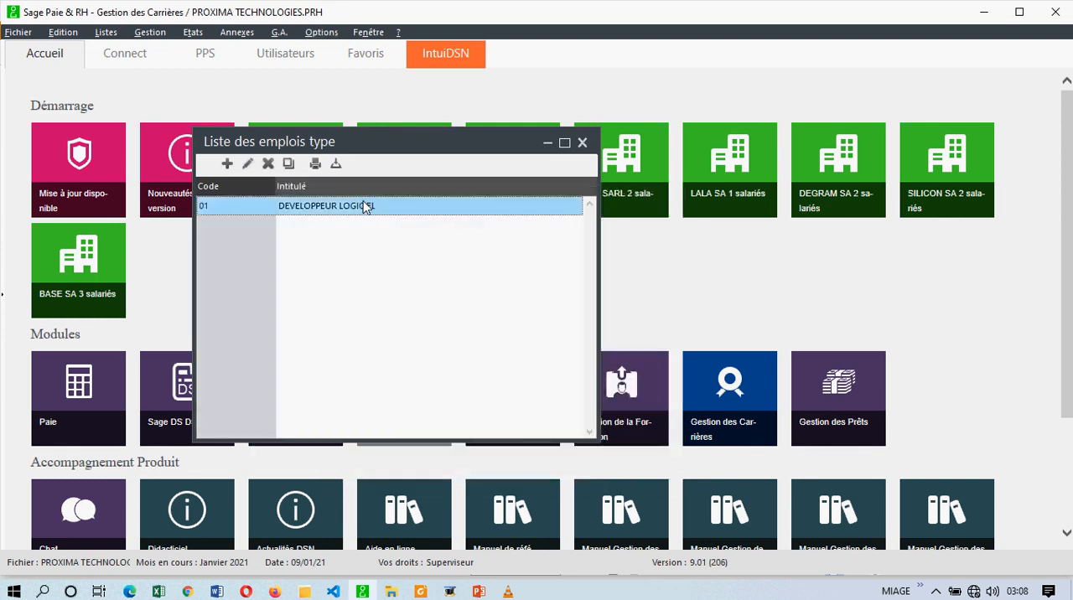
- Reopen the emploi type DEVELOPPEUR LOGICIEL to check its profils du poste, then close the list of emplois type
double_click(365, 207)
left_click(398, 325)
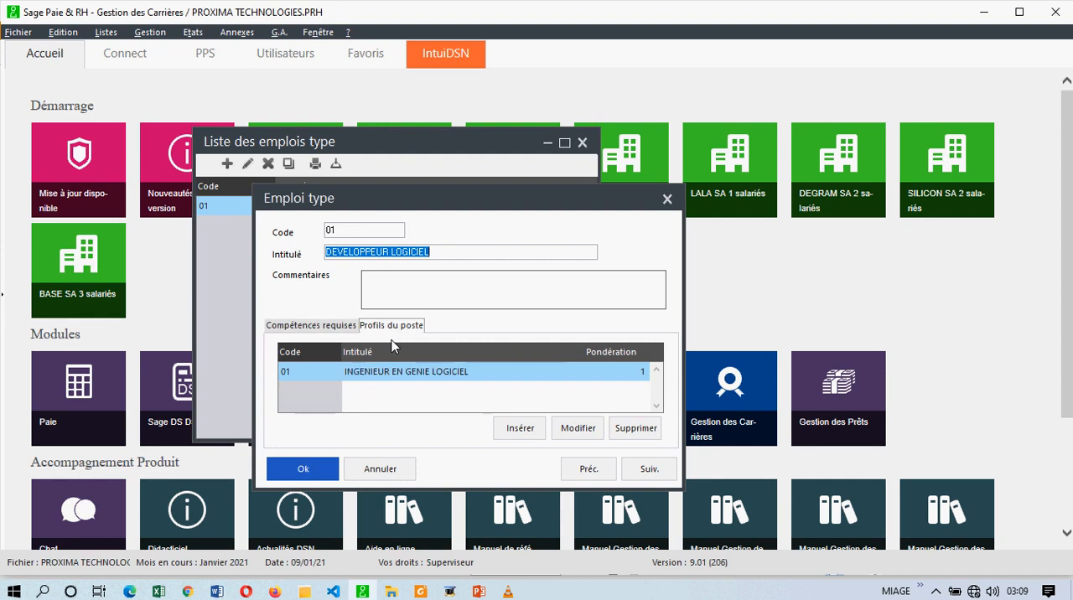
left_click(301, 469)
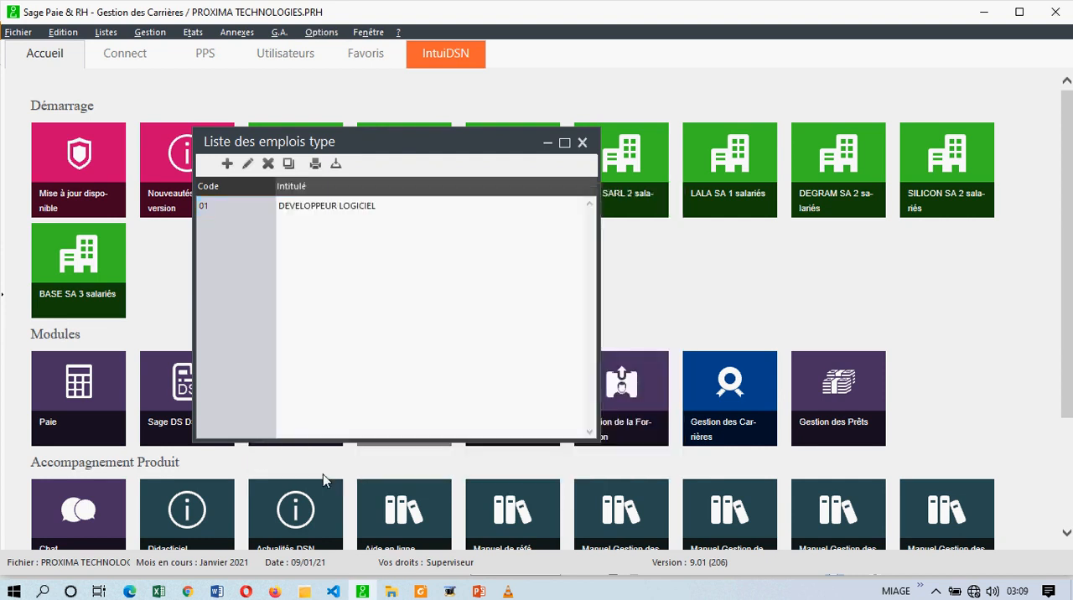
left_click(581, 142)
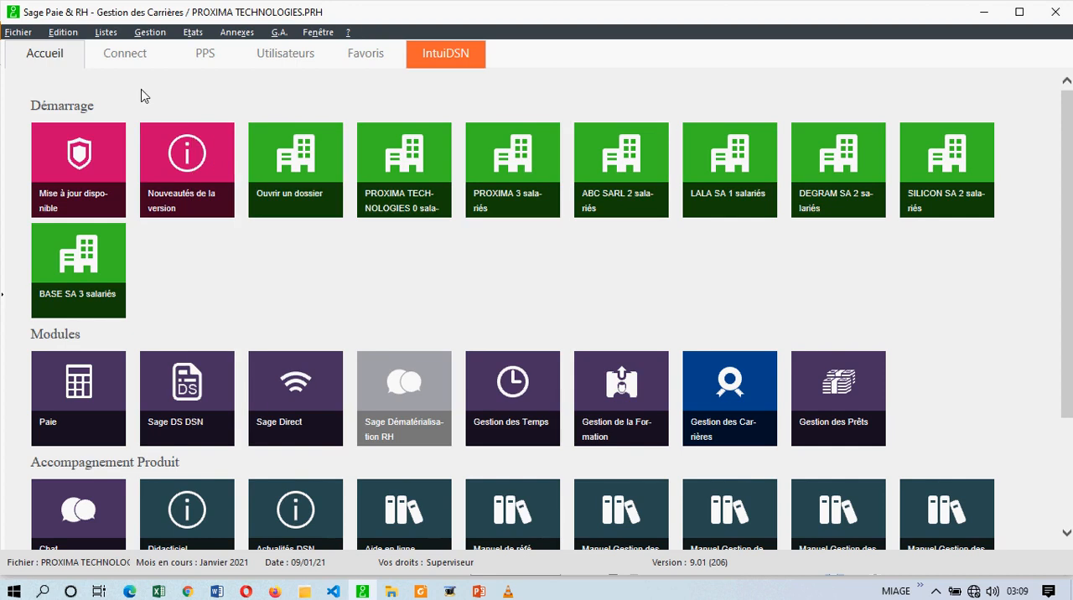
- Start a new poste from the list of postes, with code 01, creation date 09/01/21 and title DEVELOPPEUR LOGICIEL
left_click(108, 34)
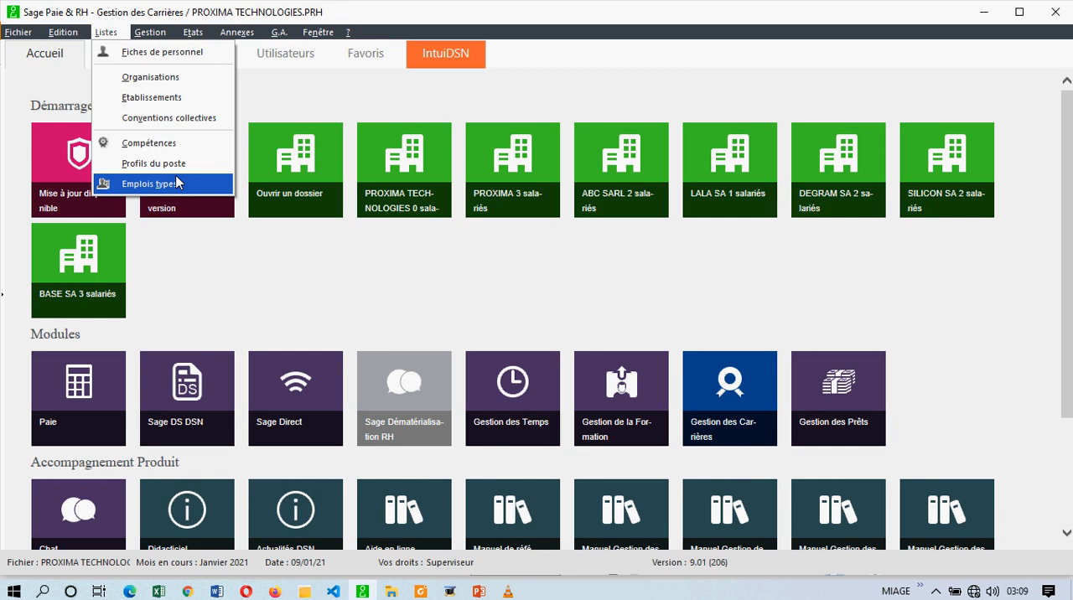
mouse_move(150, 32)
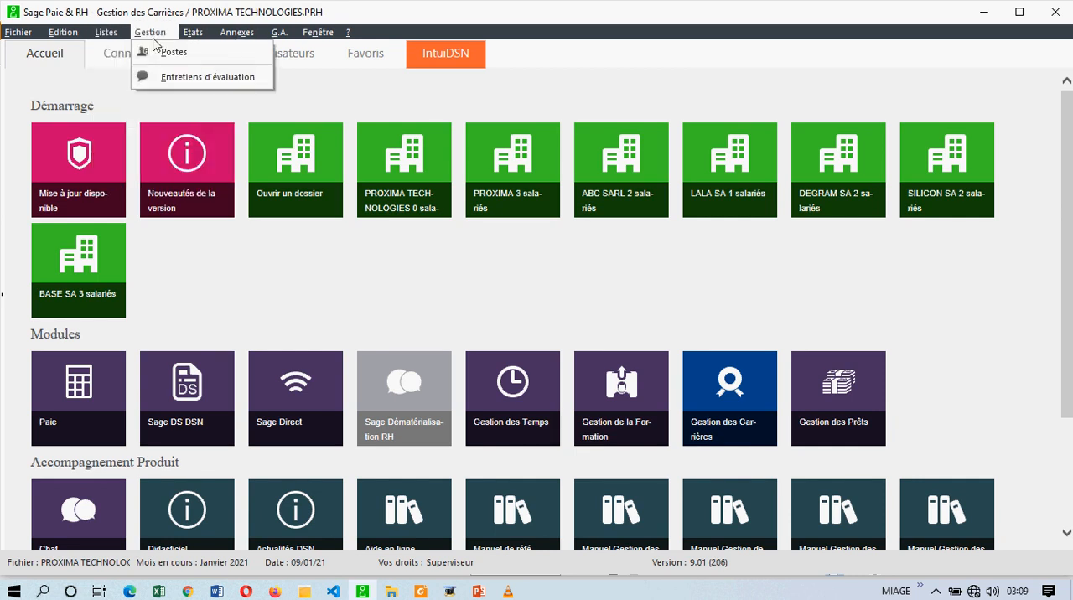
left_click(165, 53)
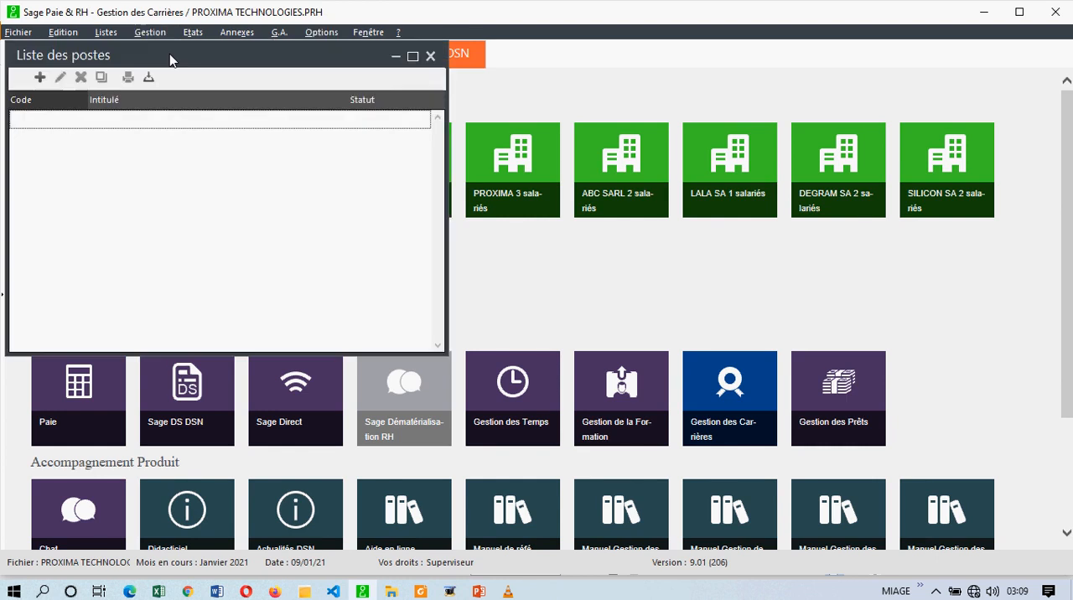
left_click(40, 78)
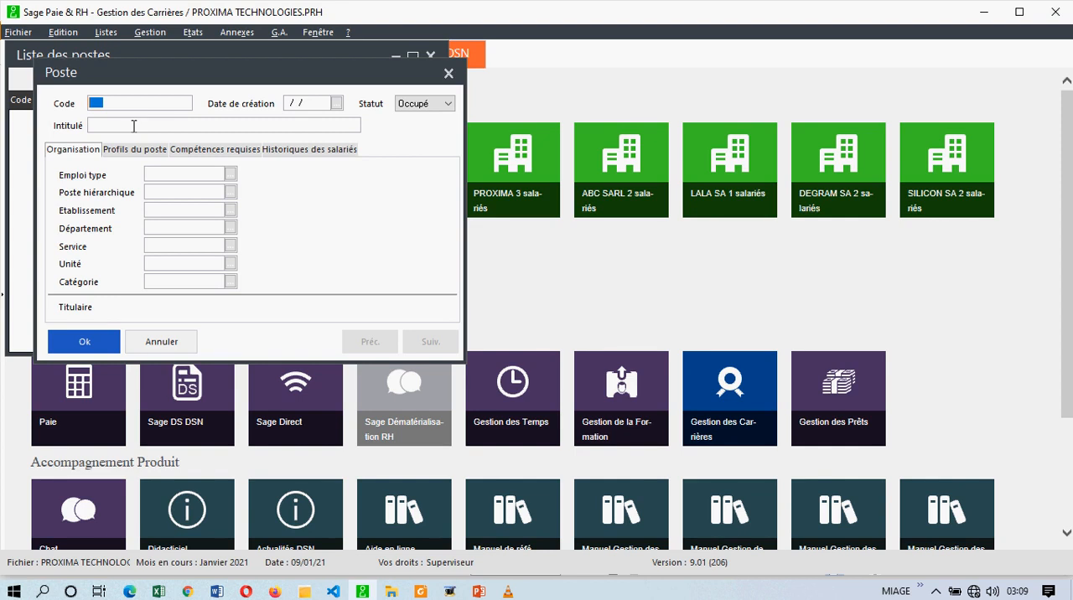
type("01")
key("Tab")
left_click(336, 103)
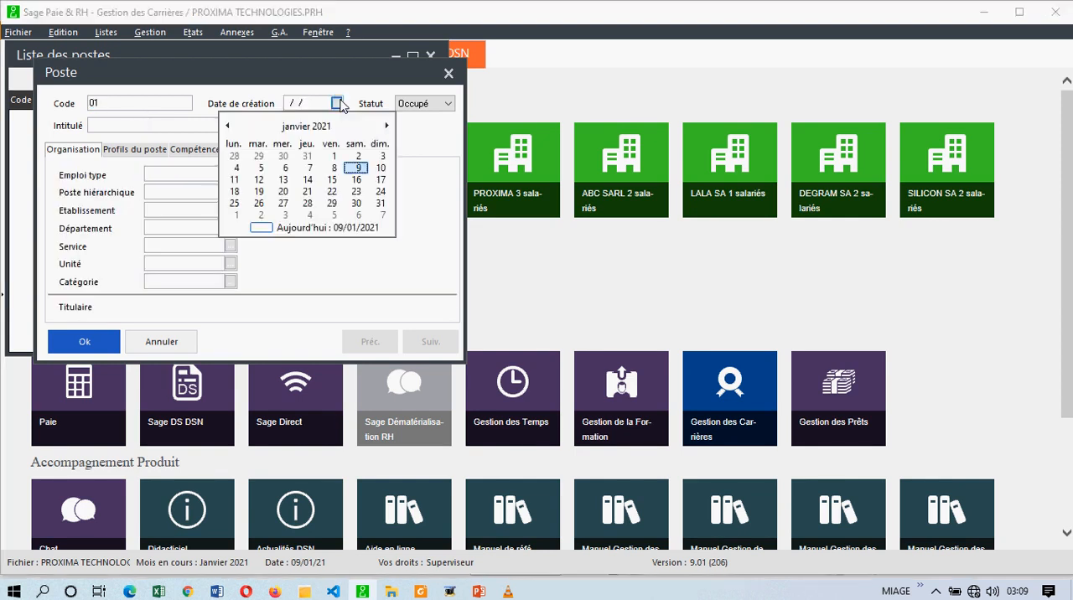
left_click(358, 173)
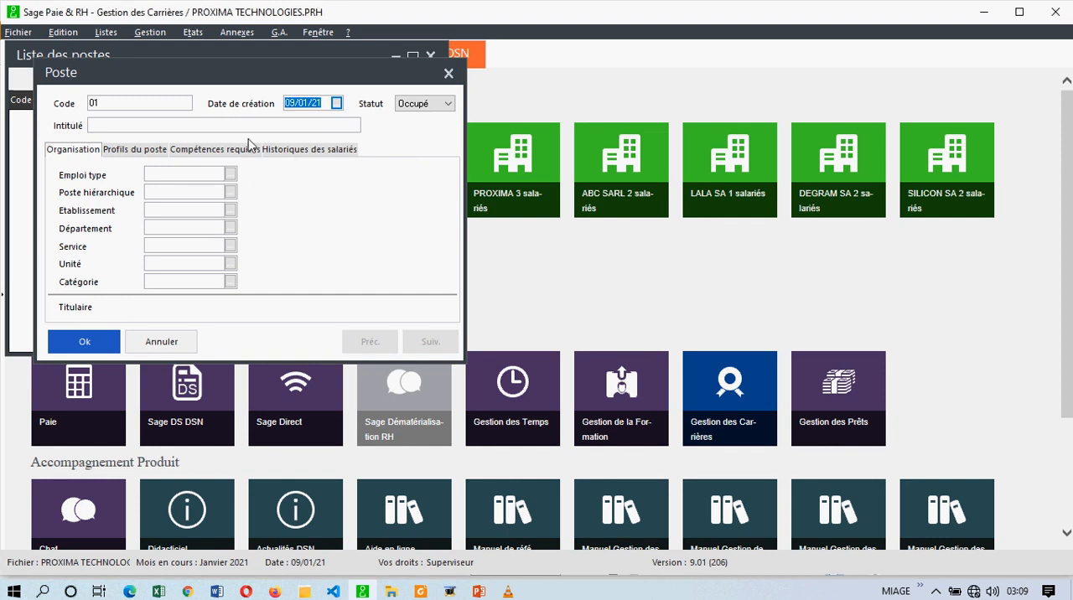
left_click(216, 127)
type("DEVELOPPEUR L")
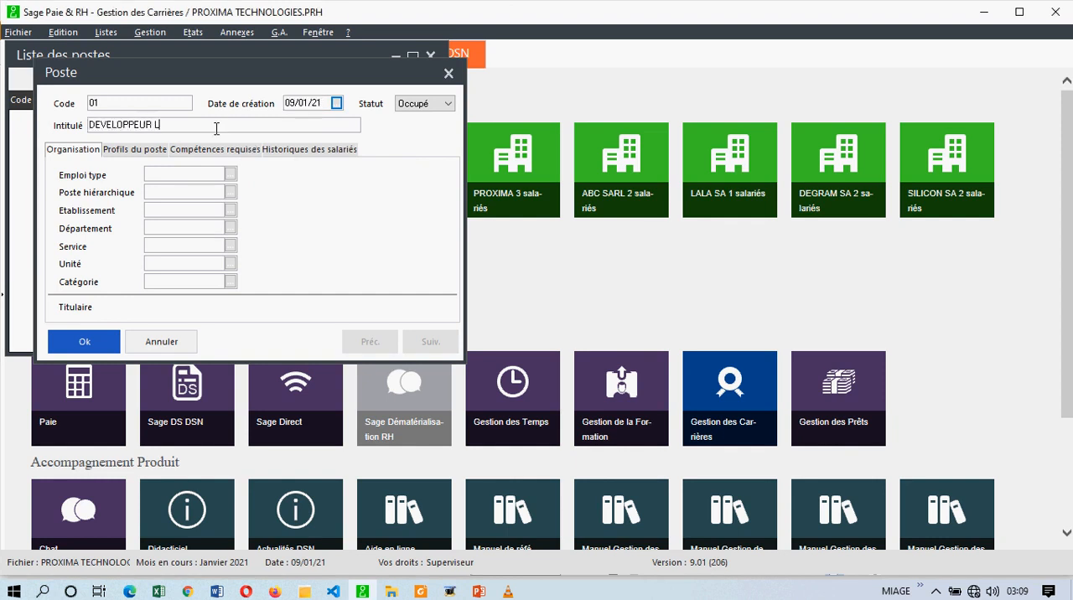
type("OGICIEL")
- Assign the emploi type 01 DEVELOPPEUR LOGICIEL to the poste
left_click(230, 174)
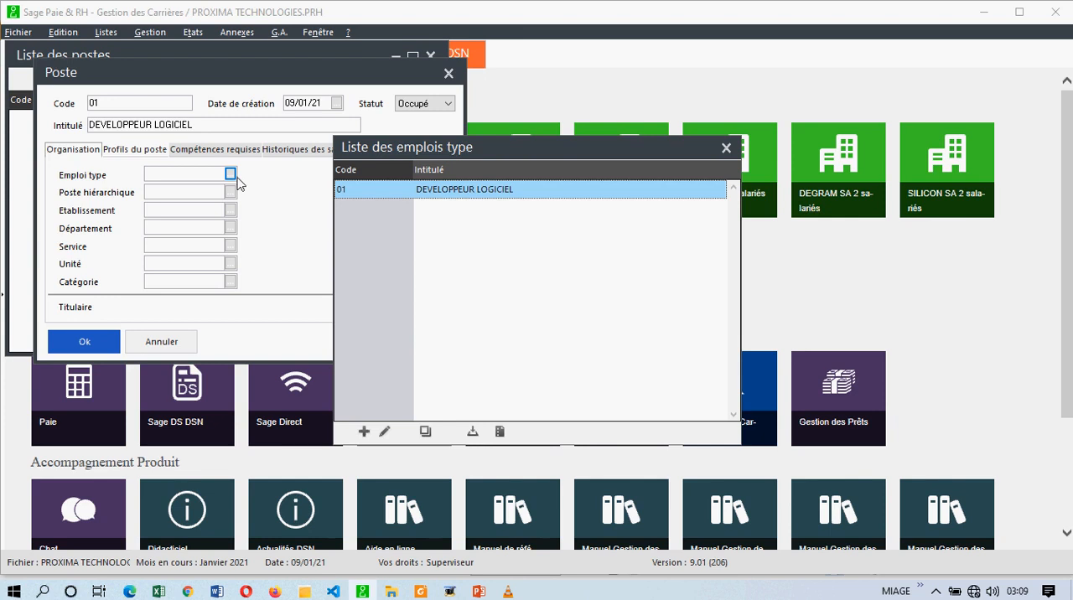
double_click(398, 189)
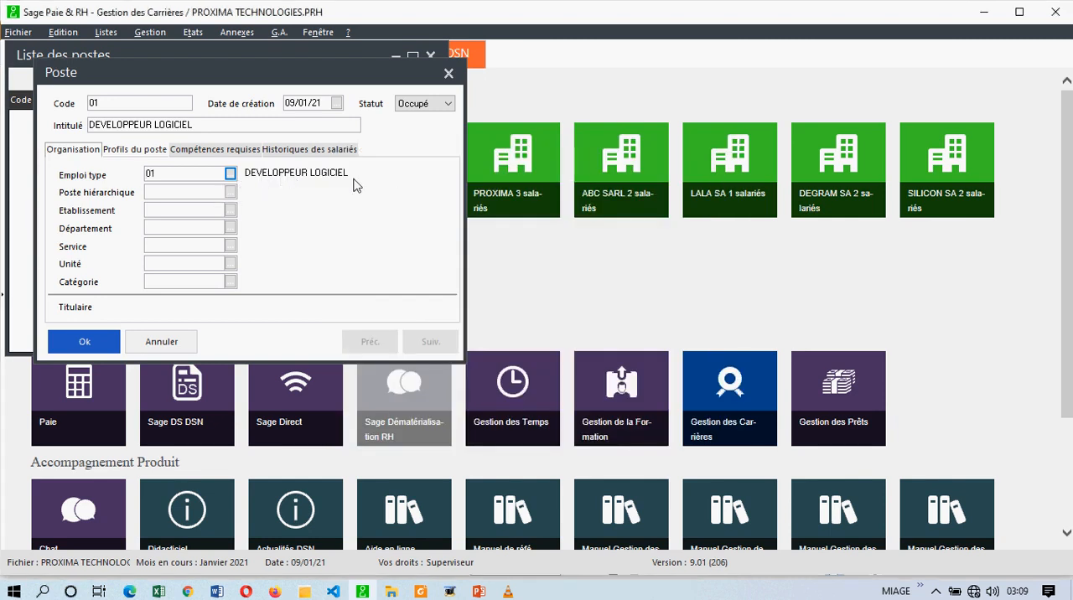
left_click_drag(194, 125, 86, 134)
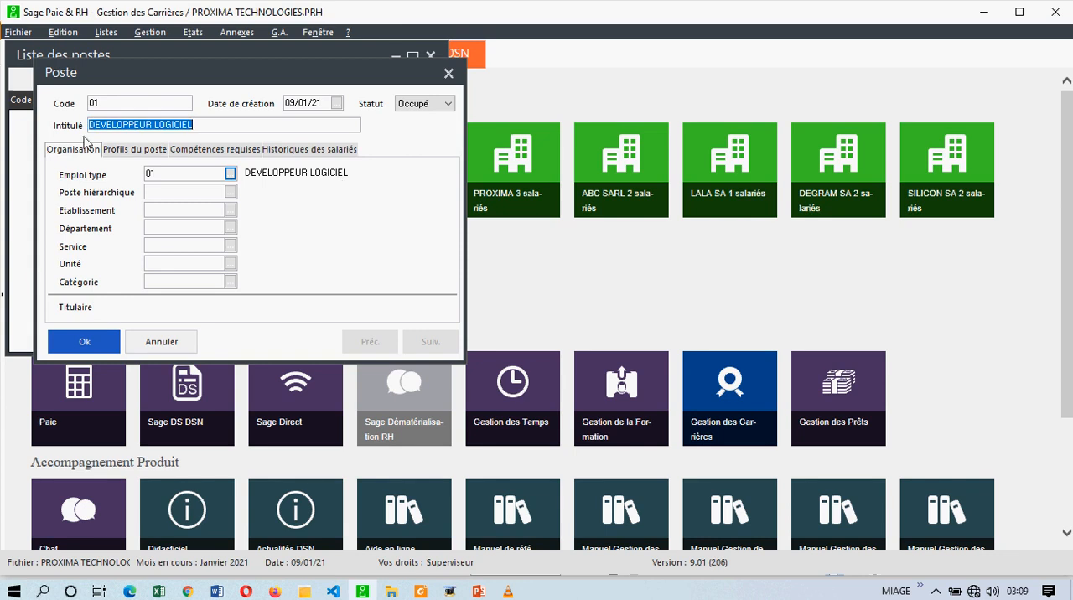
- Look through the choices for the poste hiérarchique without picking one, and set the établissement to 1 PROXIMA TECHNOLOGIES
left_click(230, 193)
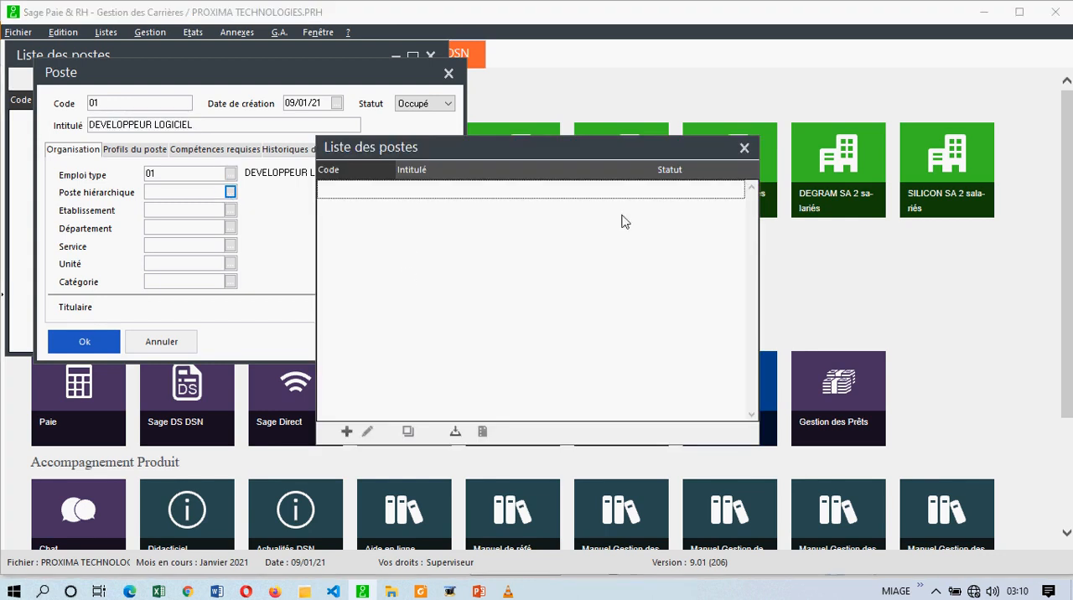
left_click(744, 147)
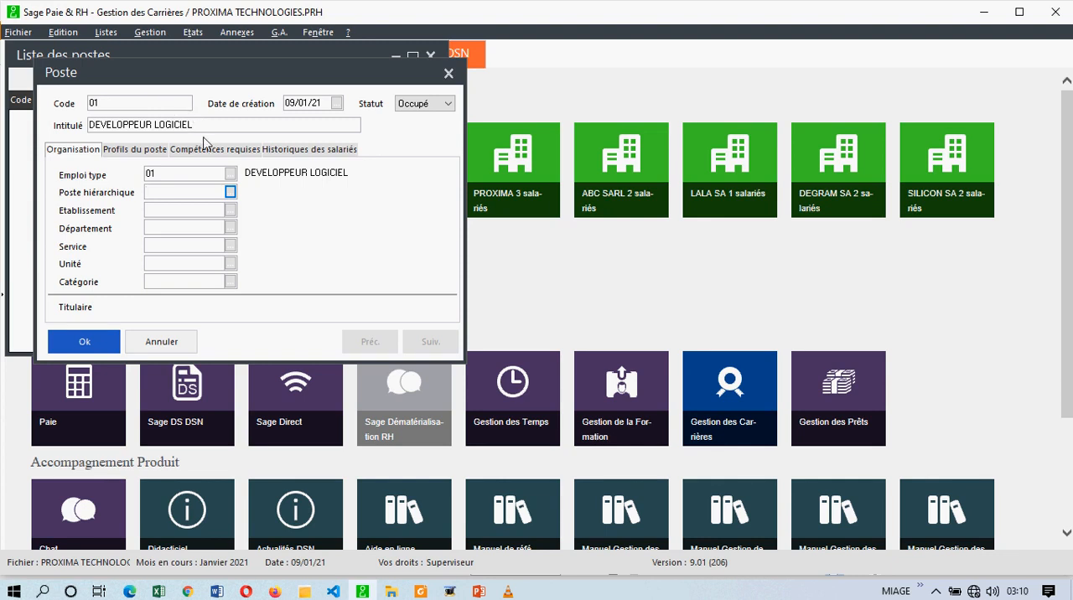
left_click(194, 213)
left_click(230, 210)
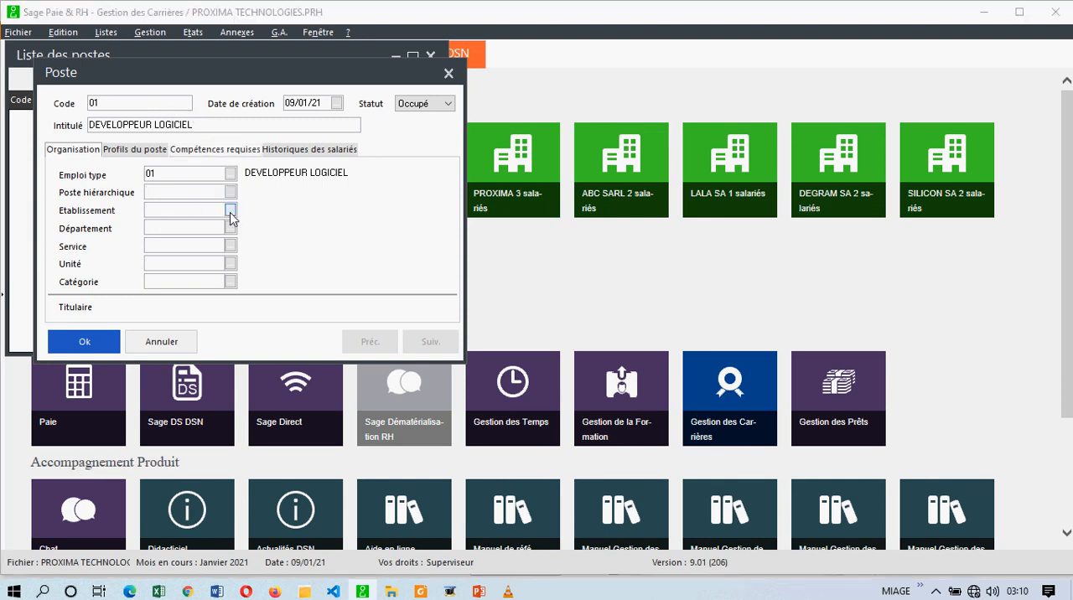
double_click(431, 111)
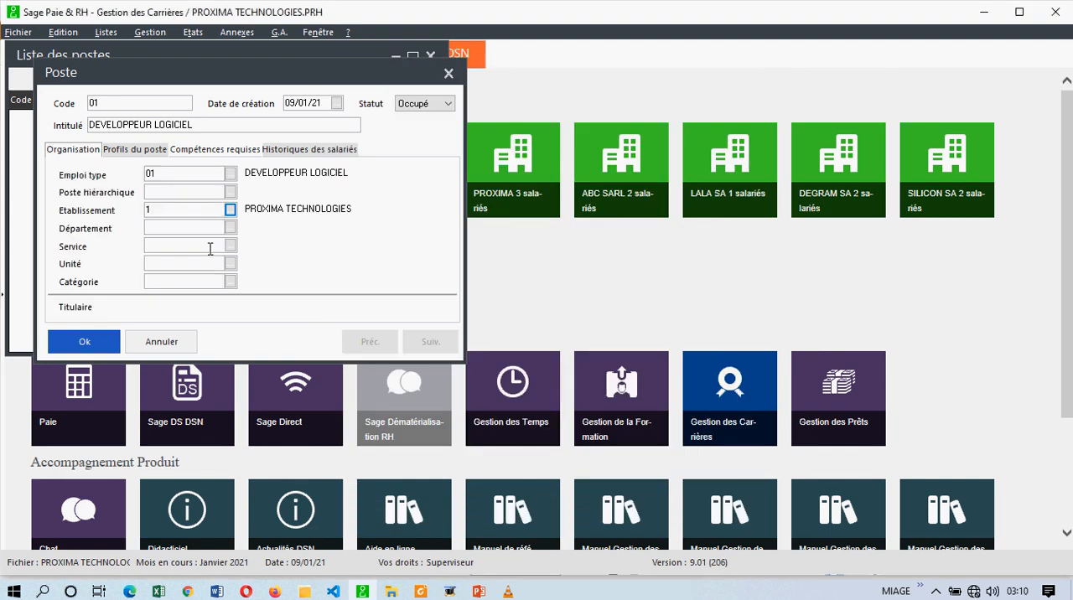
- Create a new département with code DEP04 and title R & DEVELOPPEMENT from the poste's département selection
left_click(230, 227)
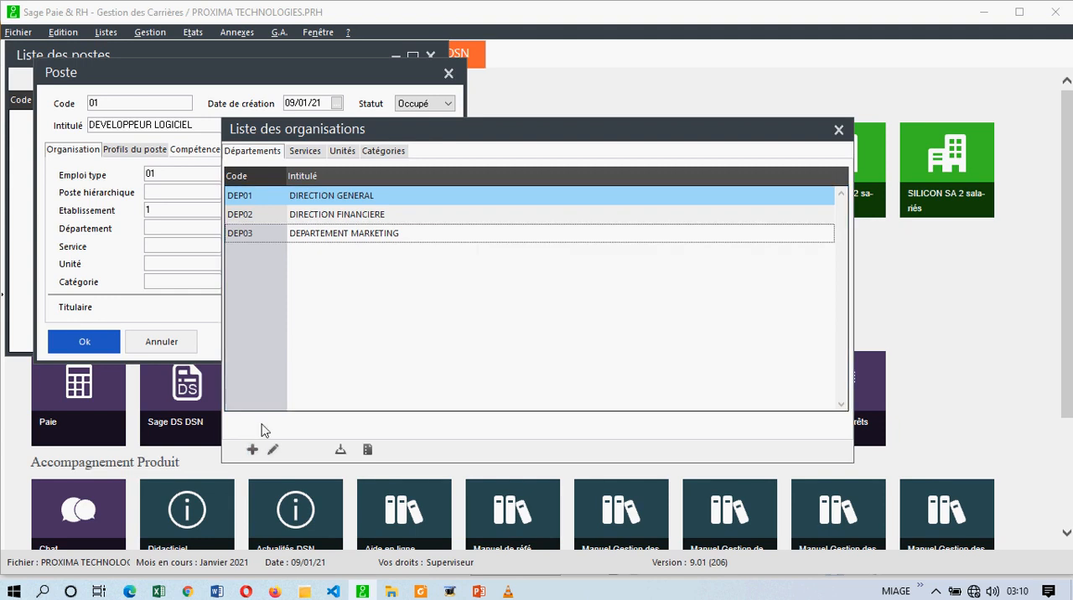
left_click(253, 450)
type("0")
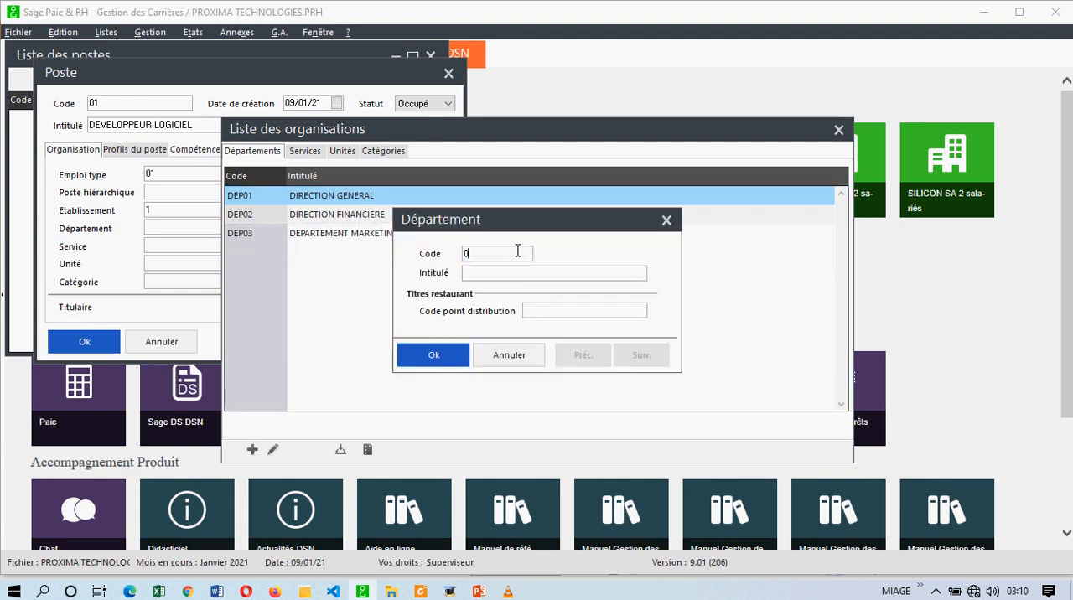
key("BackSpace")
type("DEP04")
key("Tab")
type("DEVELOPPEMENT")
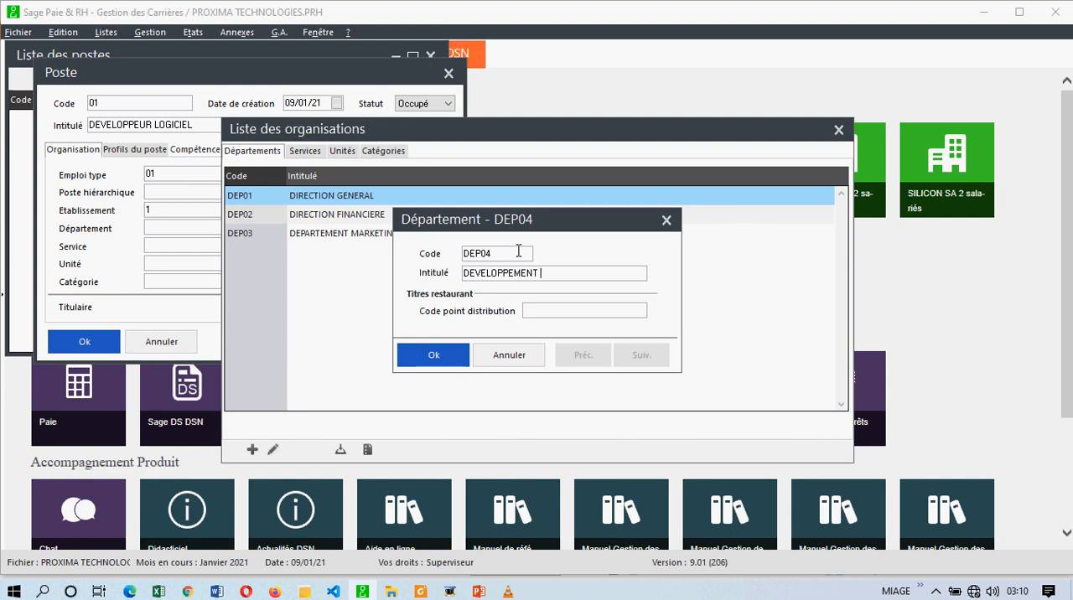
left_click(467, 277)
type("Pré")
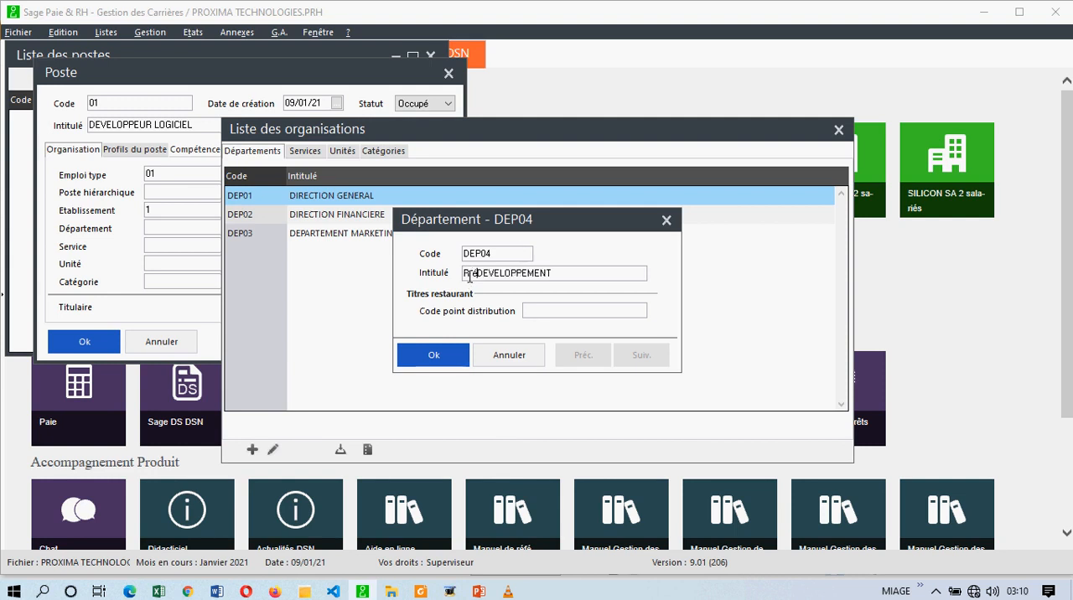
key("BackSpace")
type("&")
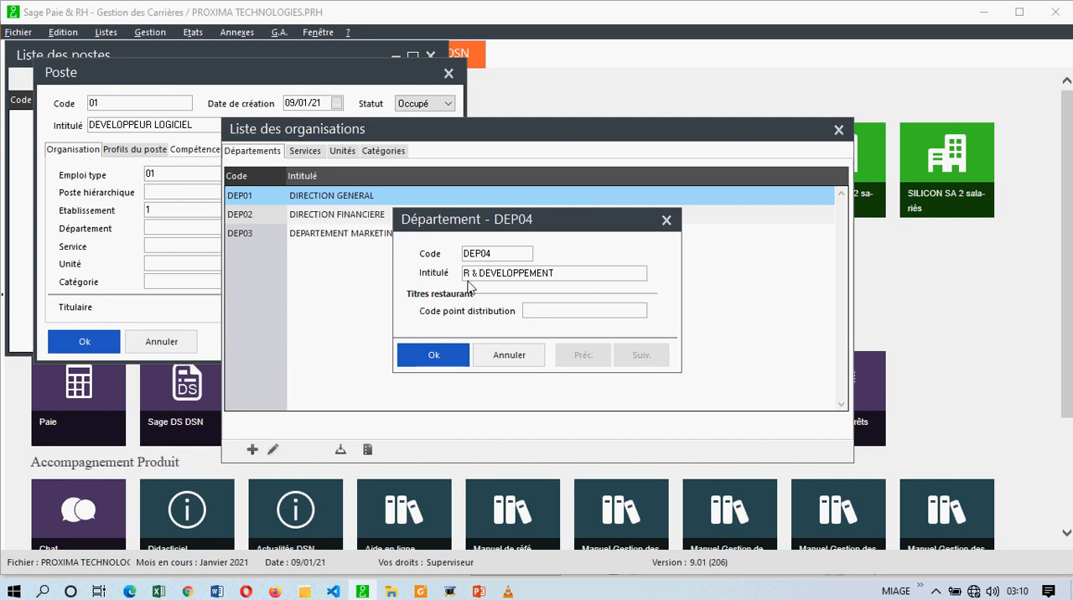
left_click(446, 354)
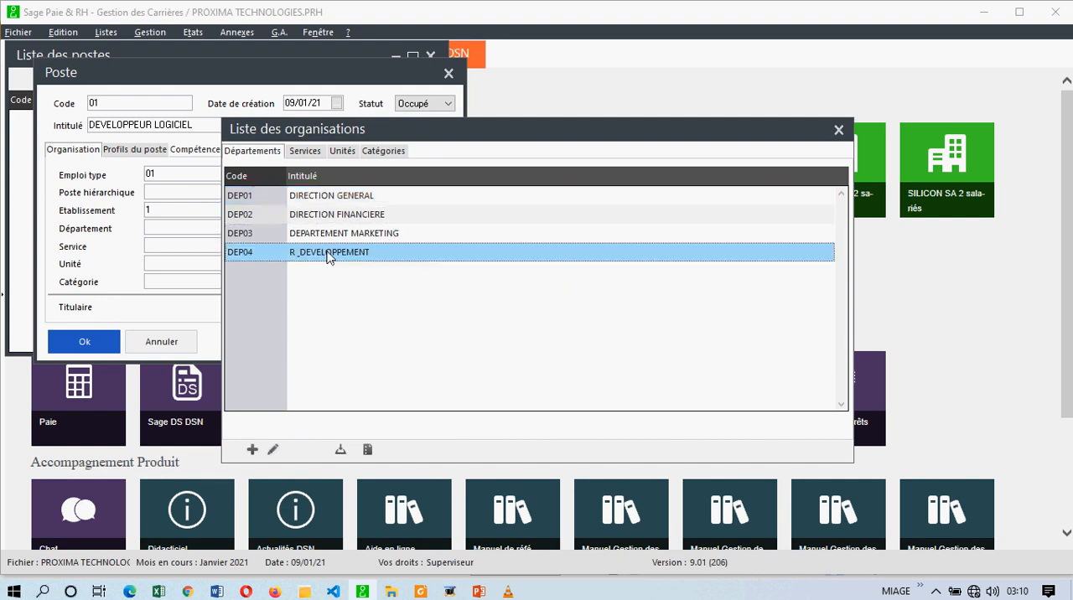
- Assign the département DEP04 and the service SE03 SERVICE TECHNIQUE to the poste
left_click(367, 449)
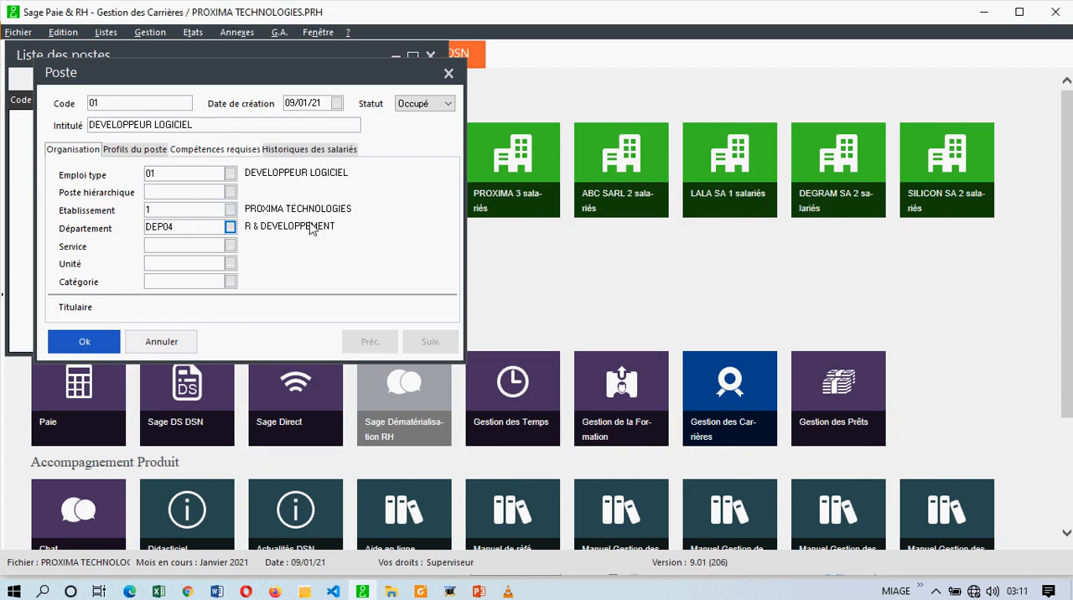
left_click(230, 245)
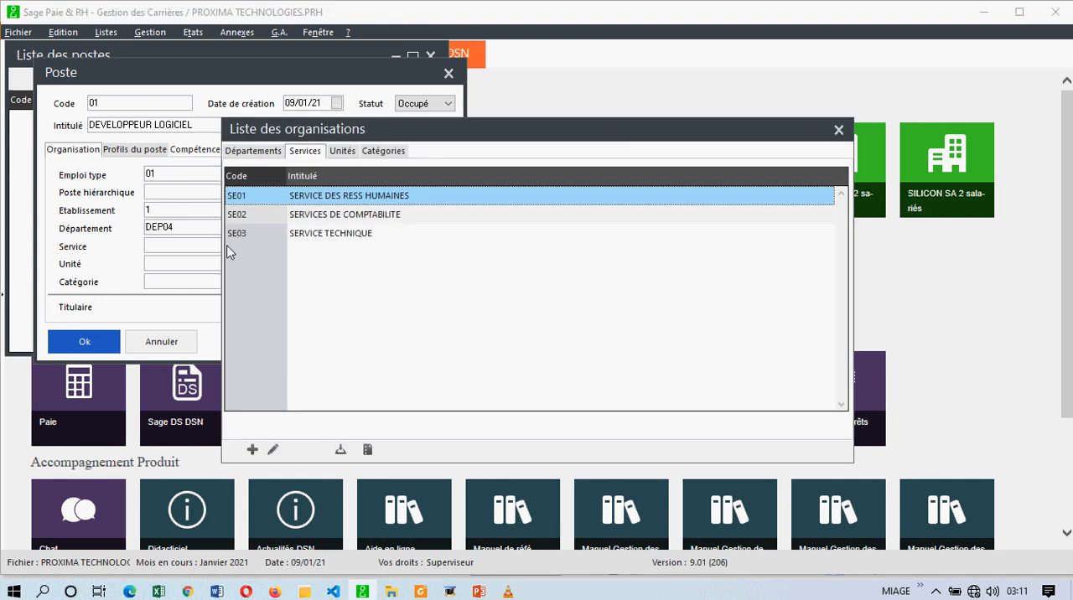
double_click(274, 232)
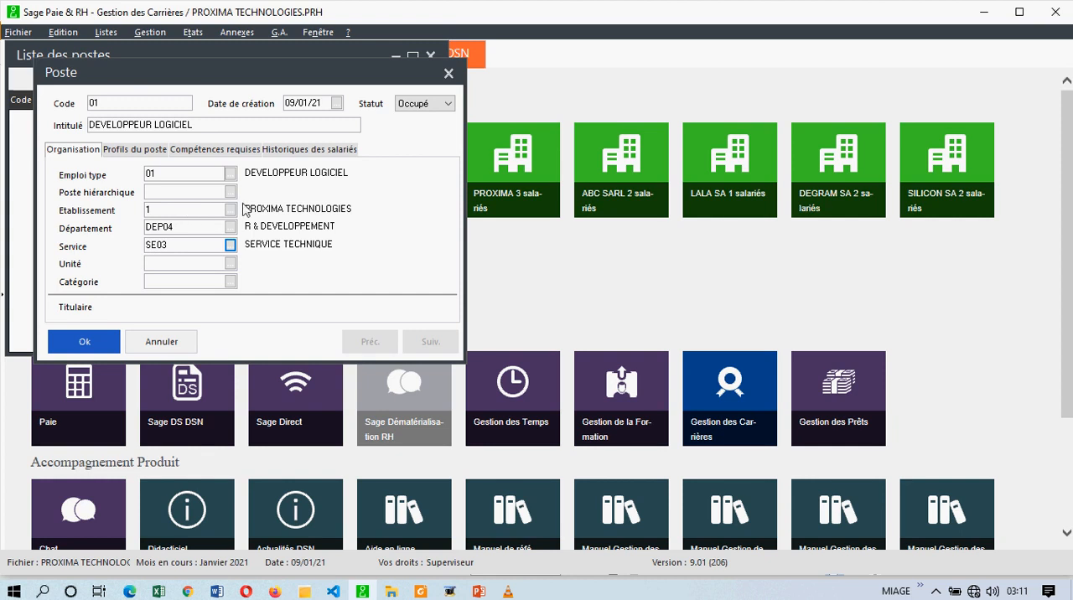
- Review the poste's profils, required compétences, organisation and employee history before saving it
left_click(141, 159)
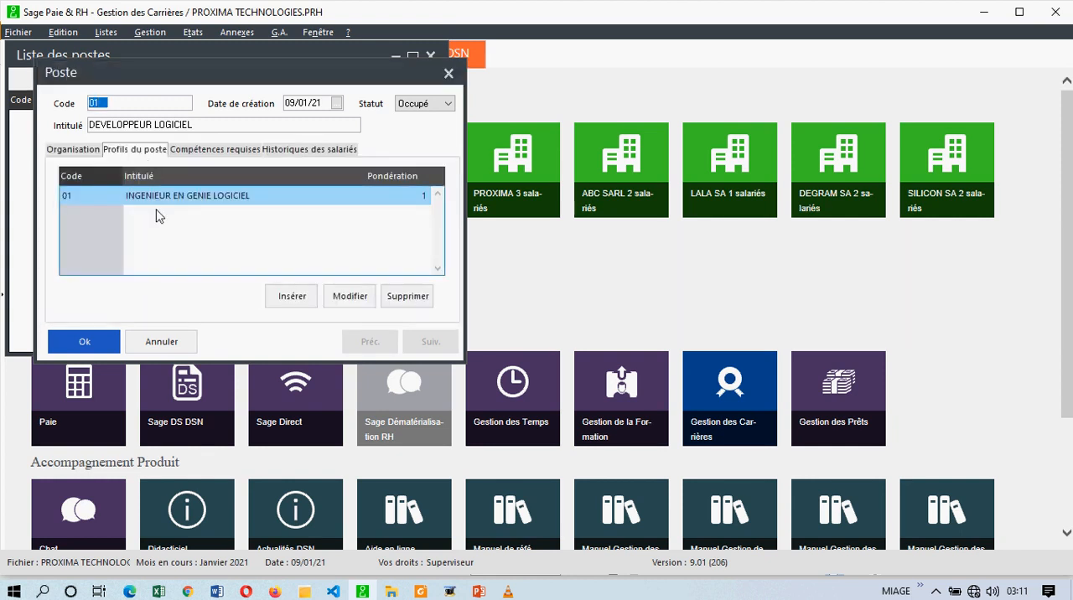
left_click(228, 158)
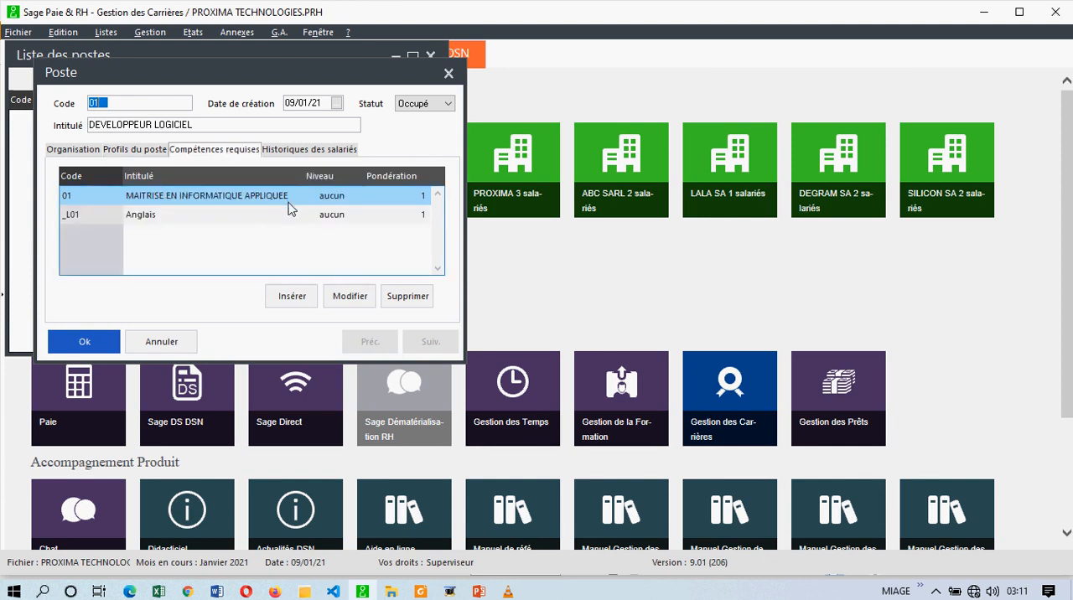
left_click(137, 151)
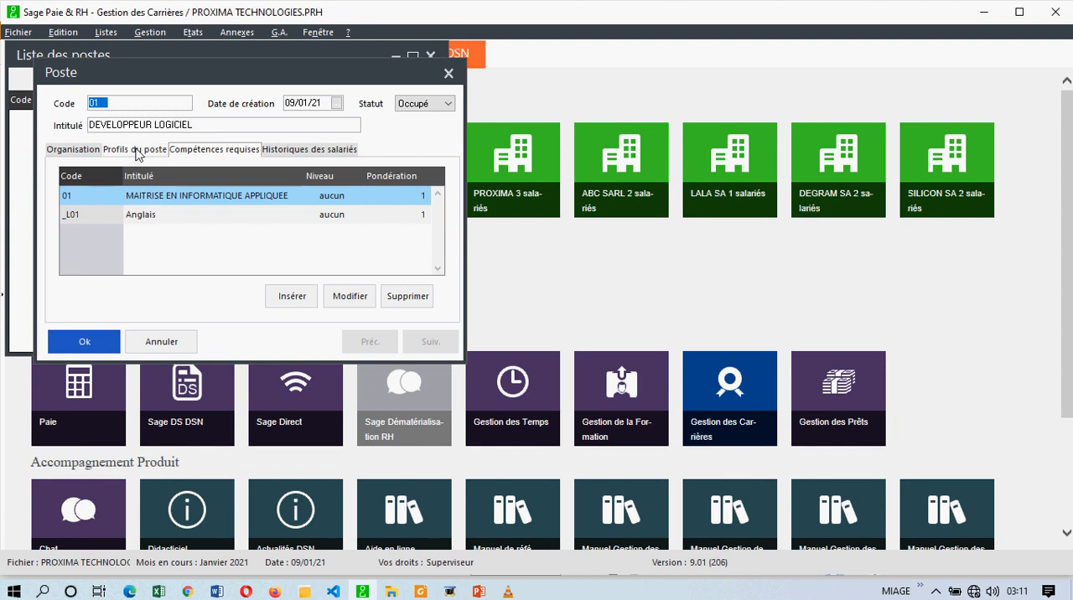
left_click(79, 156)
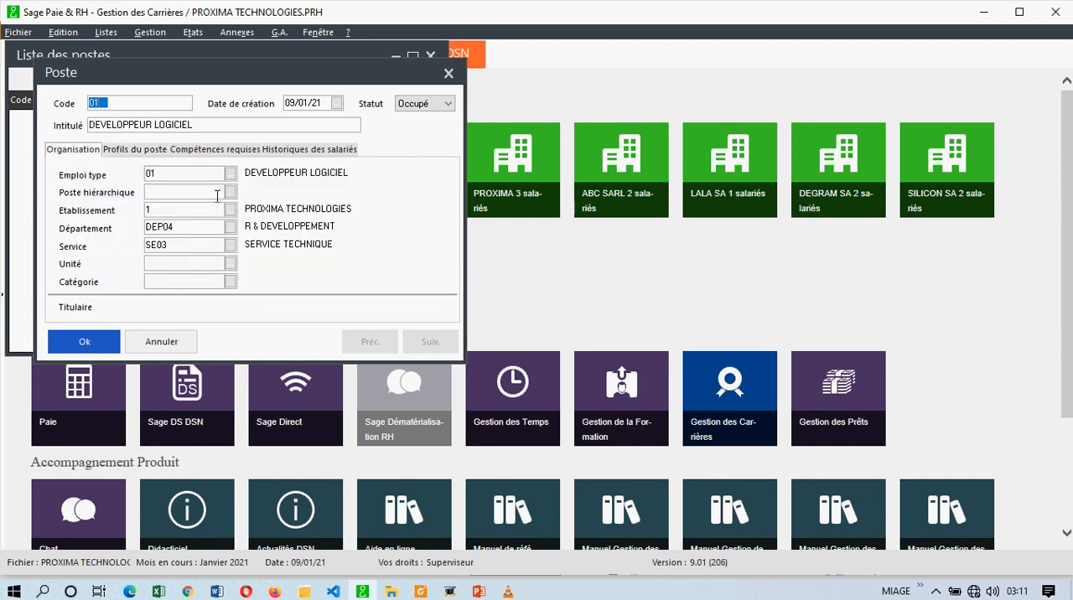
left_click(145, 153)
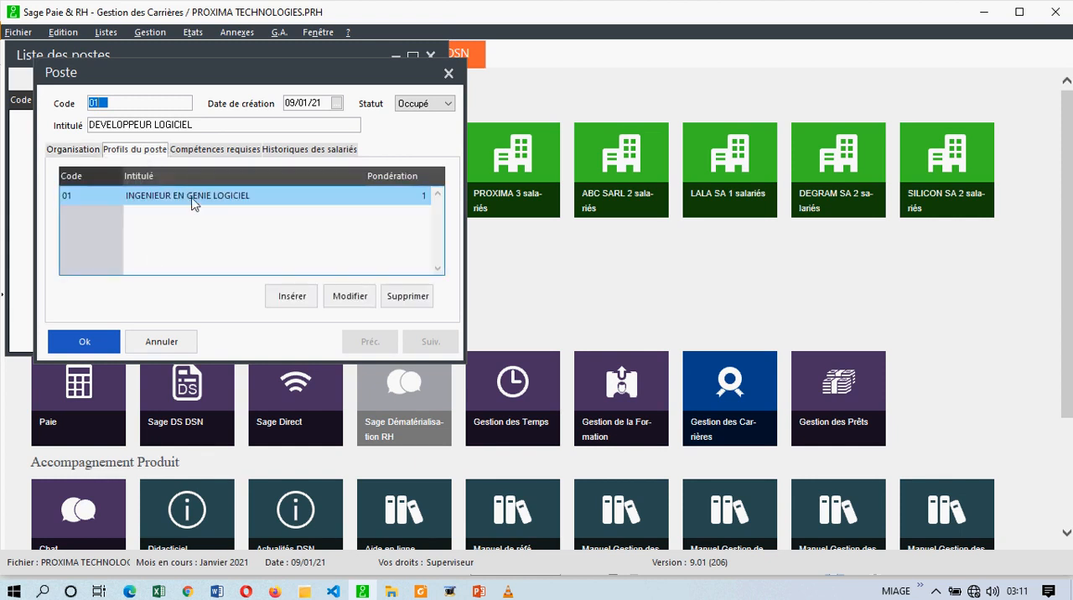
left_click(216, 151)
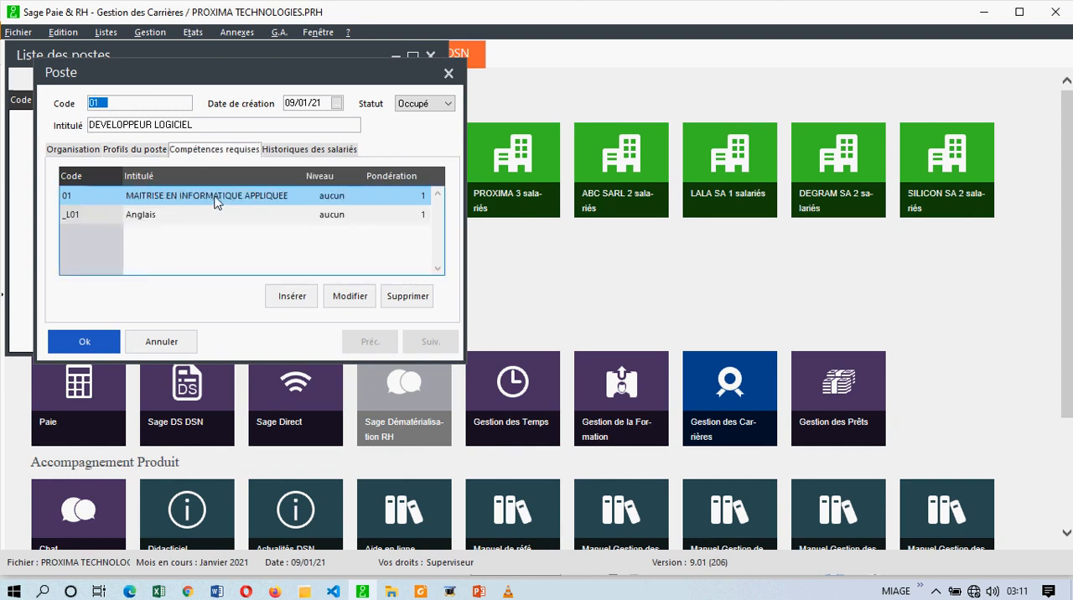
left_click(300, 152)
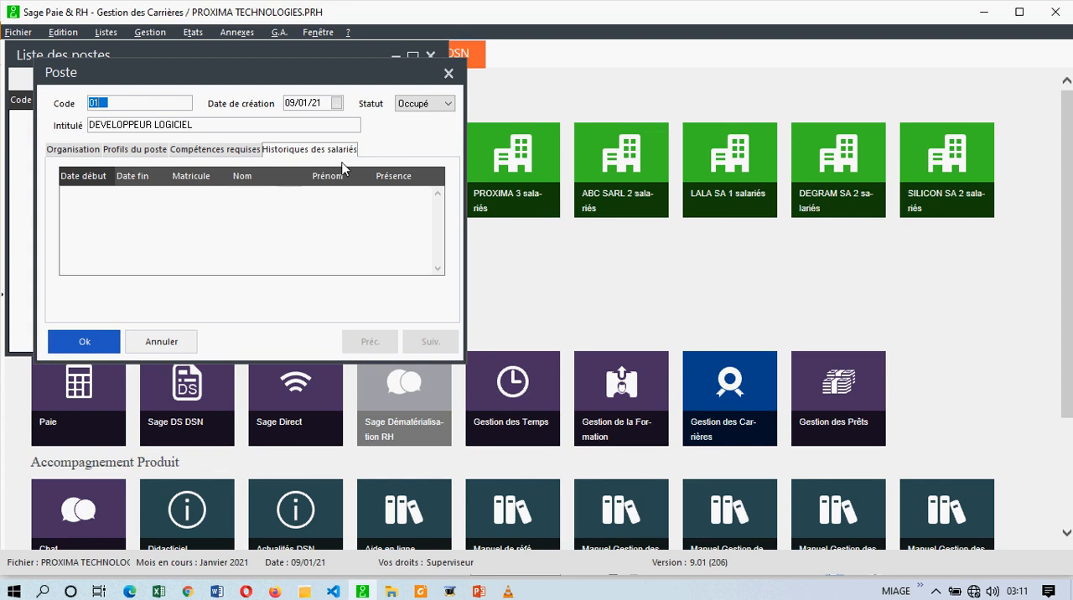
left_click(268, 205)
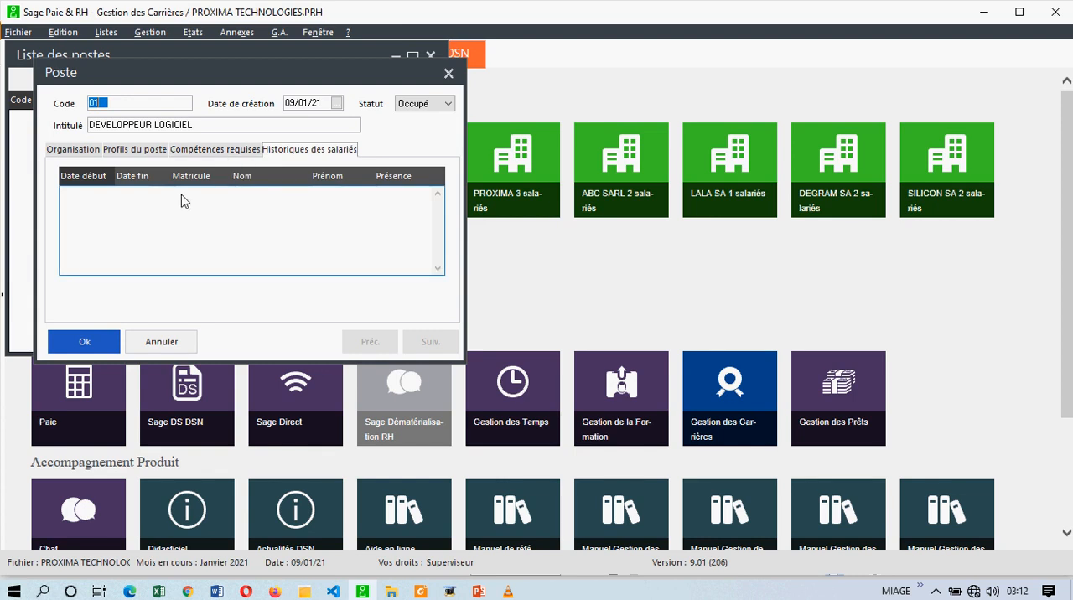
left_click(161, 125)
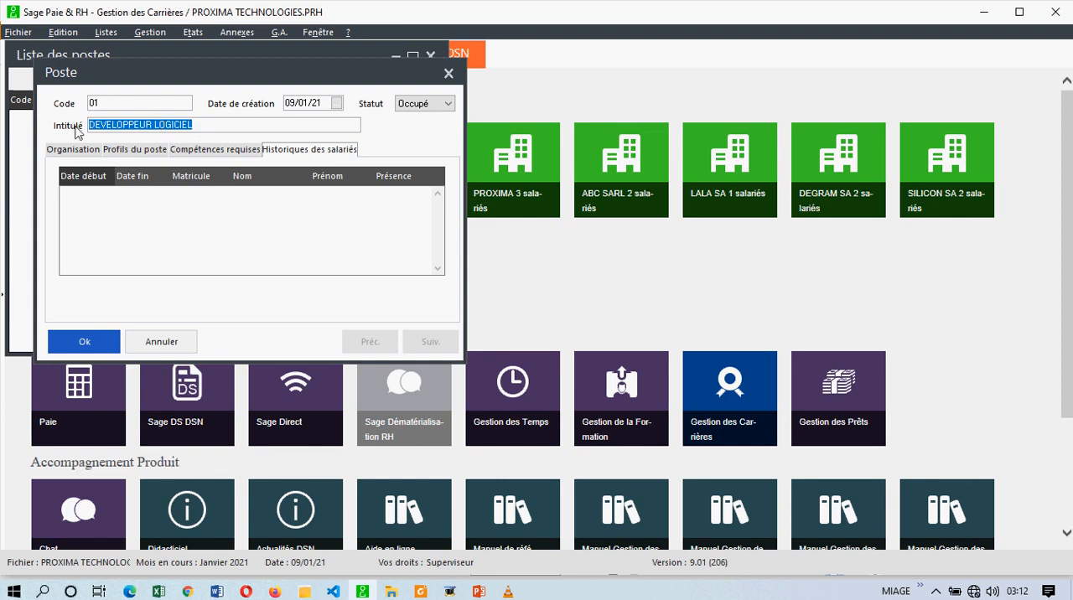
left_click(79, 204)
left_click(84, 206)
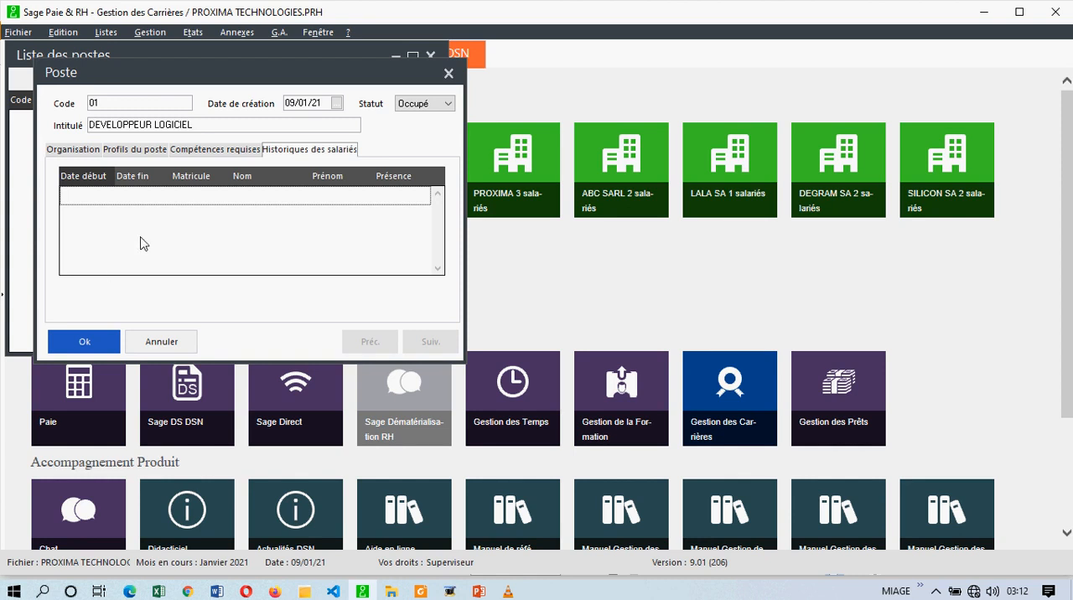
- Save the new poste 01 DEVELOPPEUR LOGICIEL and change its statut to Vacant
left_click(59, 340)
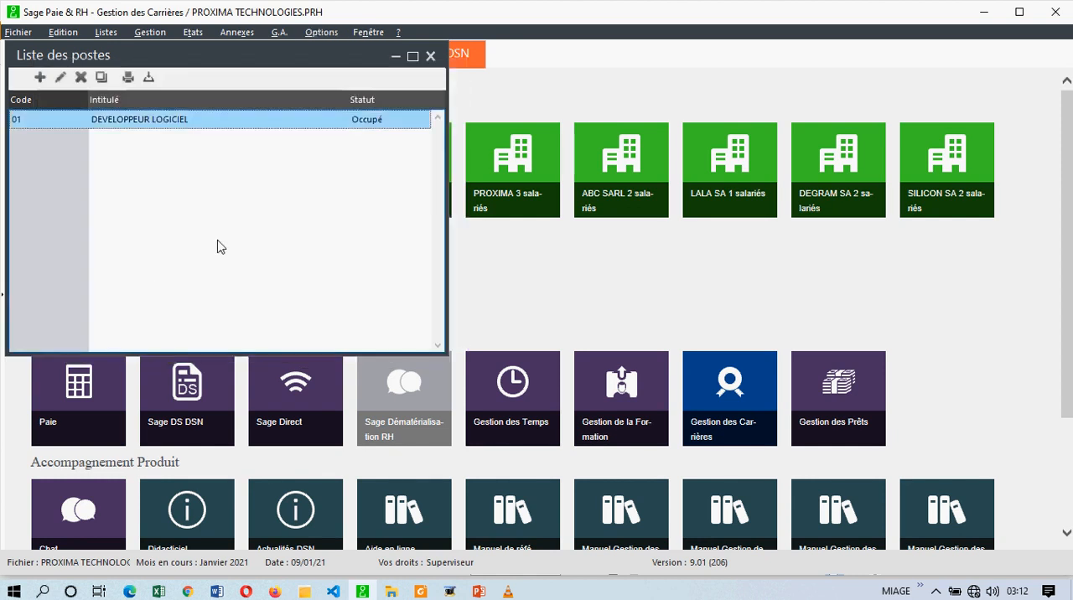
double_click(241, 128)
left_click(423, 103)
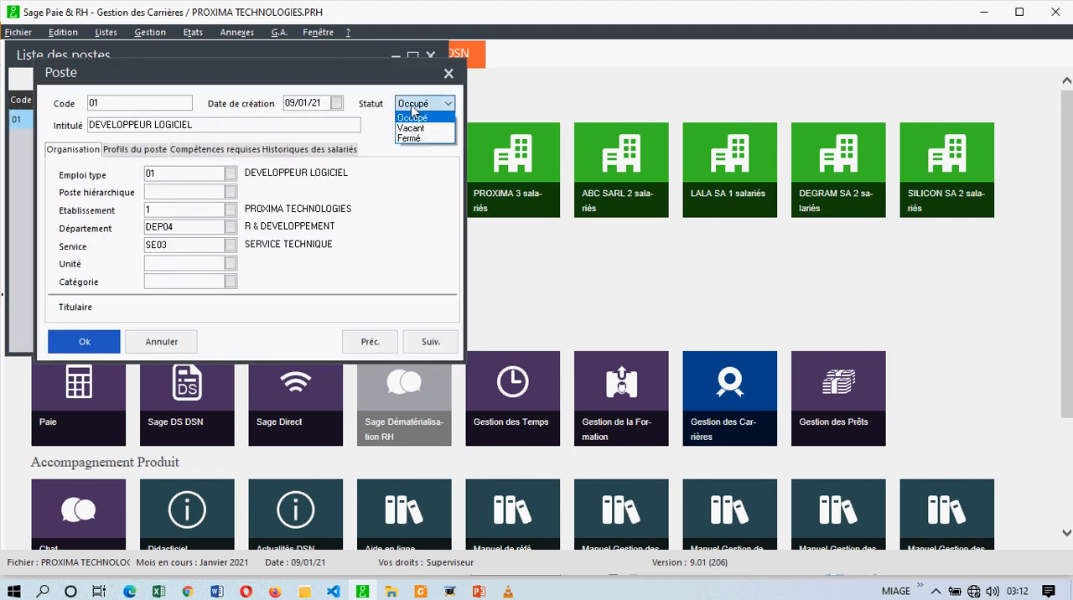
left_click(411, 128)
key("Return")
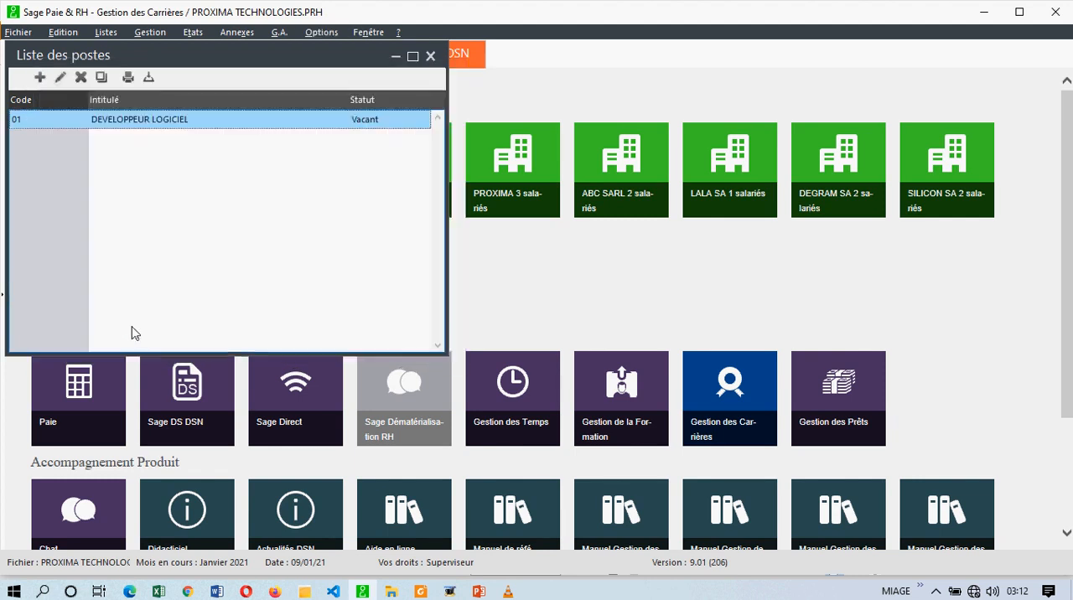
- Check the statut choices of poste 01 with Vacant selected, and close the list of postes
double_click(368, 123)
left_click(417, 106)
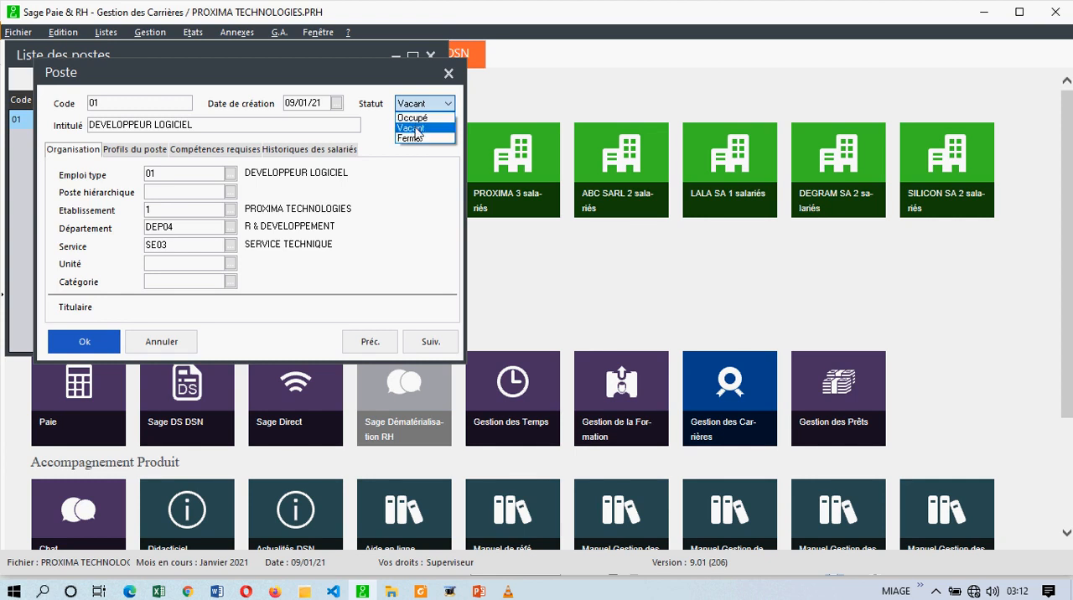
left_click(417, 130)
left_click(74, 336)
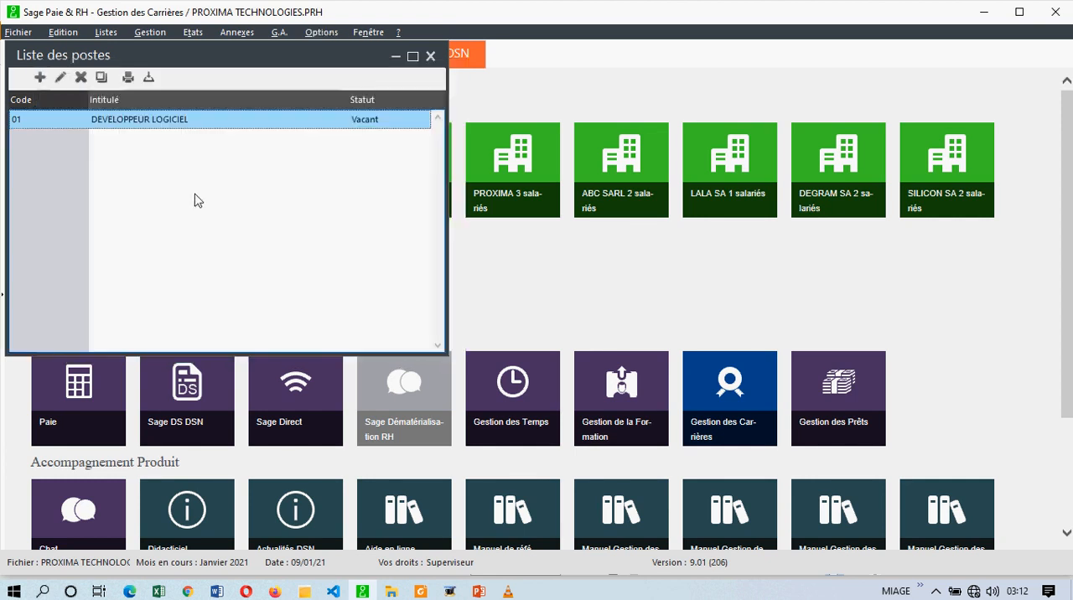
left_click(430, 57)
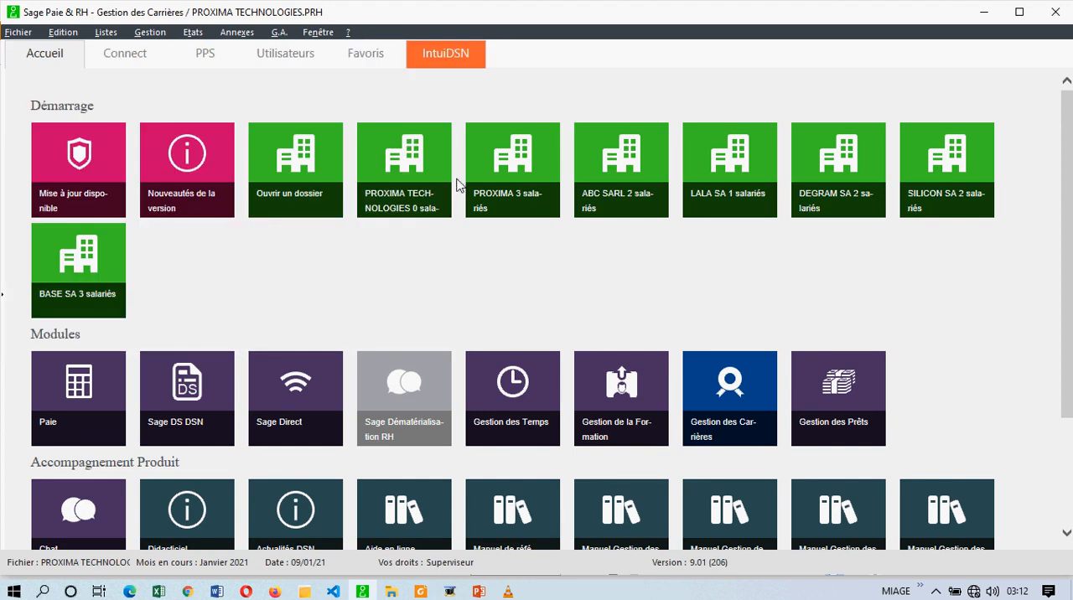